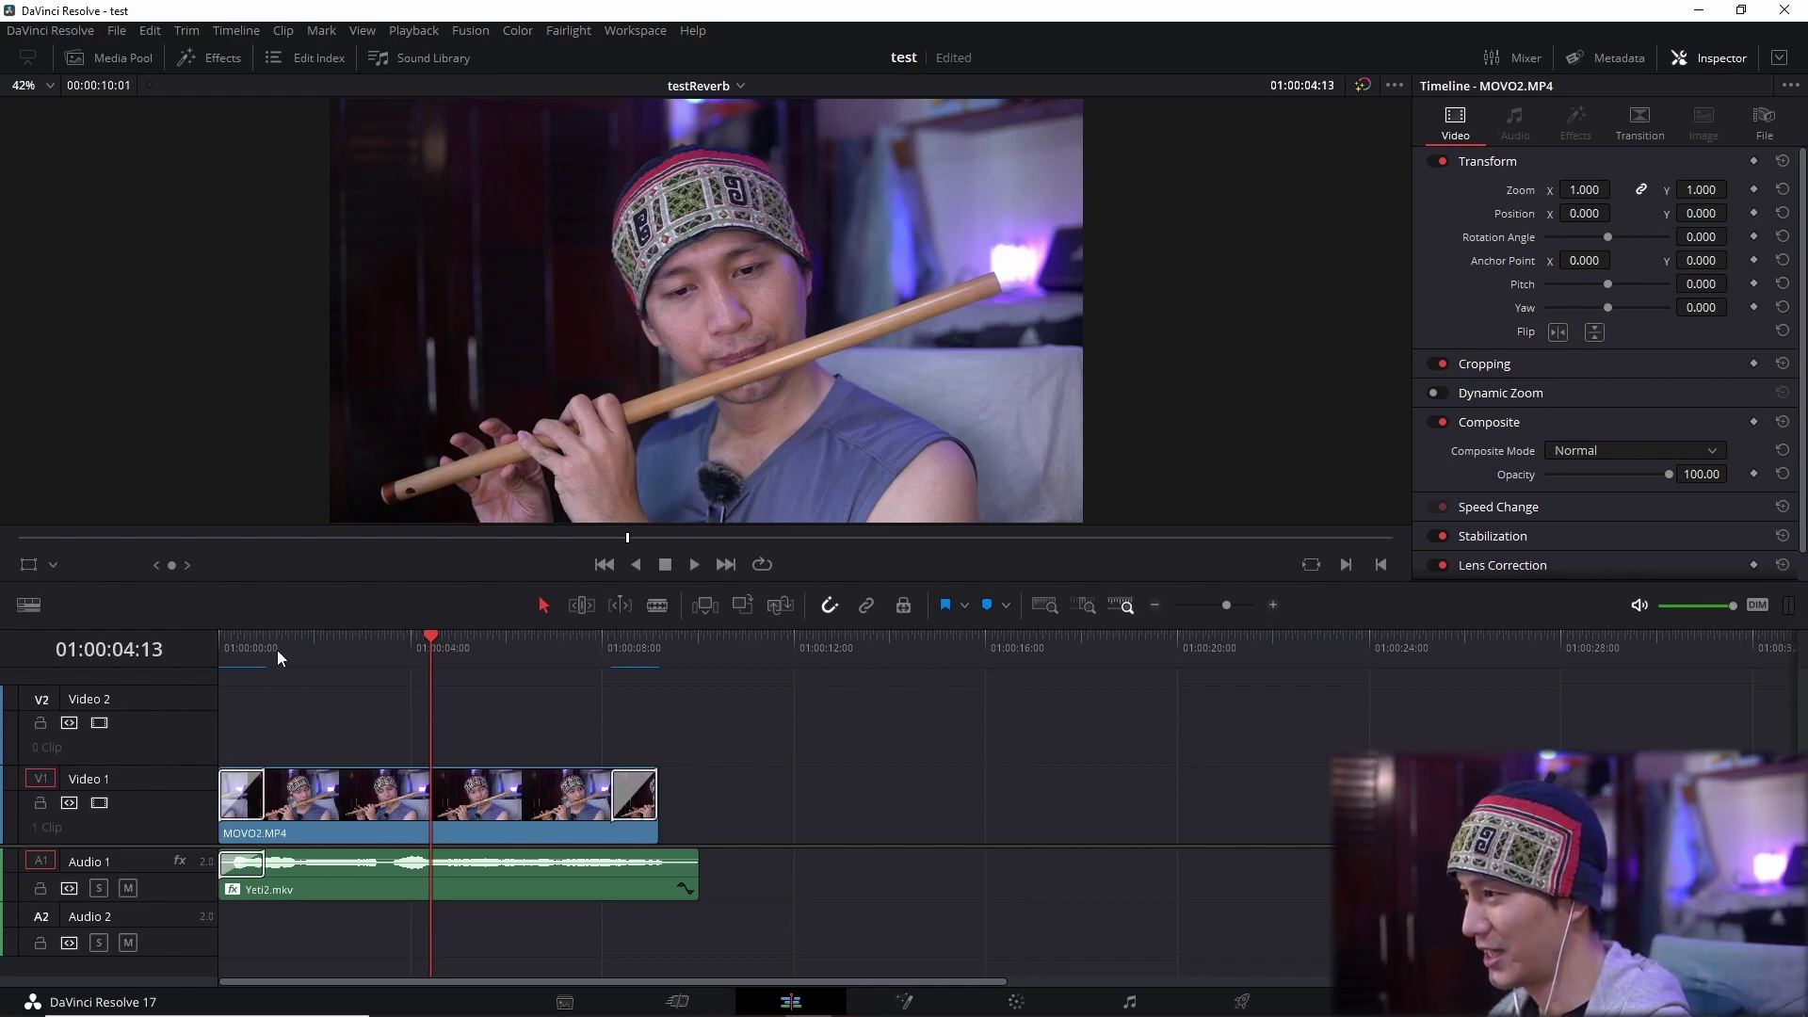
Play the flute clip from the timeline start, stop it, and switch to the Fairlight page.
{"action": "left_click", "coordinate": [224, 637]}
{"action": "key", "text": "space"}
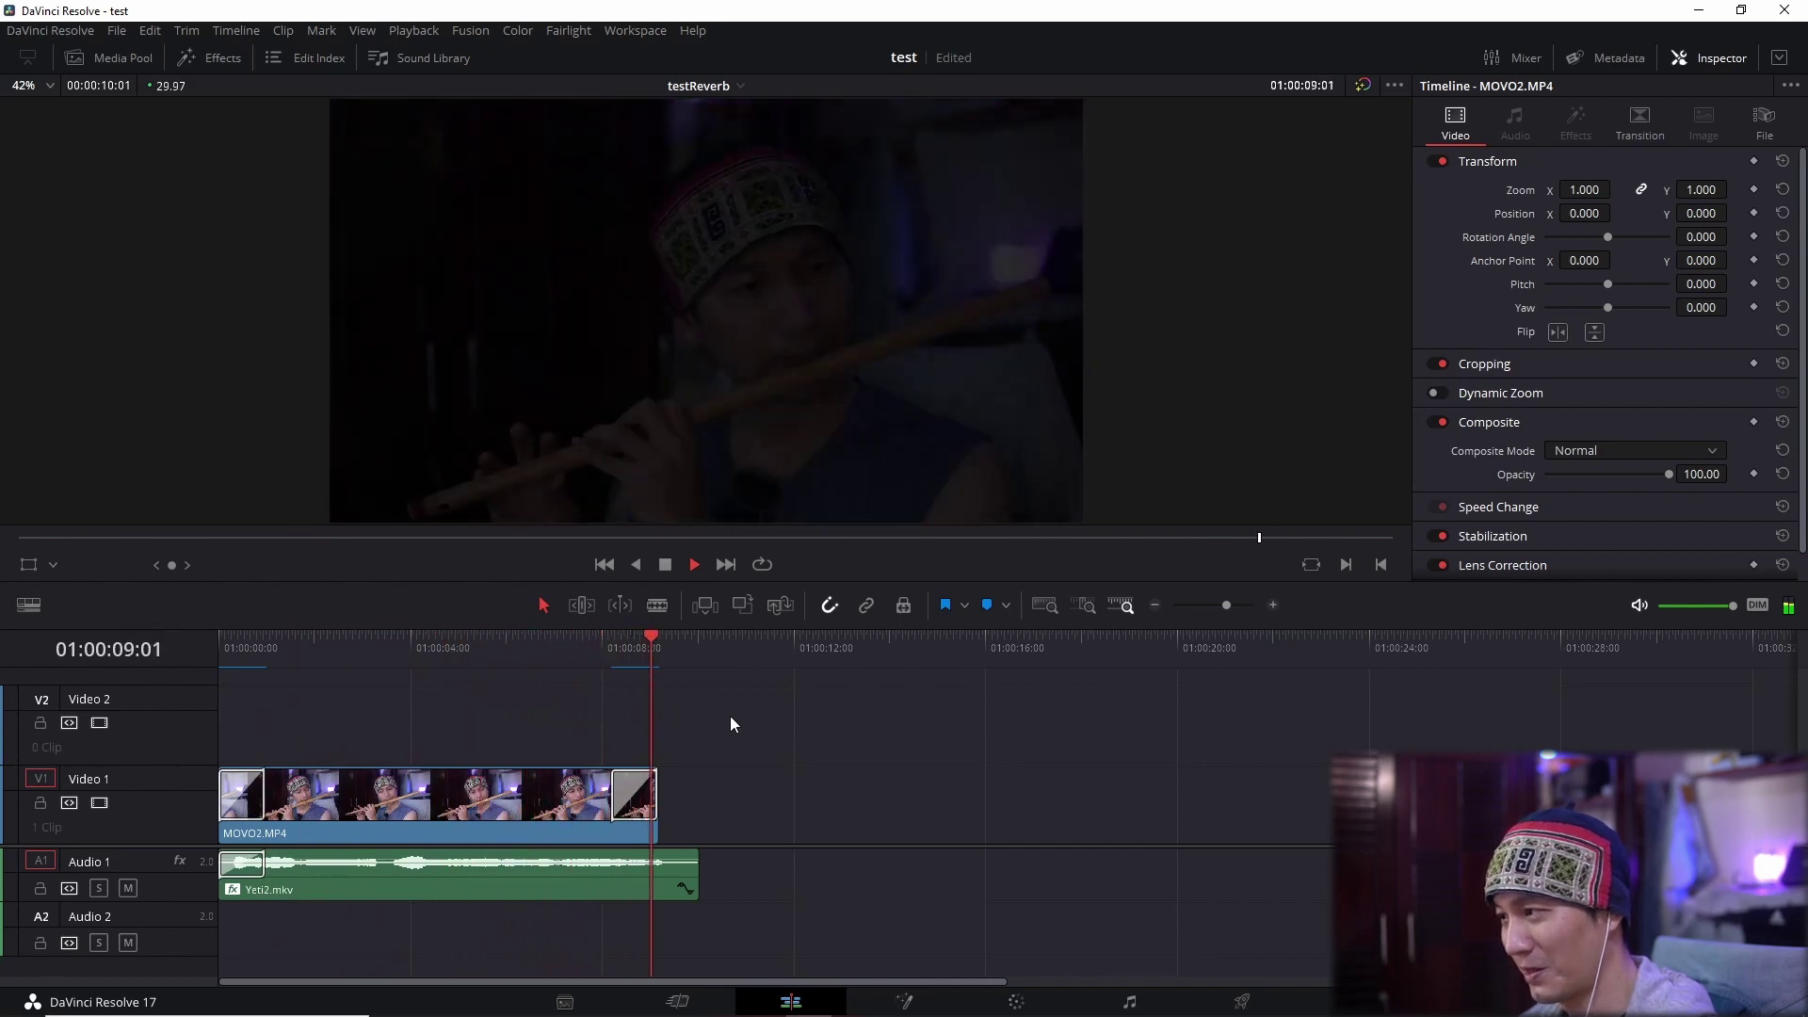
{"action": "key", "text": "space"}
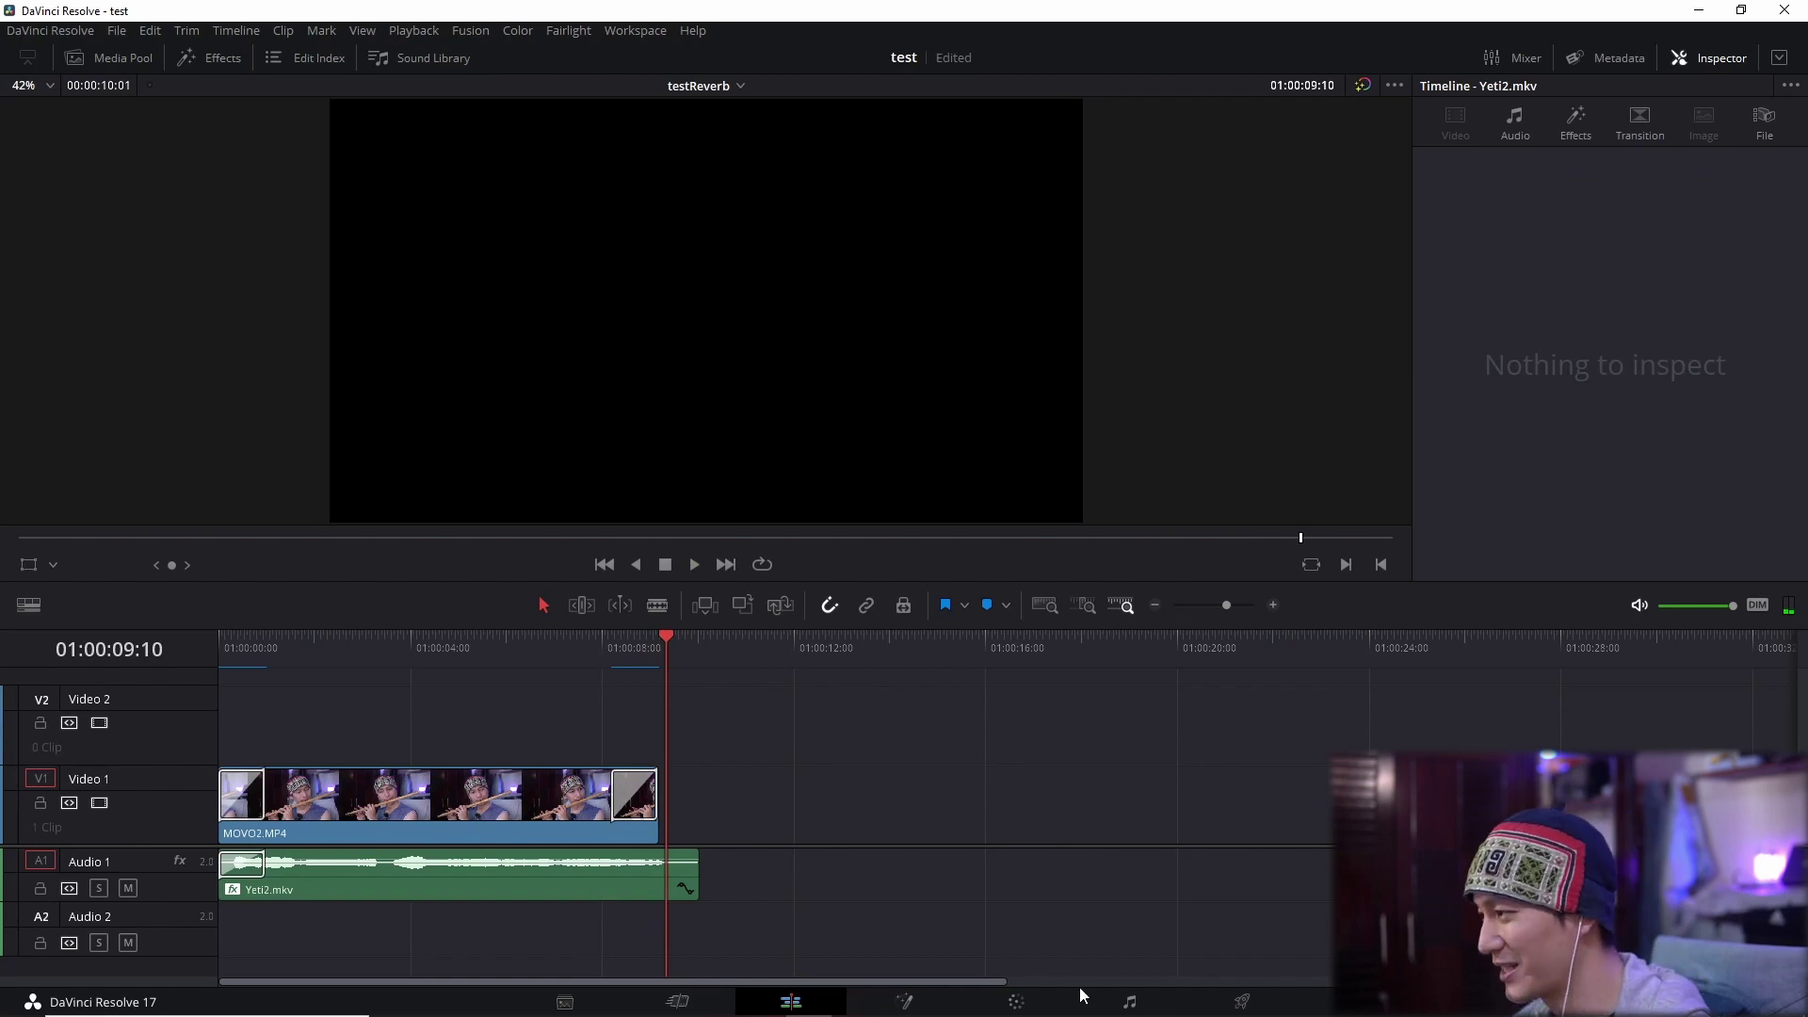
{"action": "left_click", "coordinate": [1130, 1002]}
Play the timeline from the start to hear the reverb, then park near two seconds.
{"action": "left_click", "coordinate": [216, 361]}
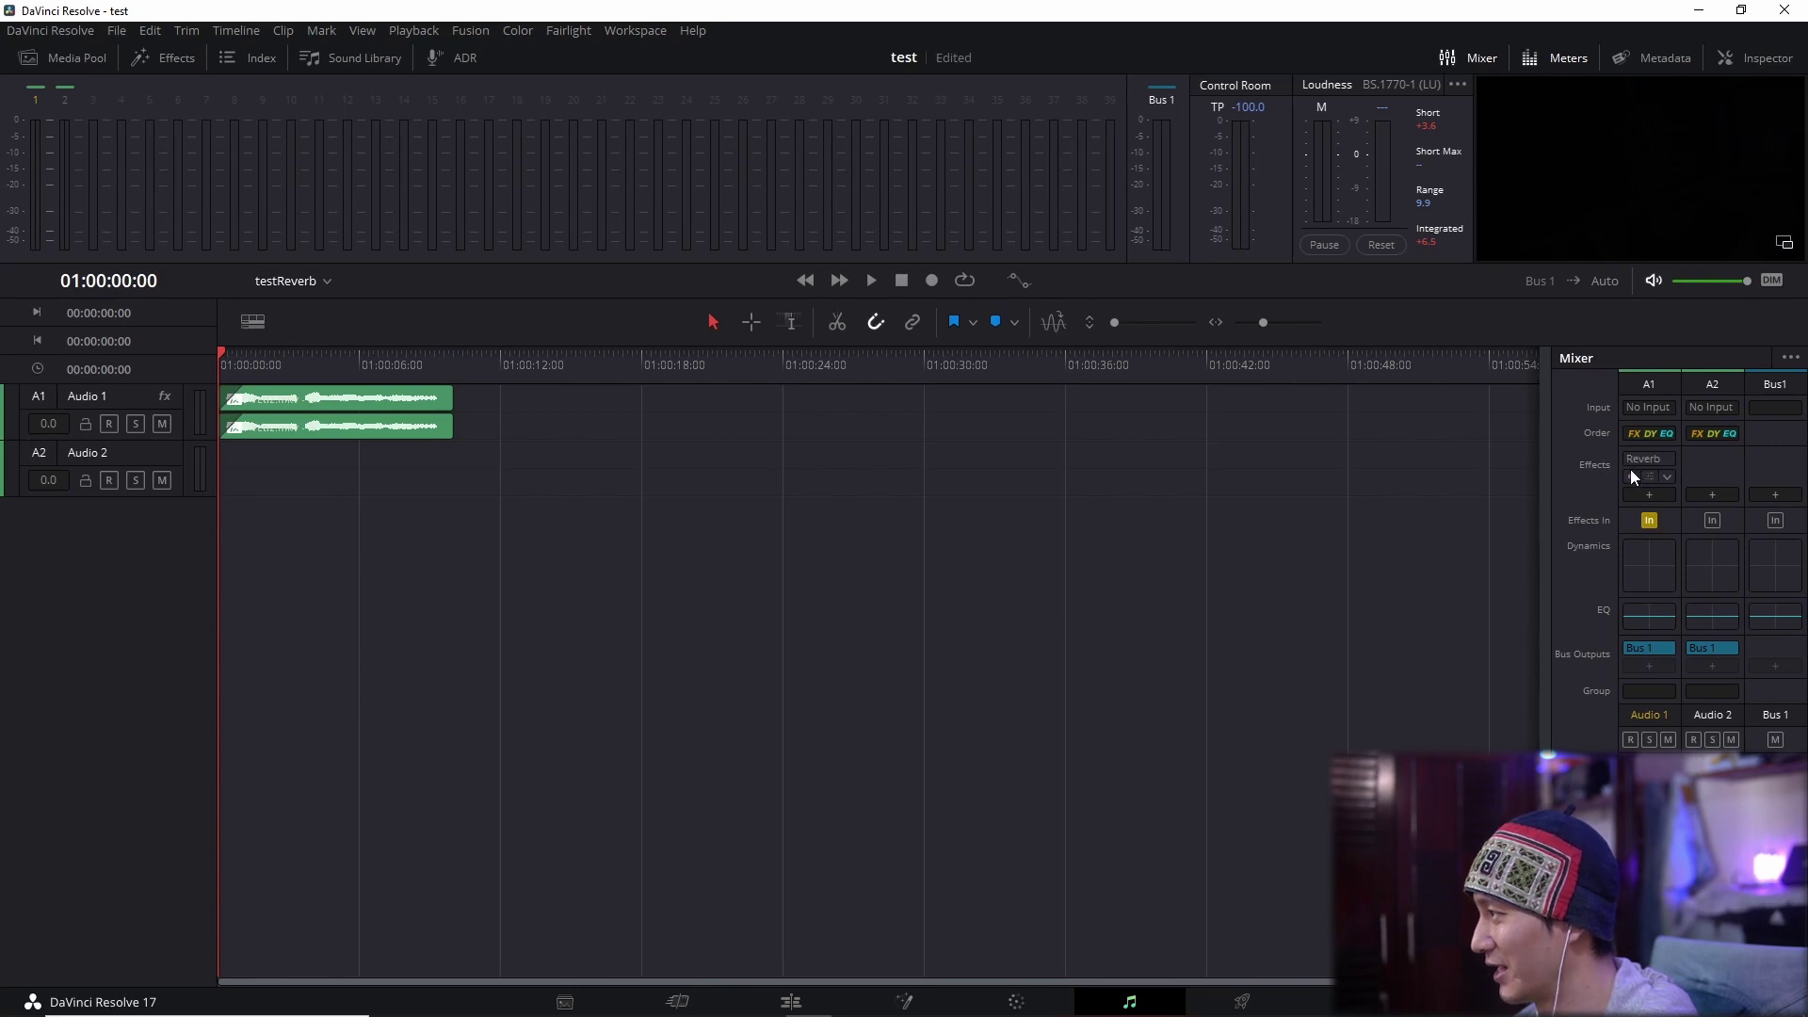
{"action": "key", "text": "space"}
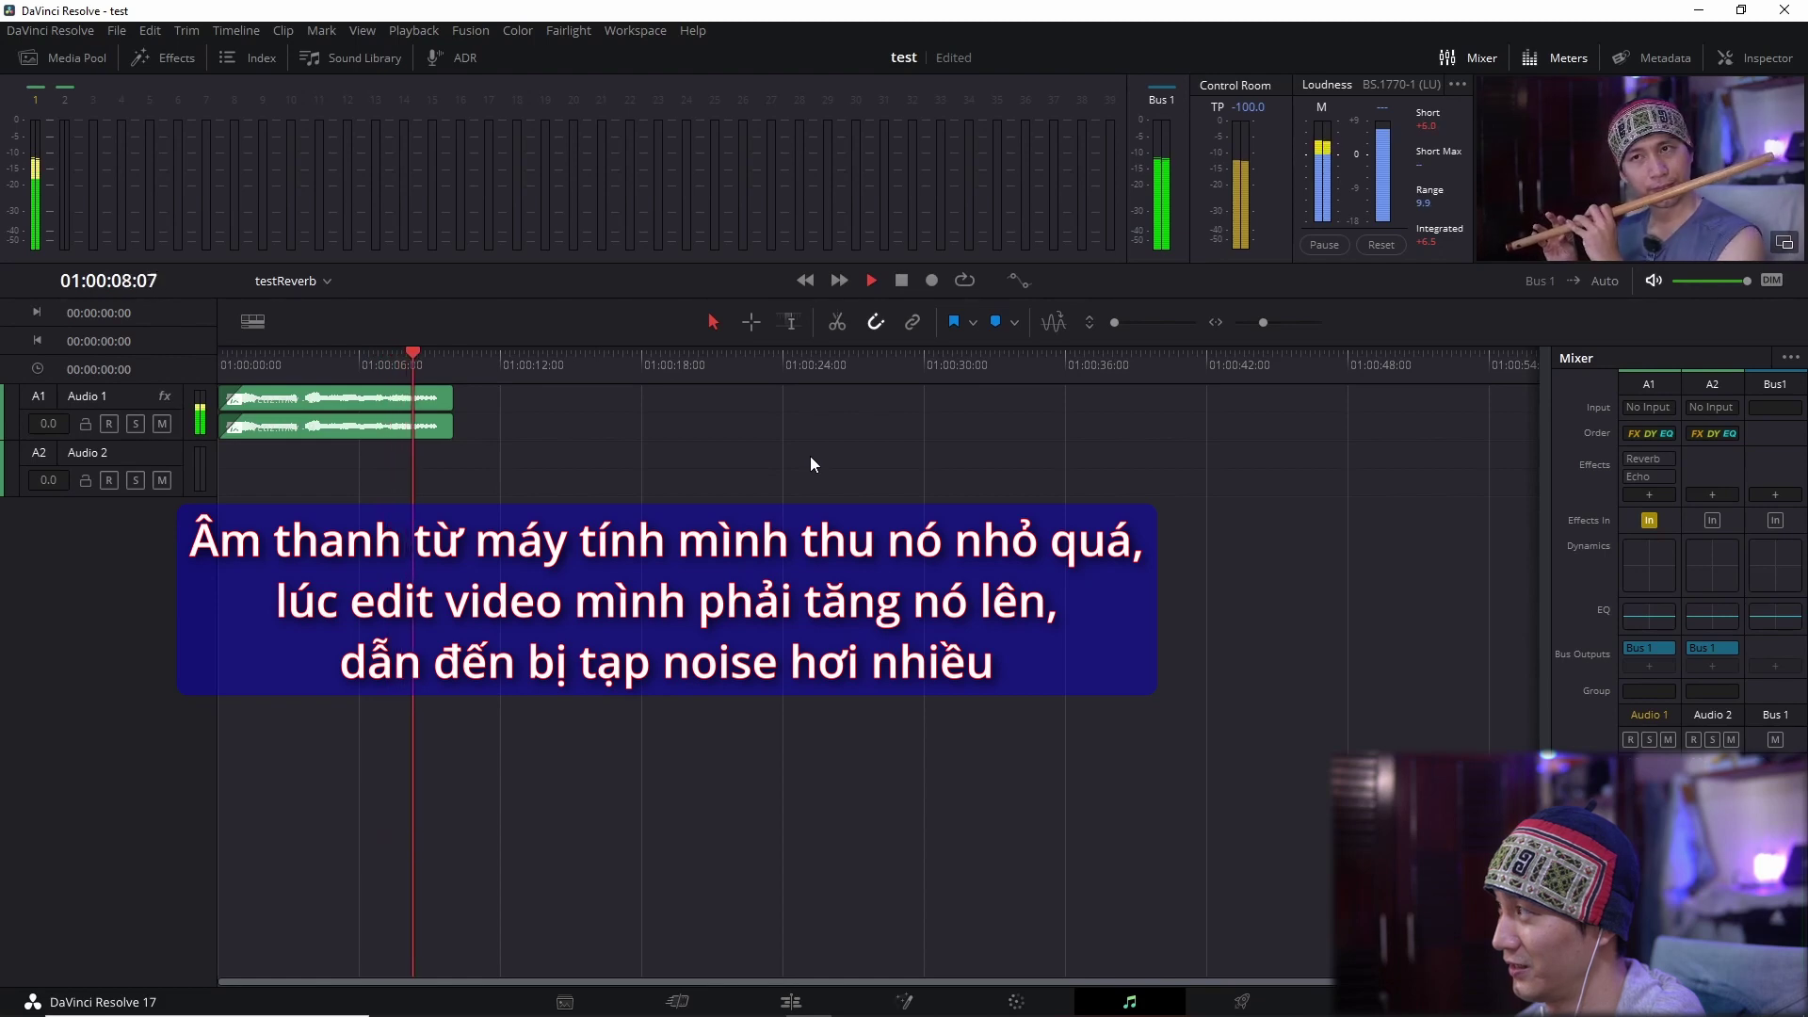
{"action": "key", "text": "space"}
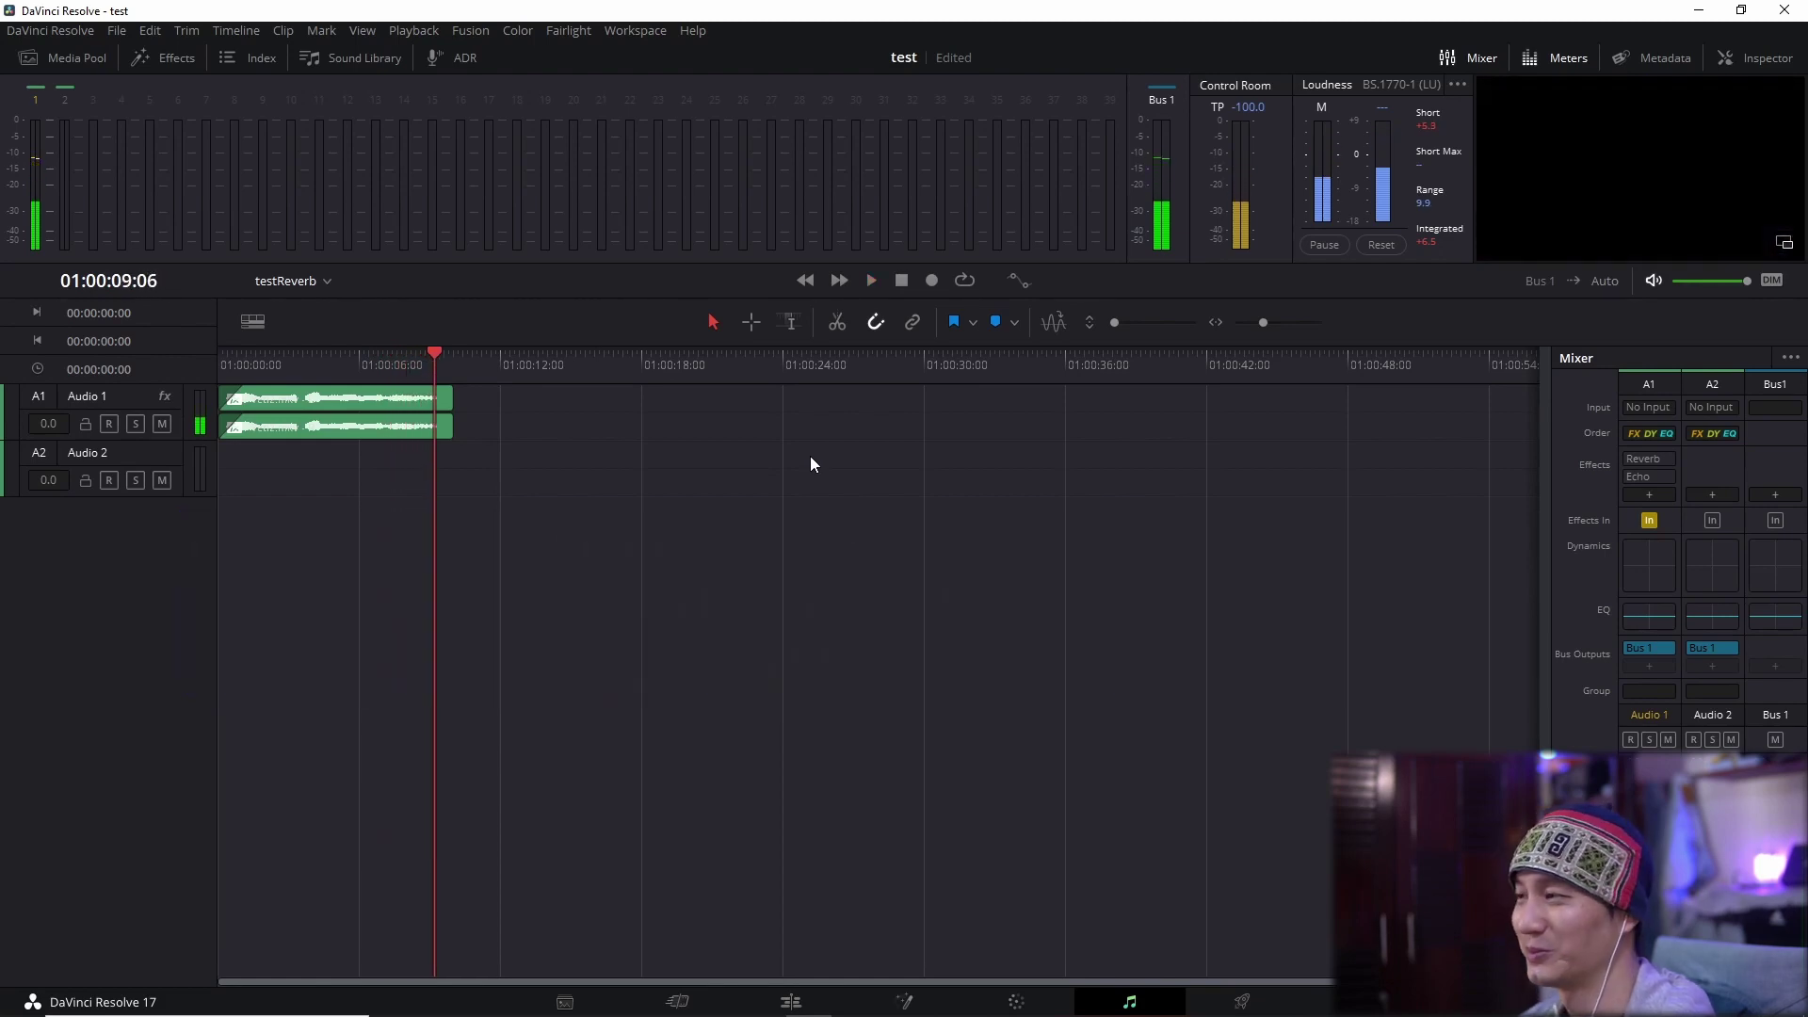
{"action": "left_click", "coordinate": [266, 354]}
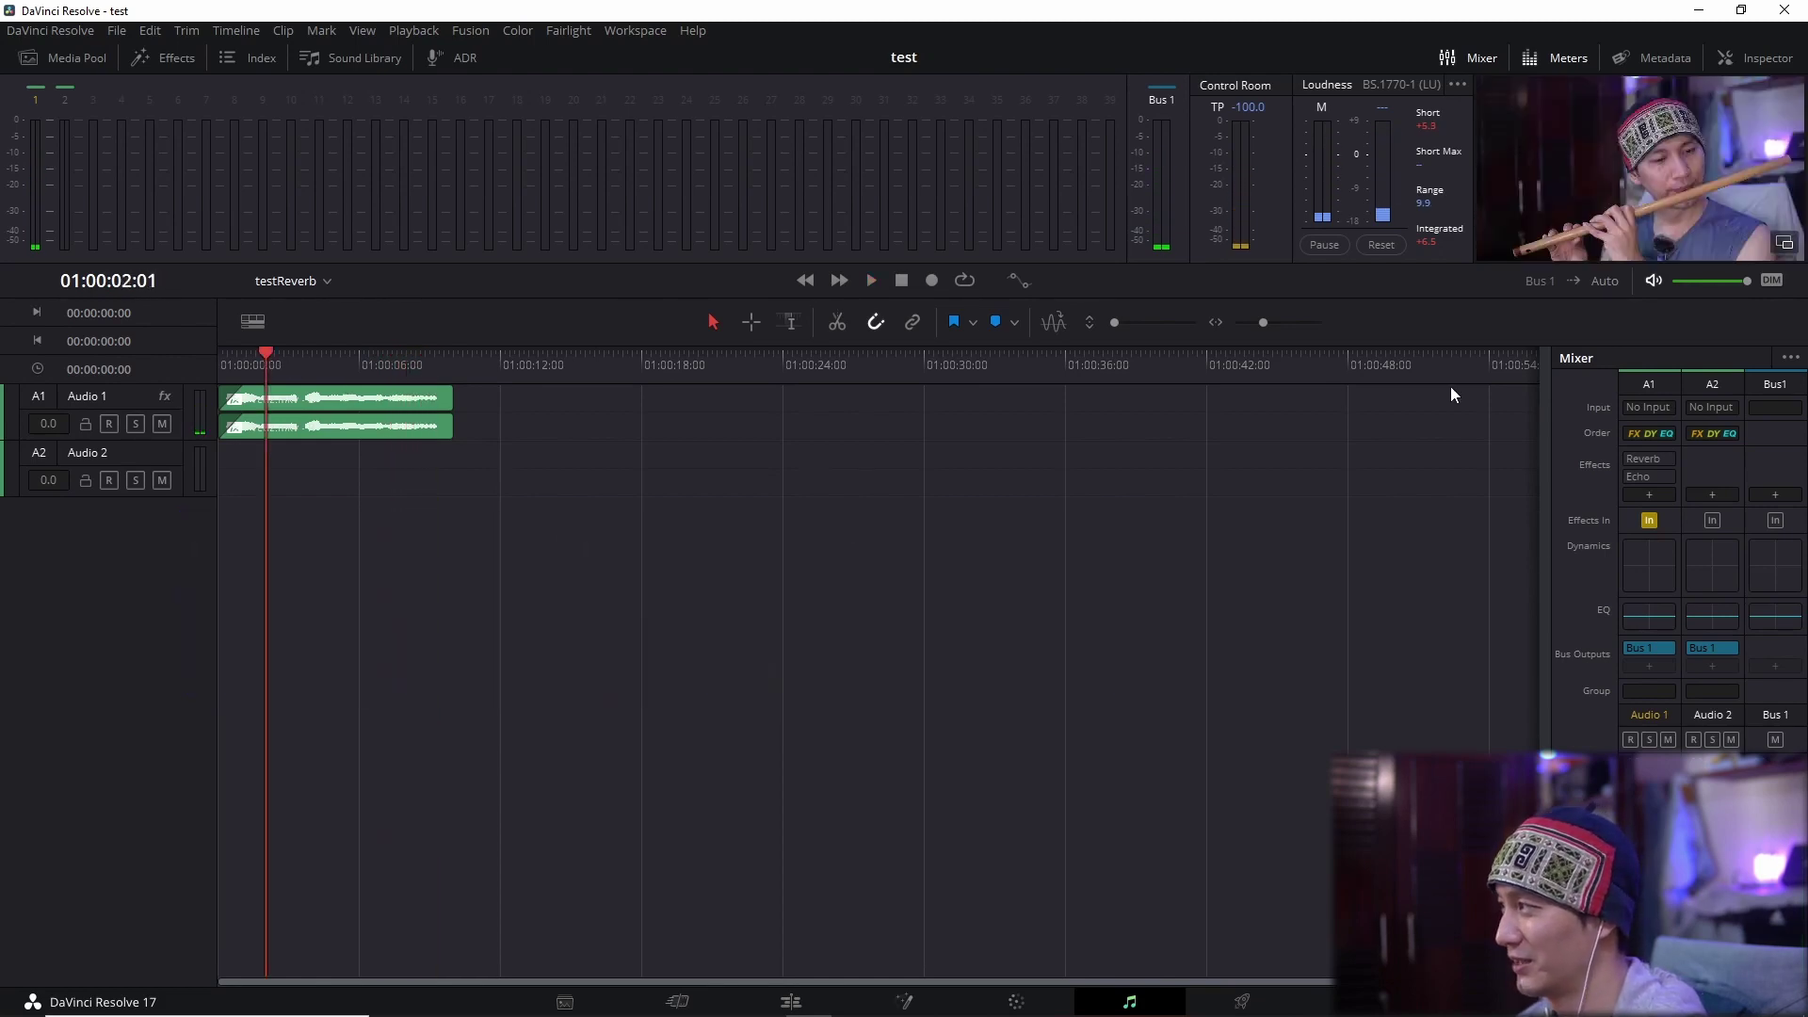
Open the Audio 1 Reverb settings and bypass the Reverb while replaying from two seconds.
{"action": "left_click", "coordinate": [1653, 459]}
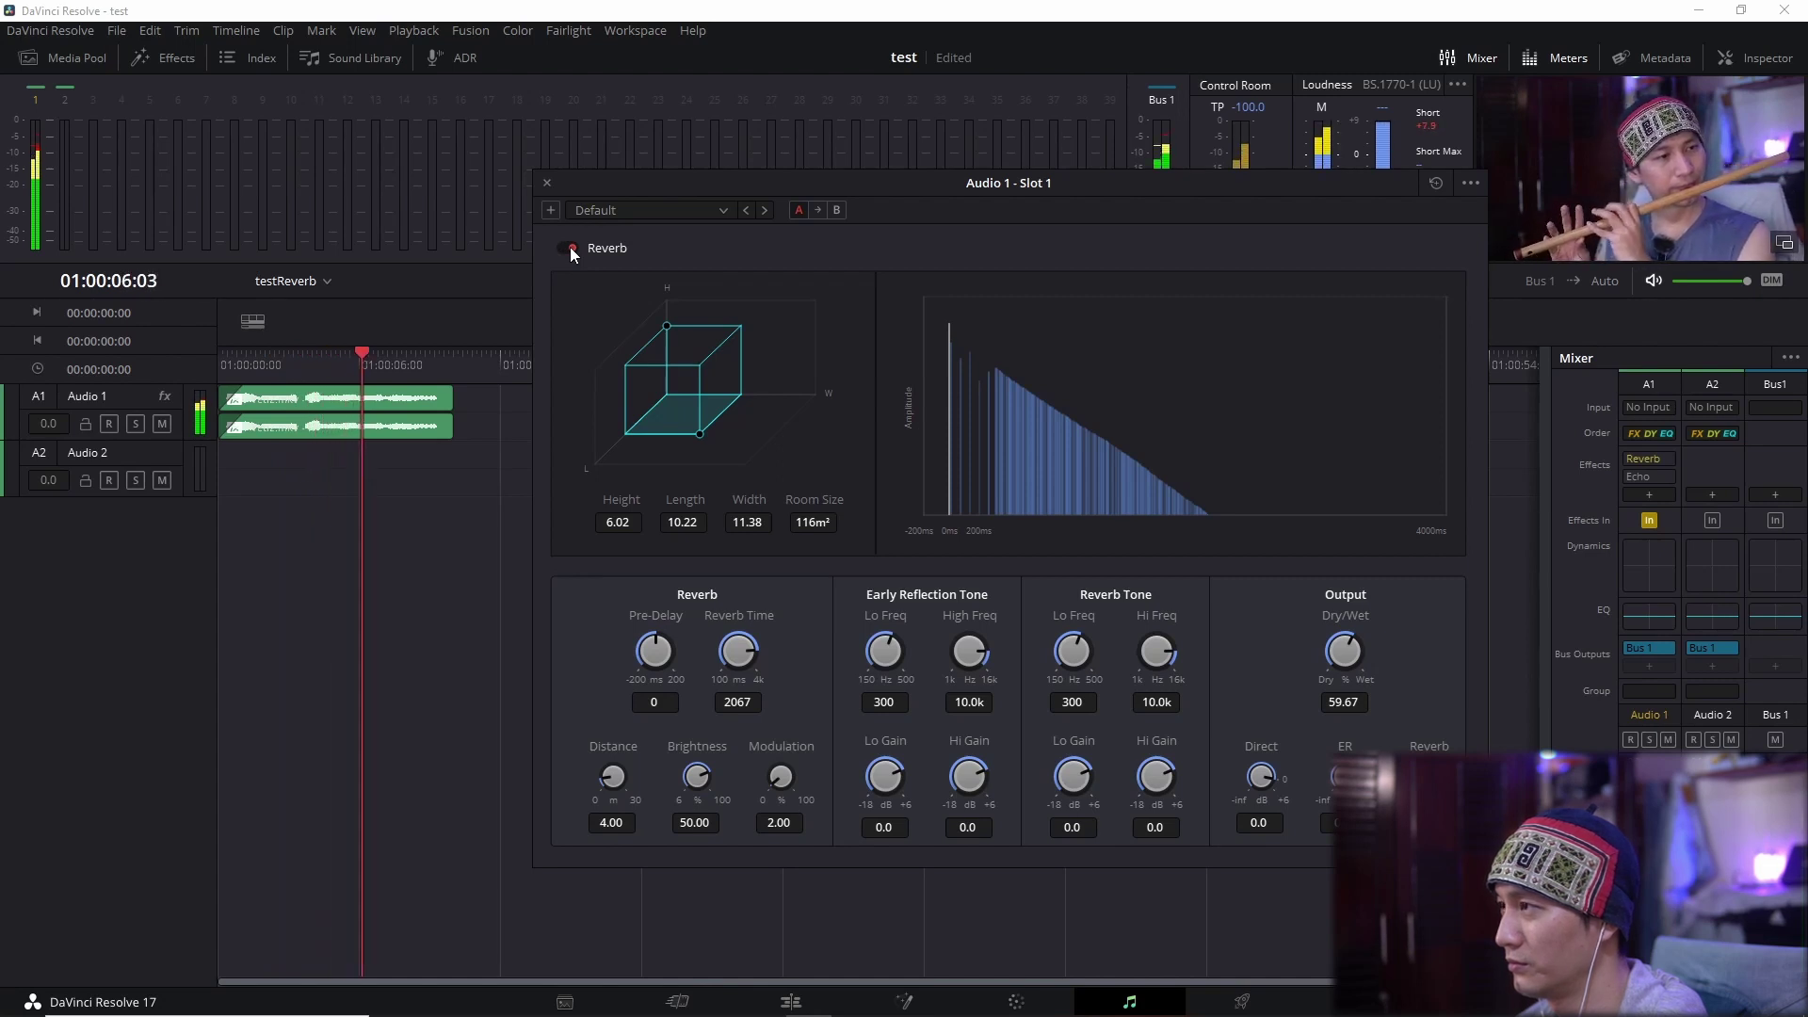
{"action": "left_click", "coordinate": [274, 366]}
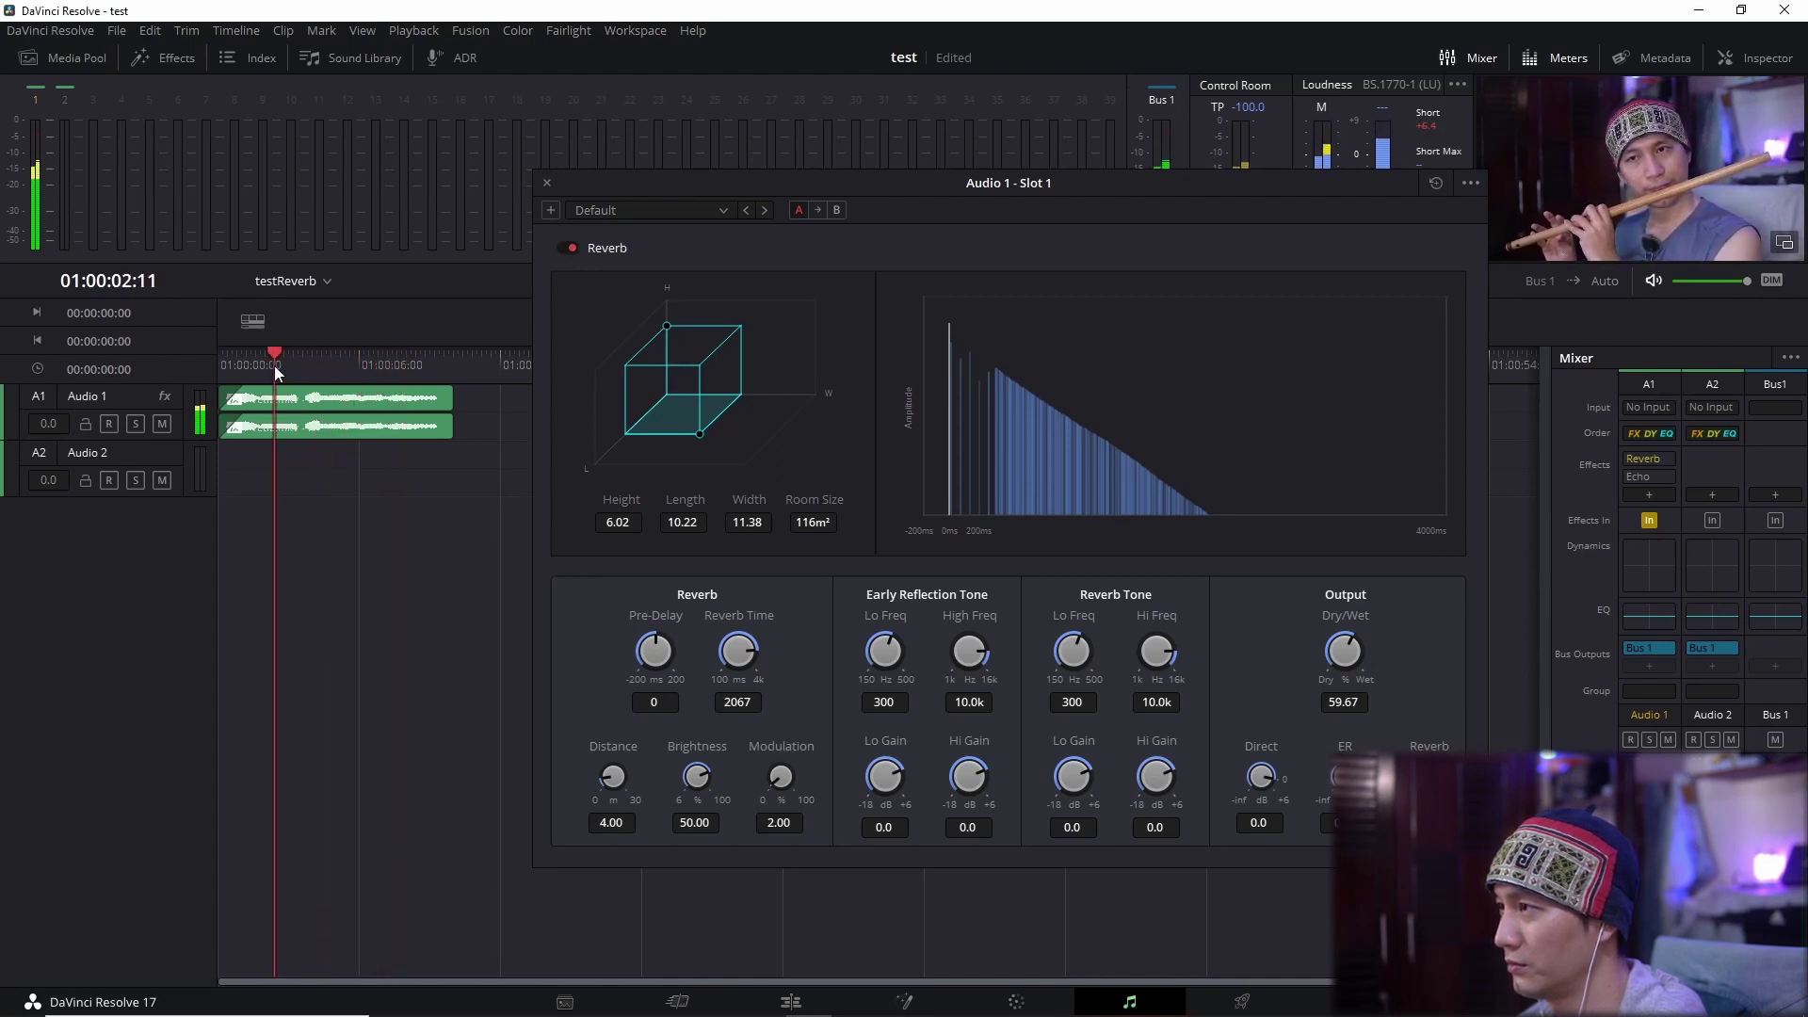
{"action": "left_click", "coordinate": [567, 247]}
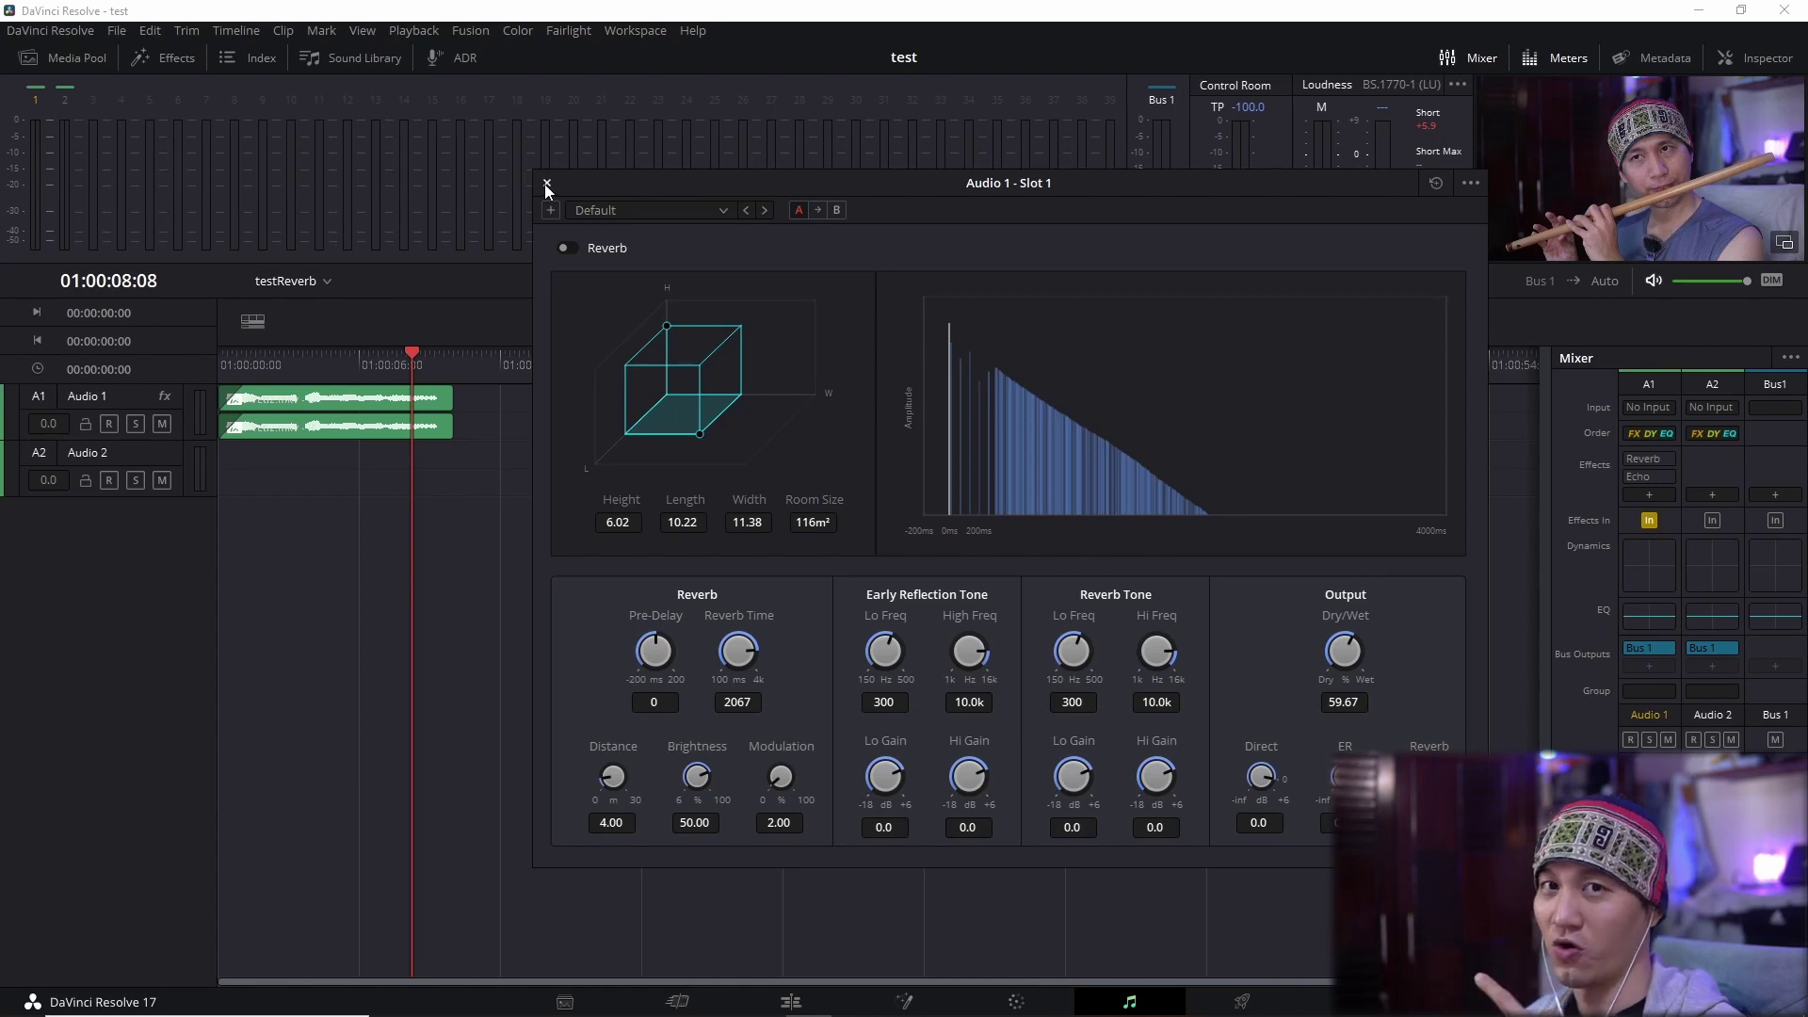
Close the Reverb window, park the playhead near two seconds, and go to the Edit page.
{"action": "left_click", "coordinate": [547, 184]}
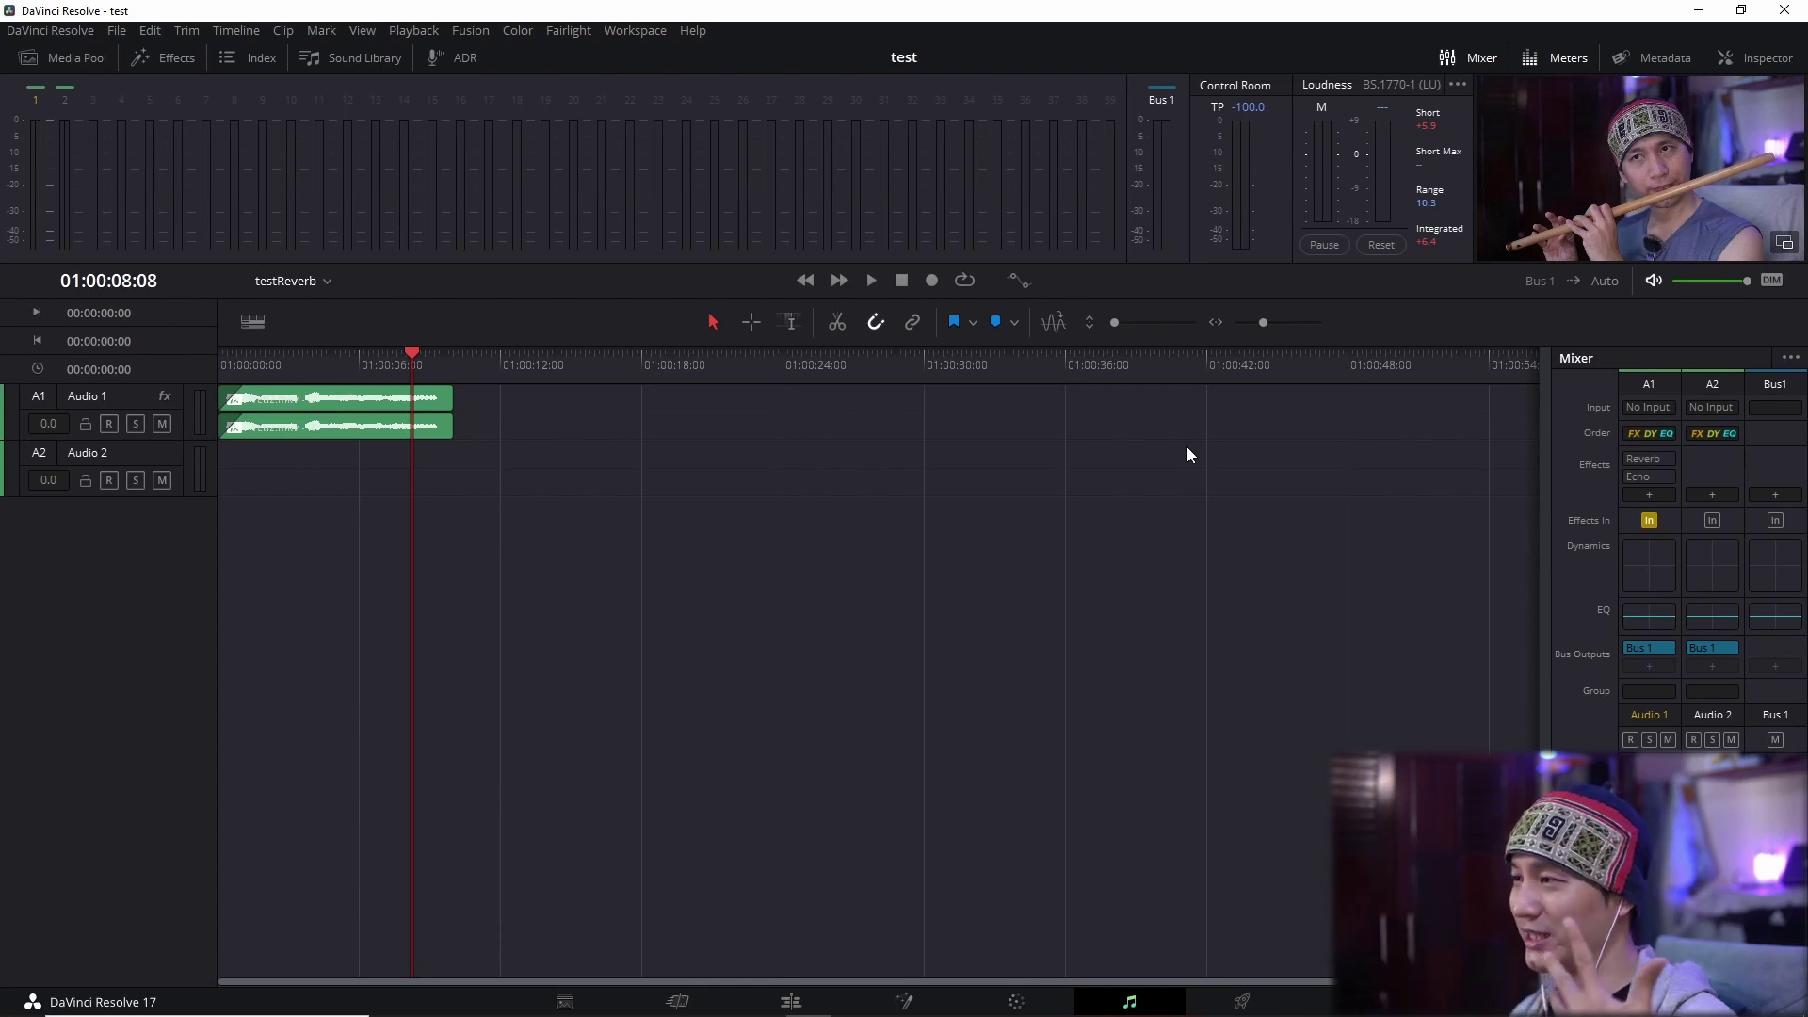
{"action": "left_click", "coordinate": [271, 365]}
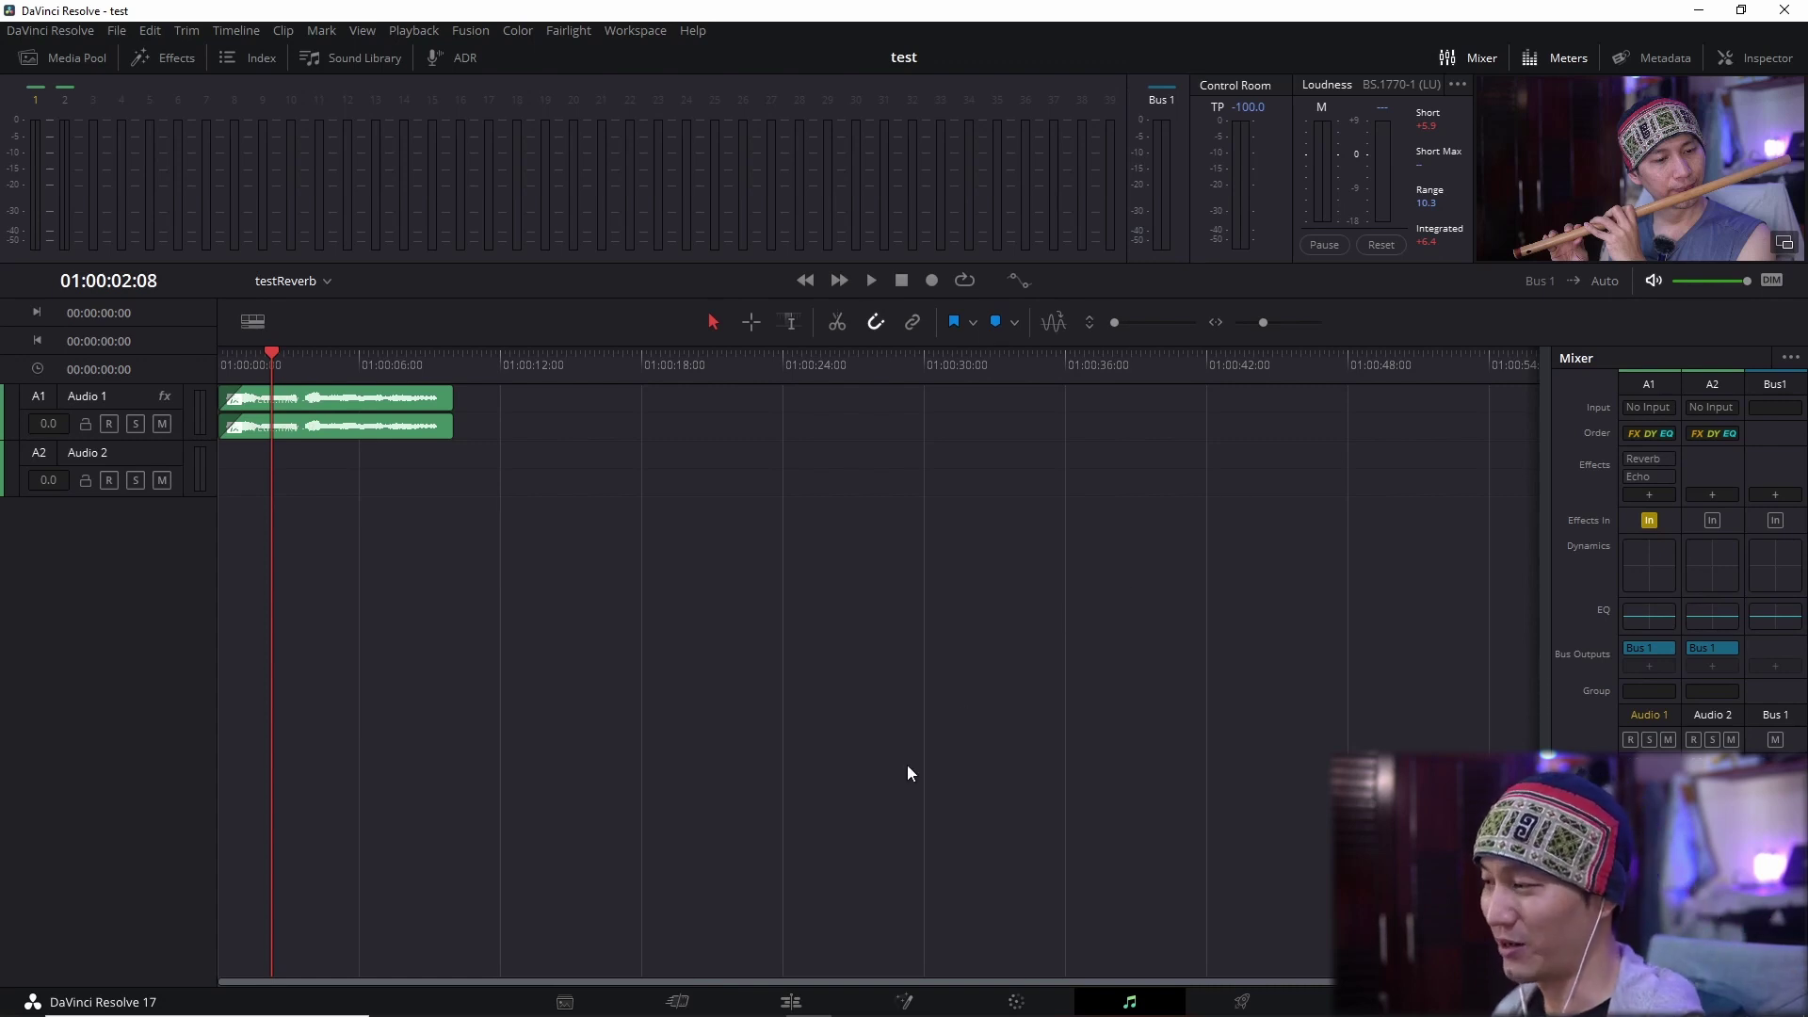
{"action": "left_click", "coordinate": [791, 1001]}
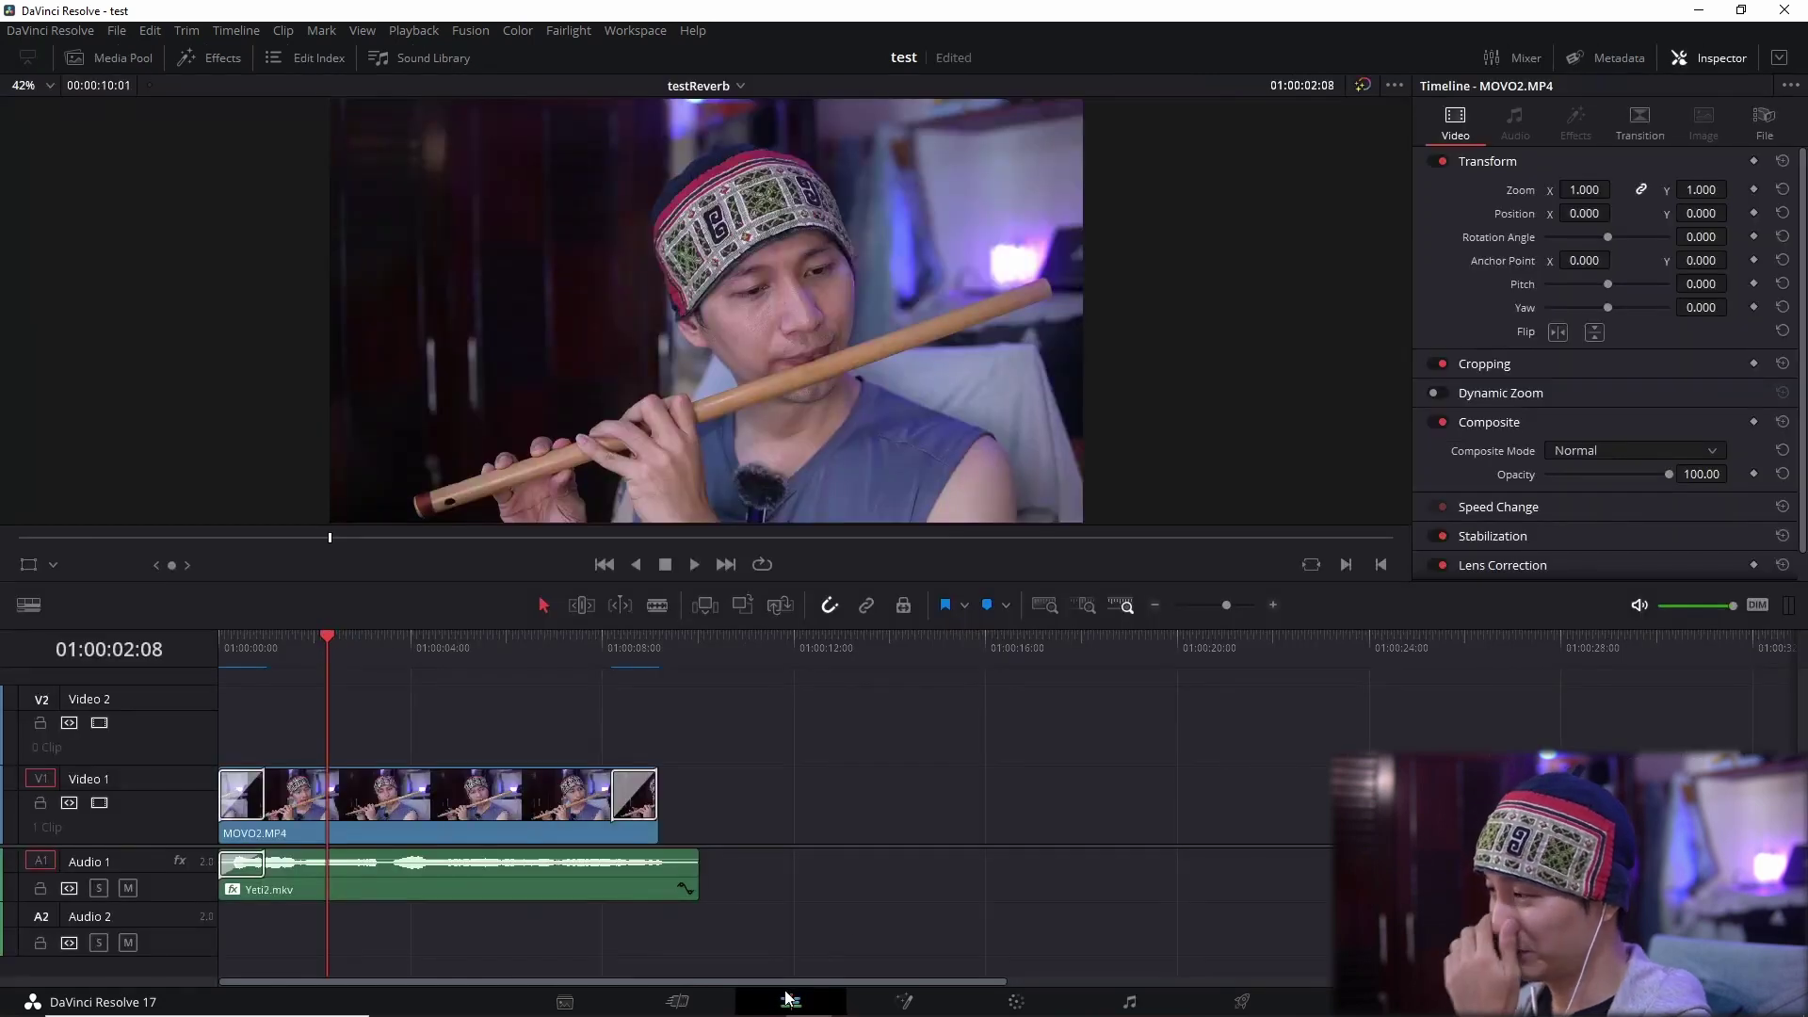
Select and play the Yeti2.mkv clip, then show Audio FX > Fairlight FX in the Effects library.
{"action": "left_click", "coordinate": [495, 890]}
{"action": "left_click", "coordinate": [449, 879]}
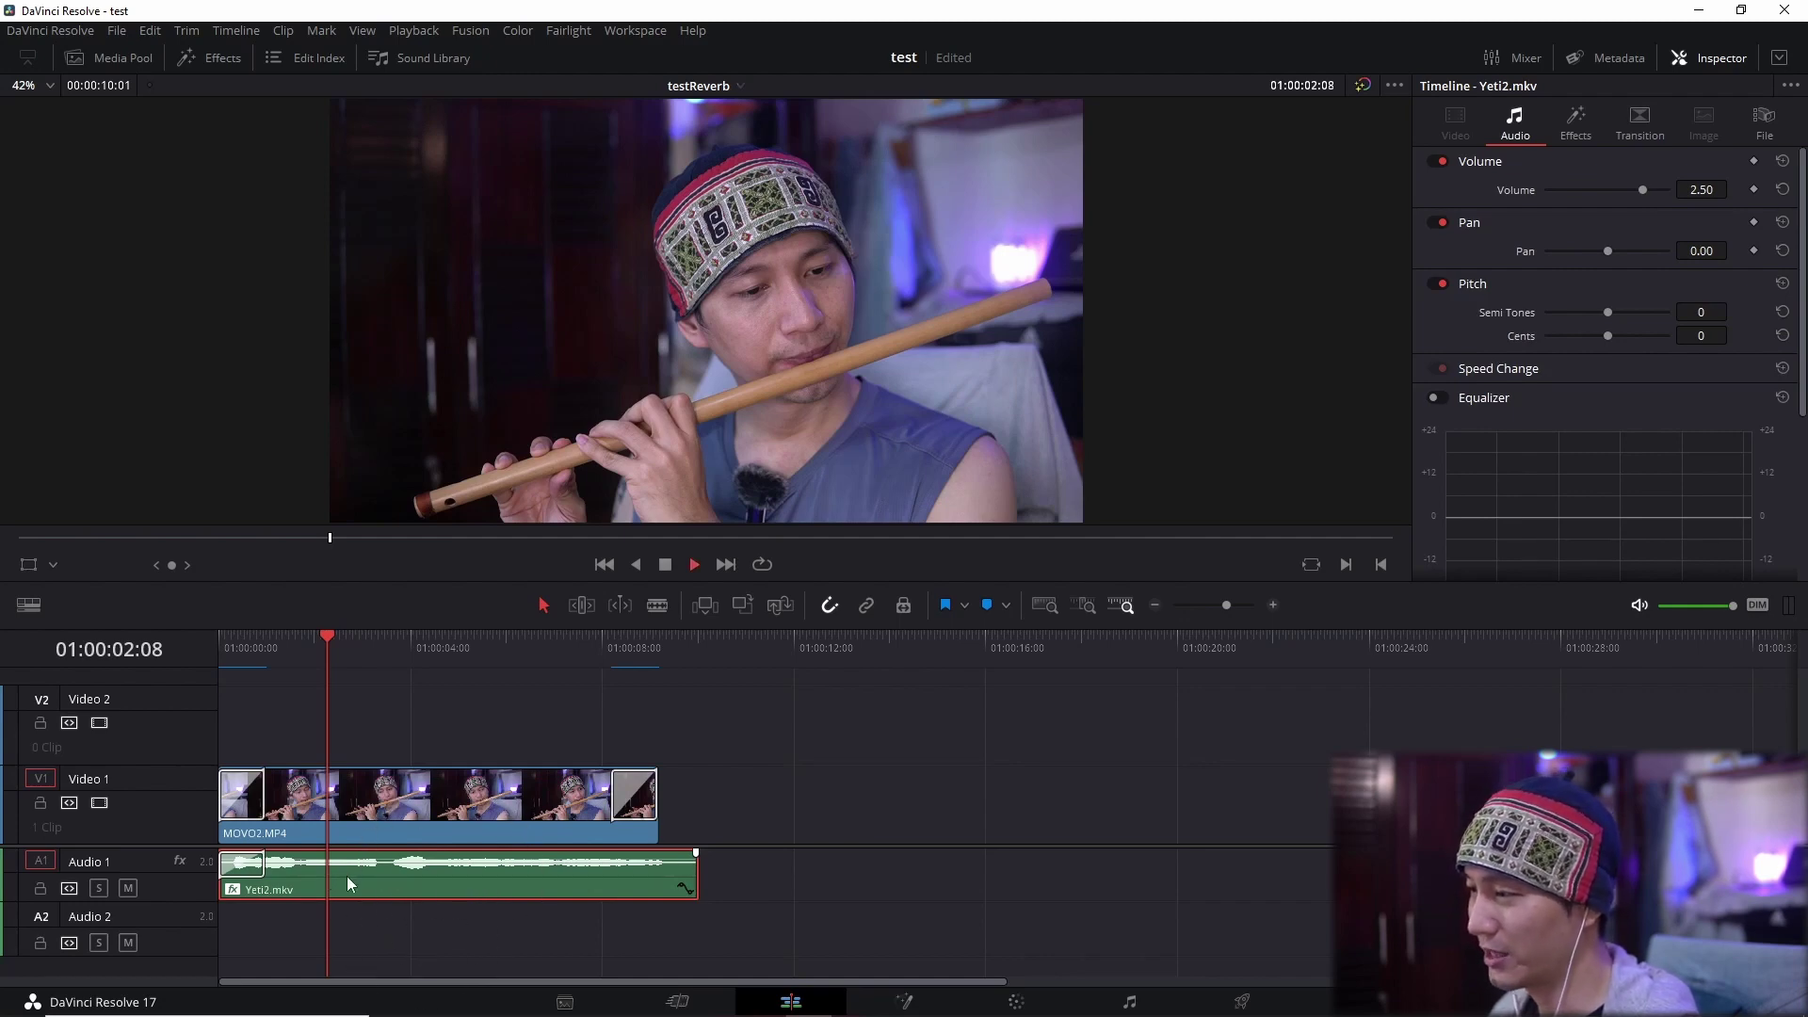
{"action": "key", "text": "space"}
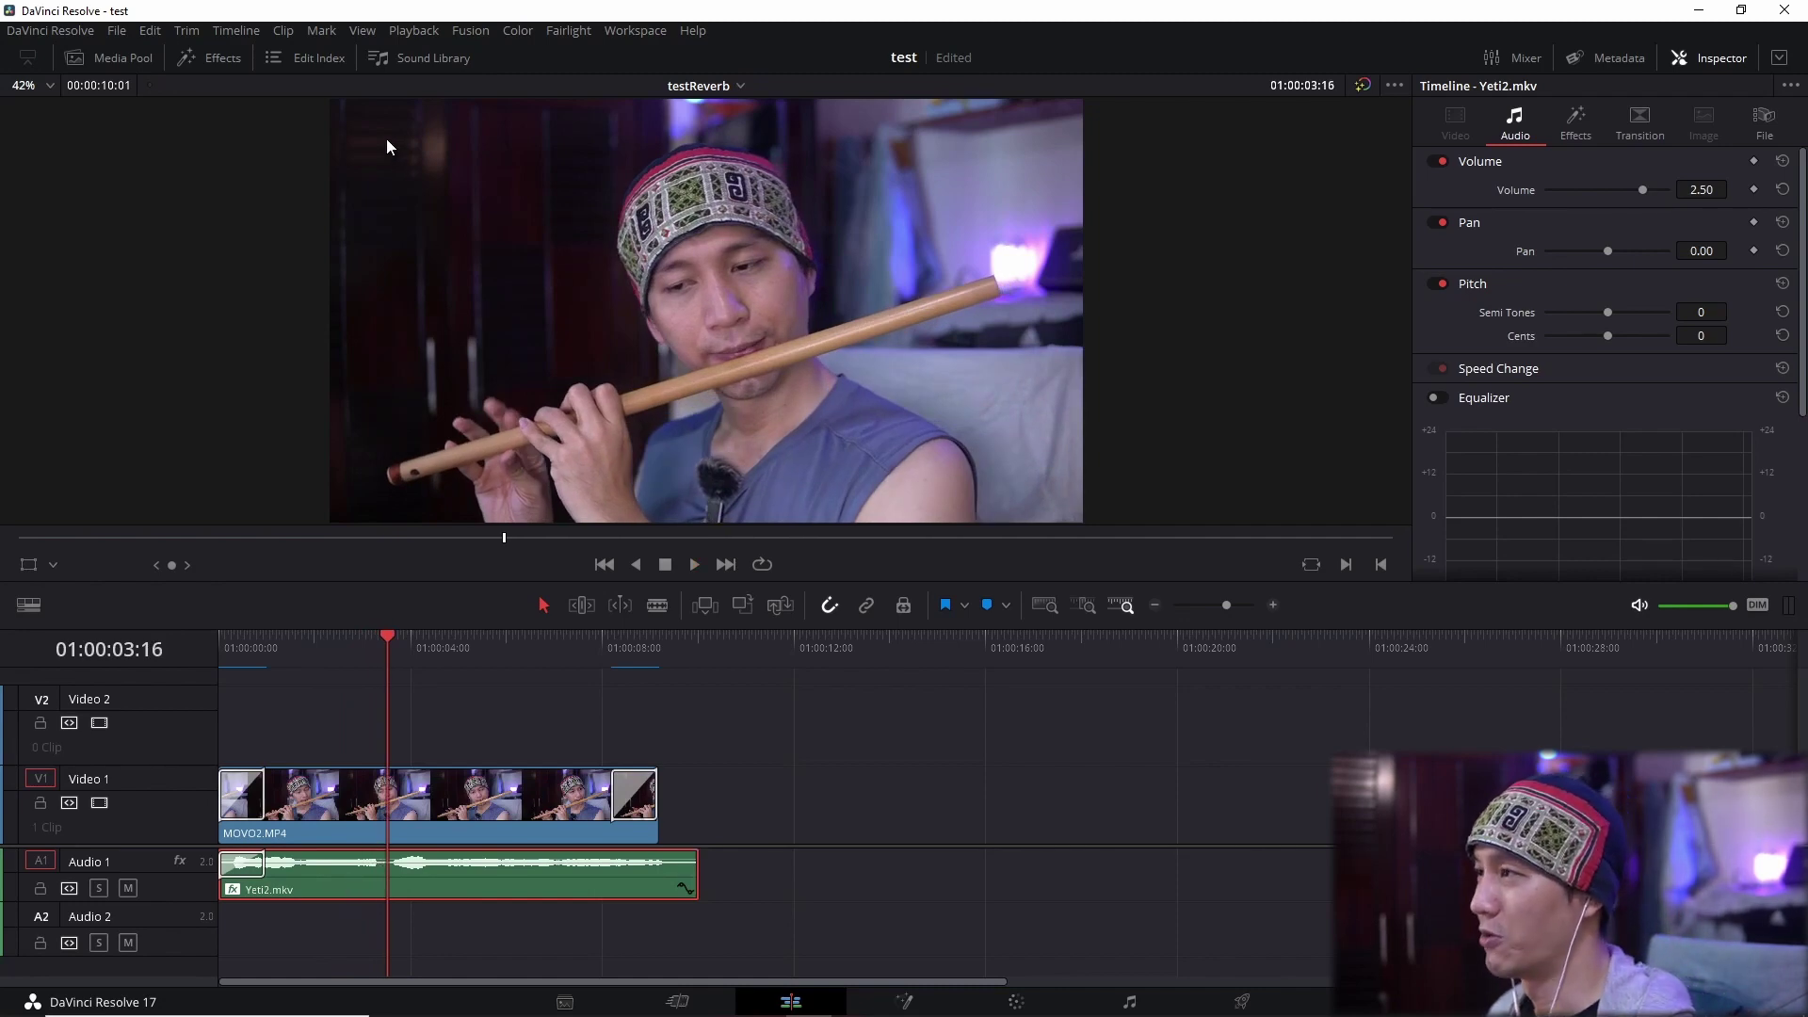
{"action": "left_click", "coordinate": [203, 59]}
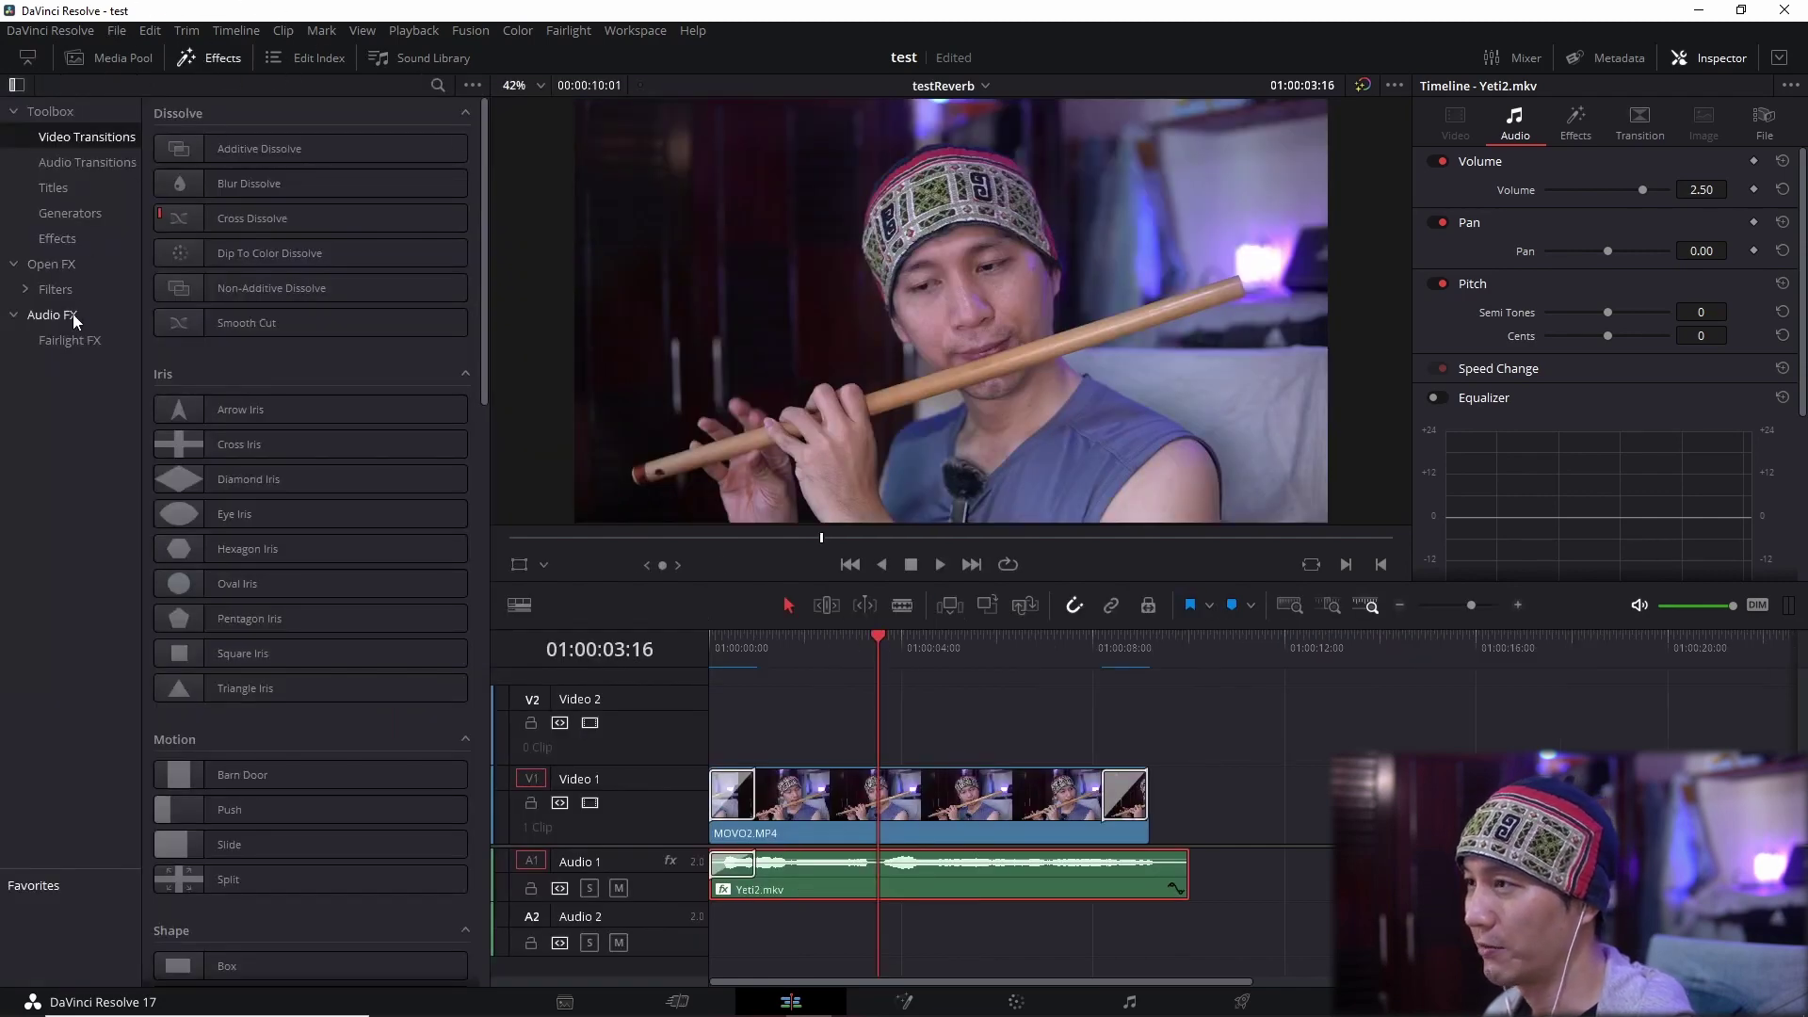
{"action": "left_click", "coordinate": [72, 315]}
{"action": "scroll", "coordinate": [367, 510], "scroll_direction": "down", "scroll_amount": 1}
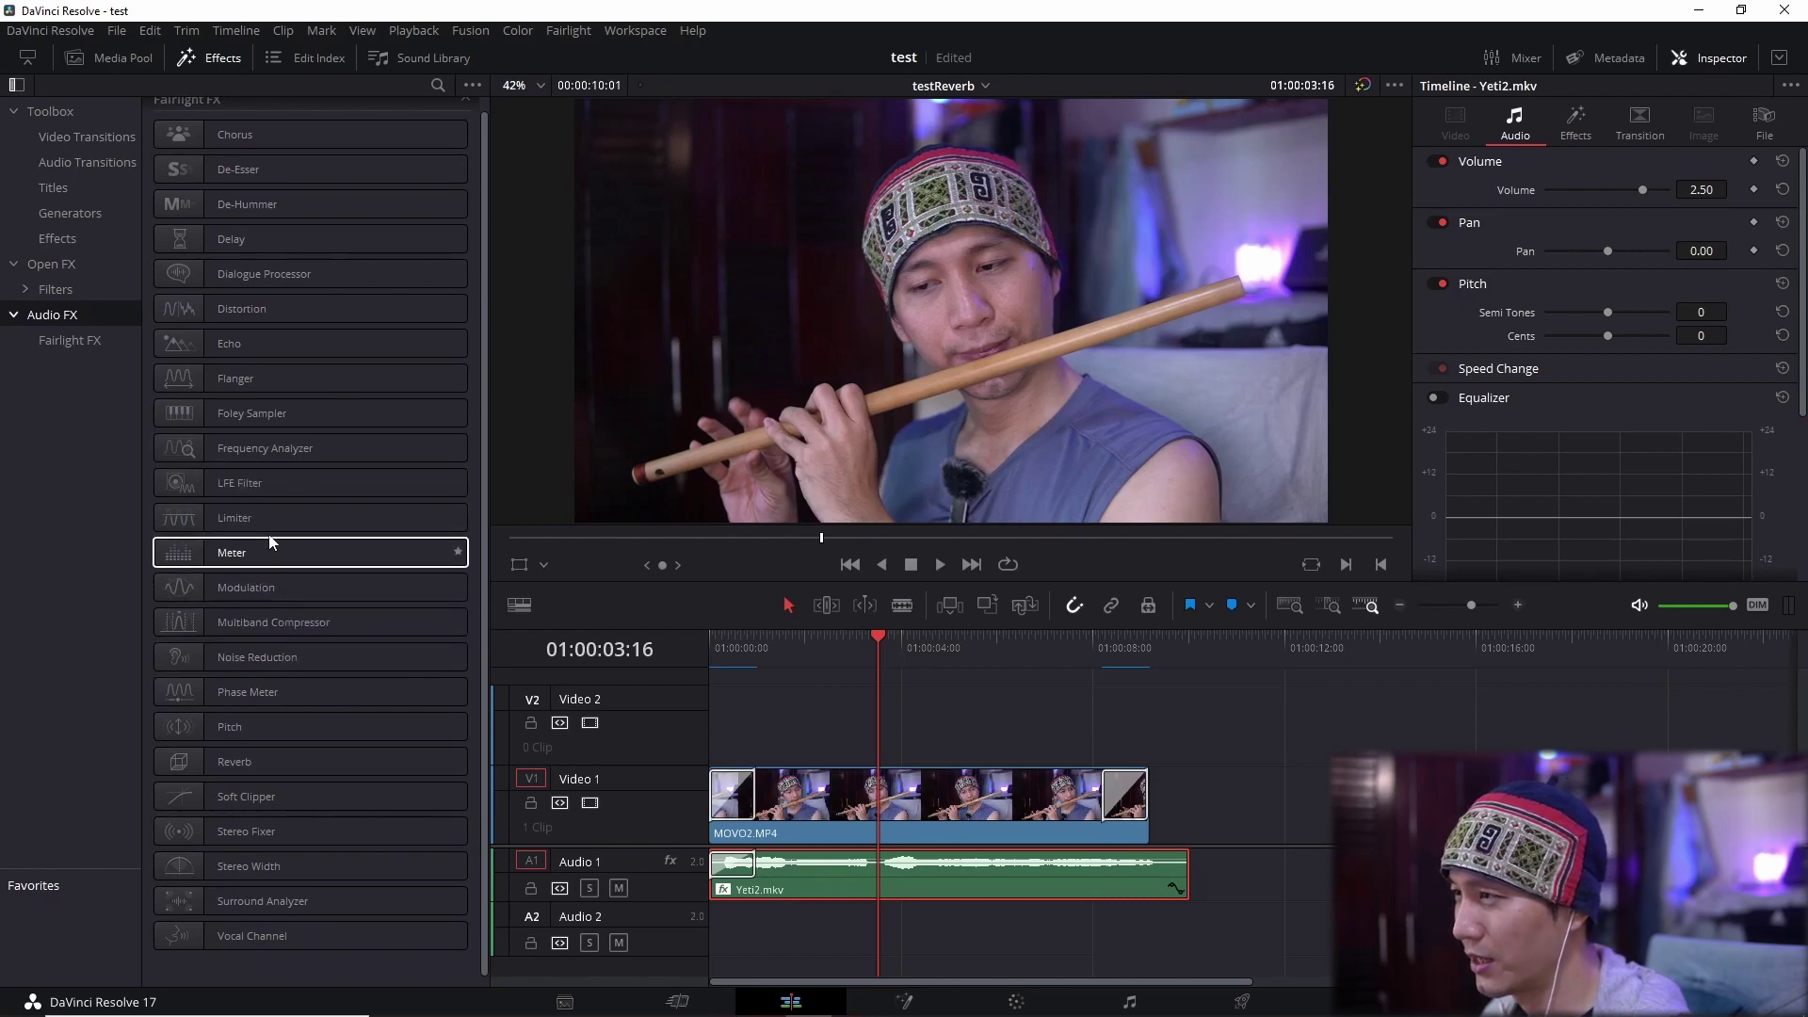
Drag Reverb onto the Yeti2.mkv clip and close its 950 ms, 100 Dry/Wet settings window.
{"action": "left_click", "coordinate": [282, 352]}
{"action": "left_click", "coordinate": [283, 351]}
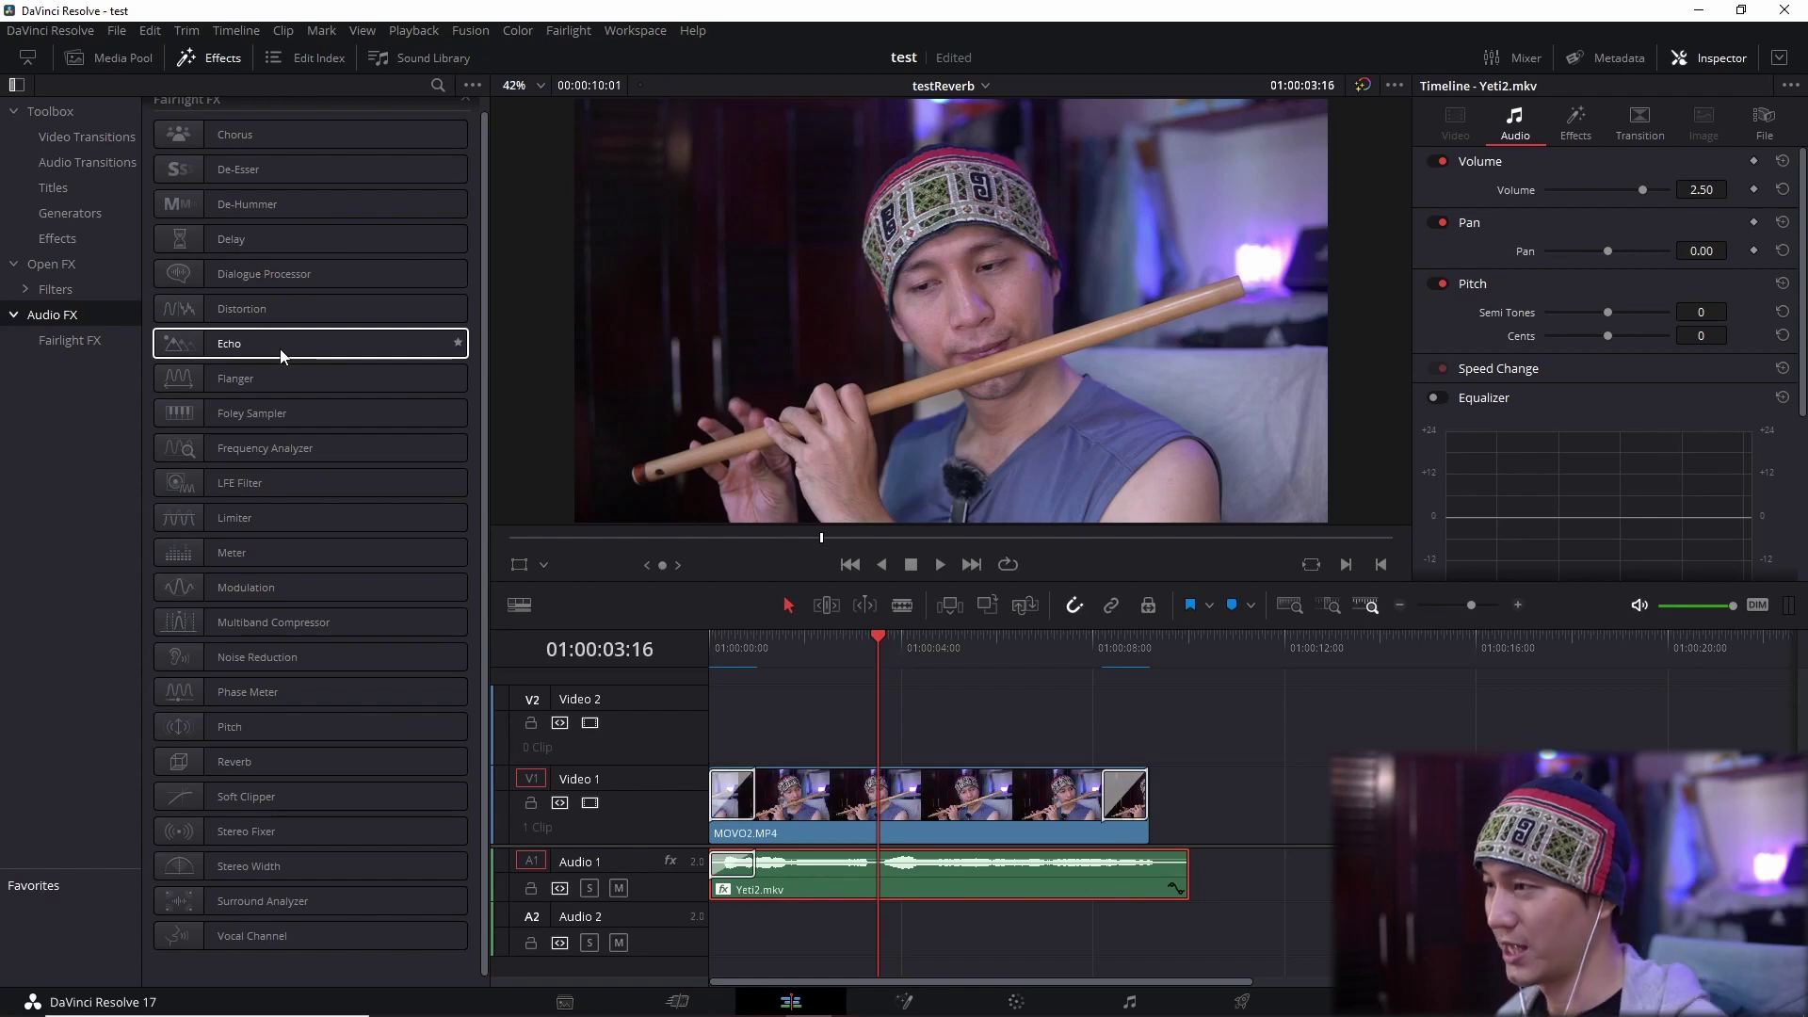
{"action": "left_click", "coordinate": [177, 354]}
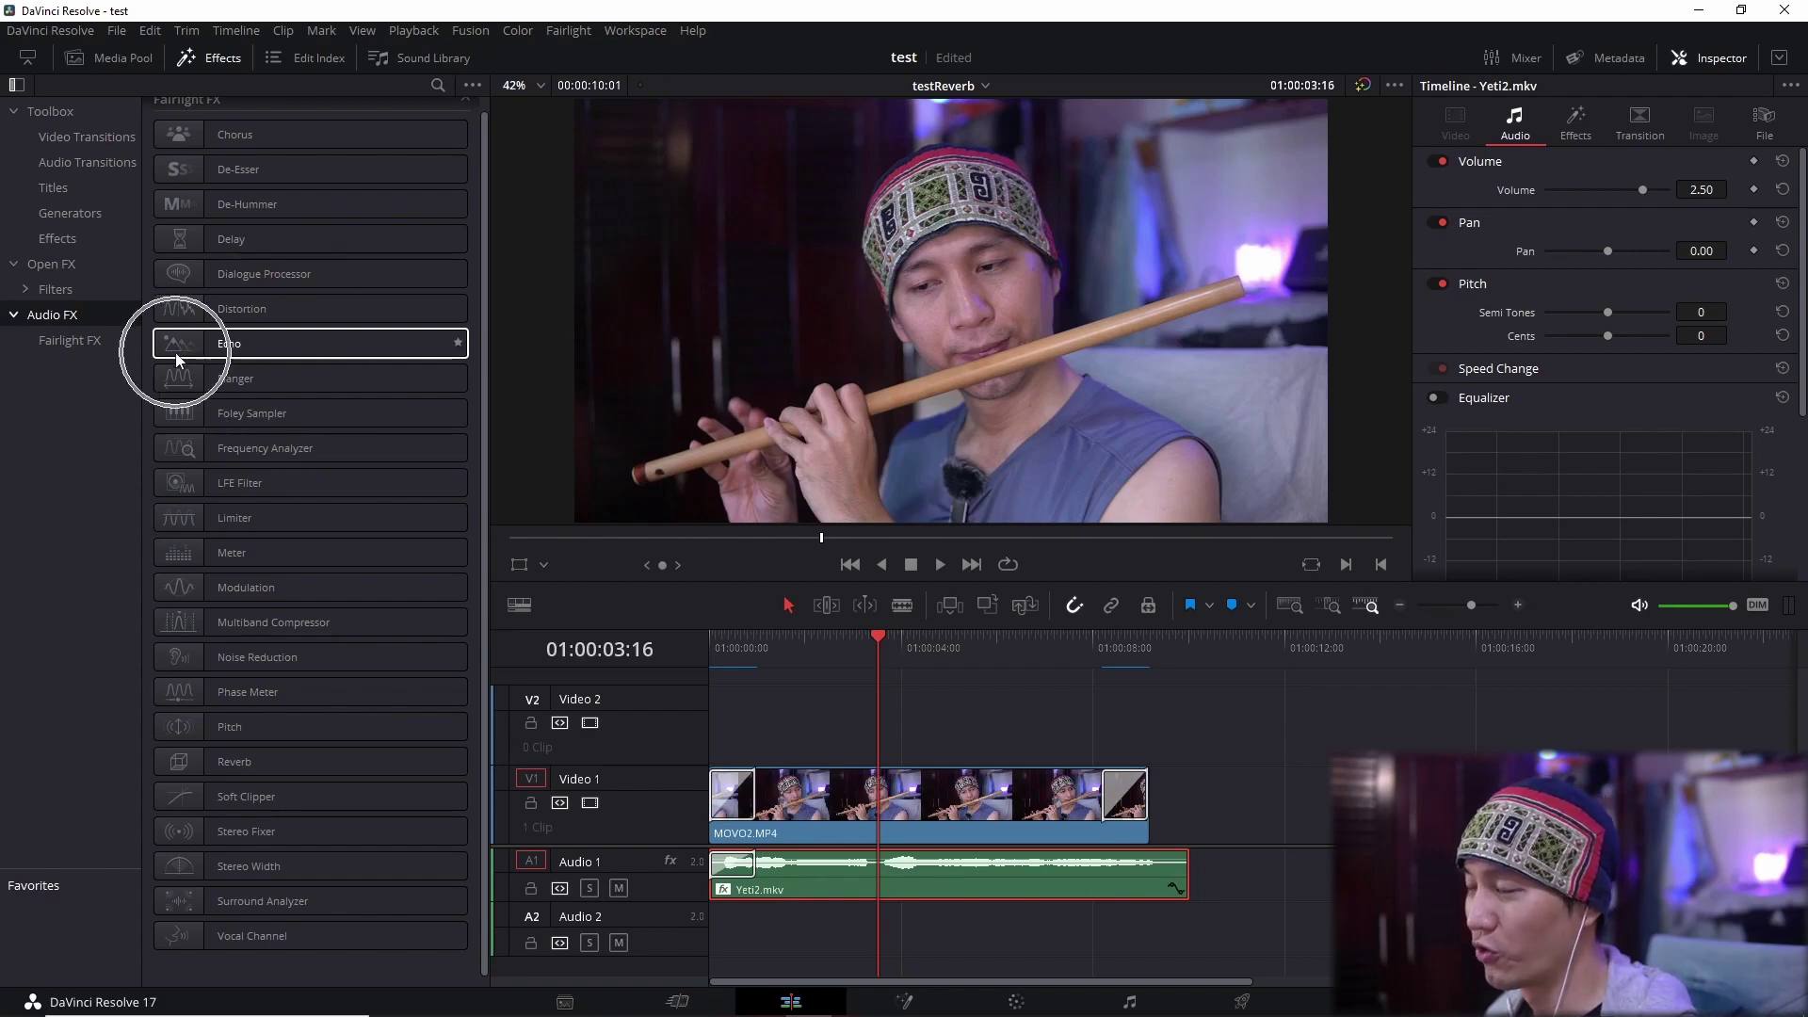
{"action": "left_click", "coordinate": [179, 348]}
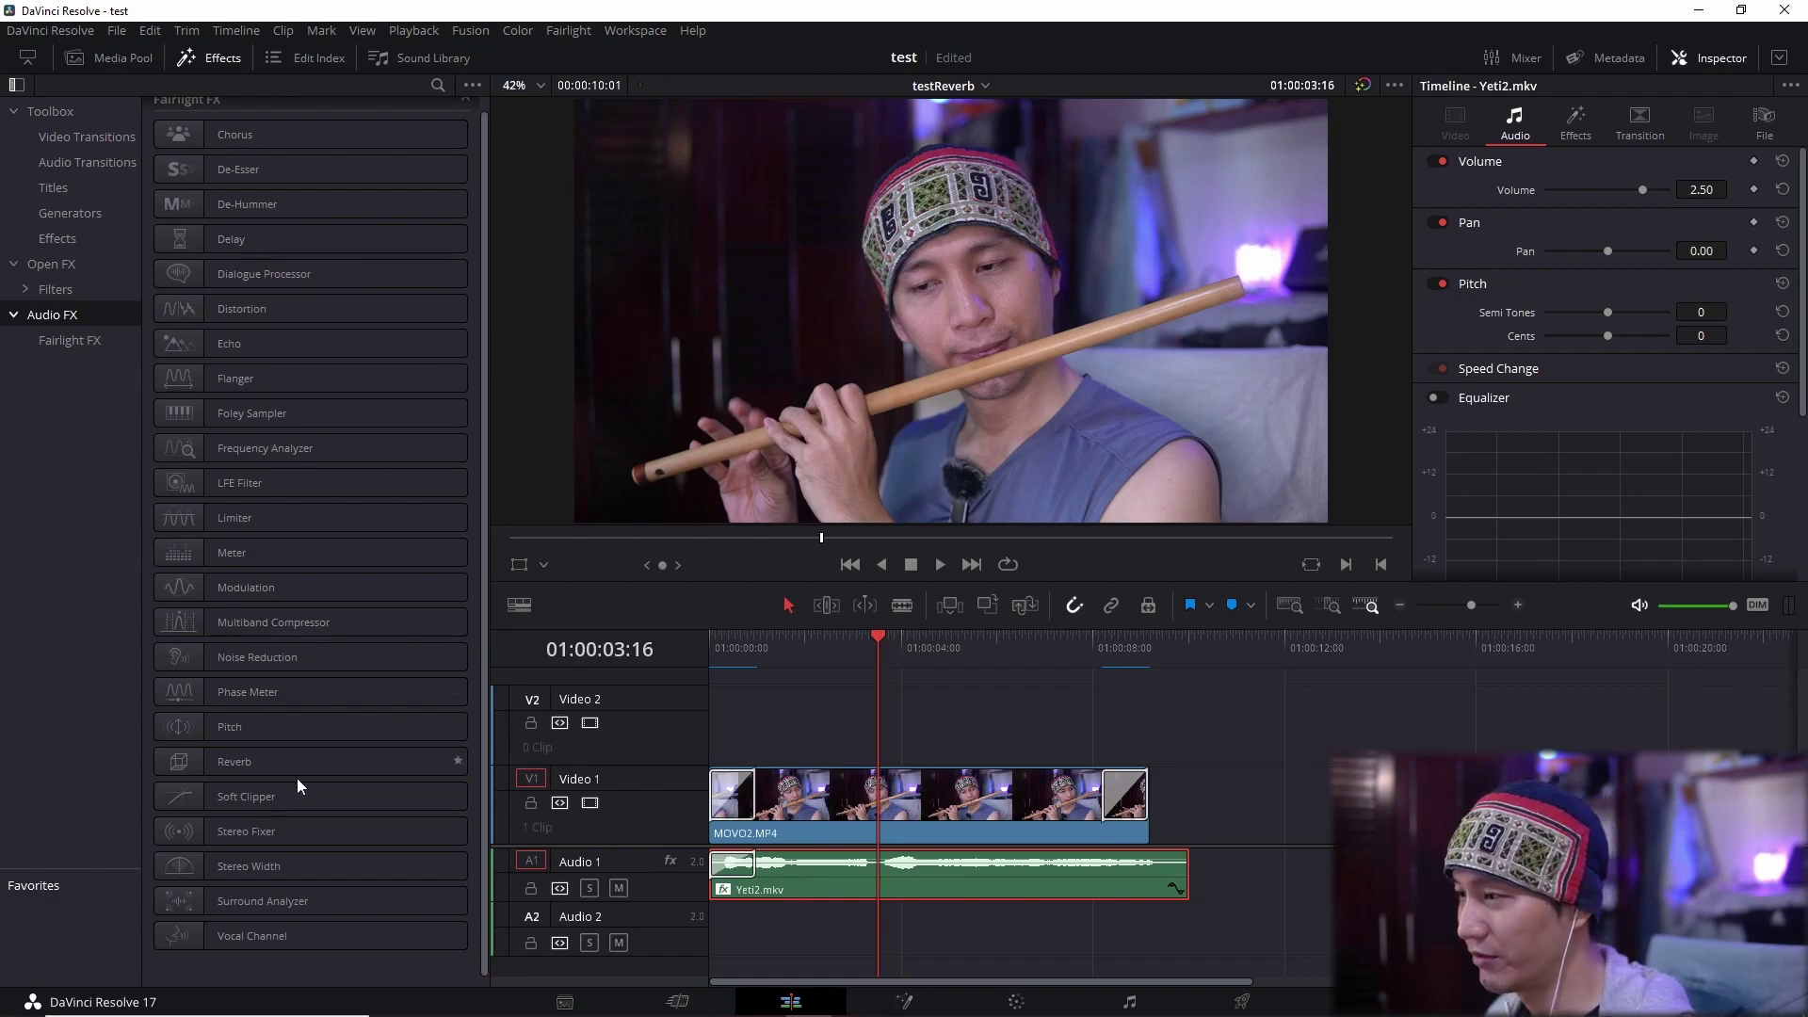
{"action": "left_click", "coordinate": [187, 765]}
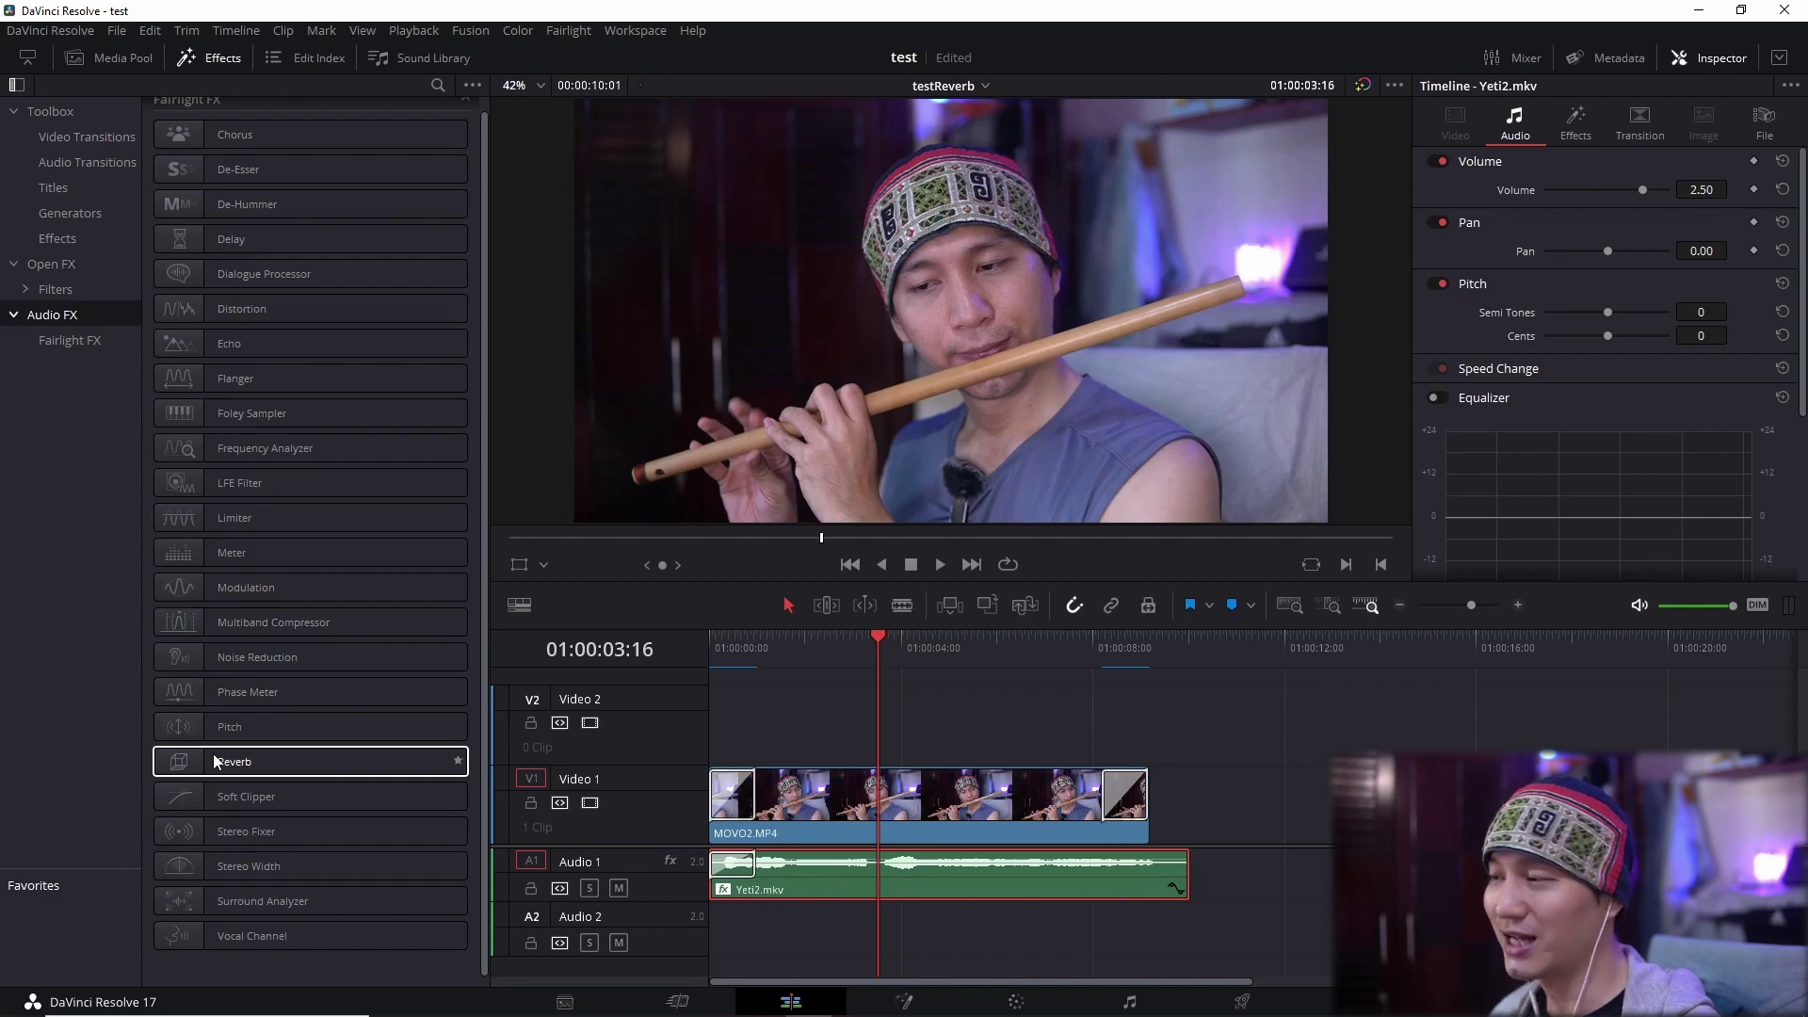
{"action": "left_click_drag", "start_coordinate": [214, 767], "coordinate": [921, 889]}
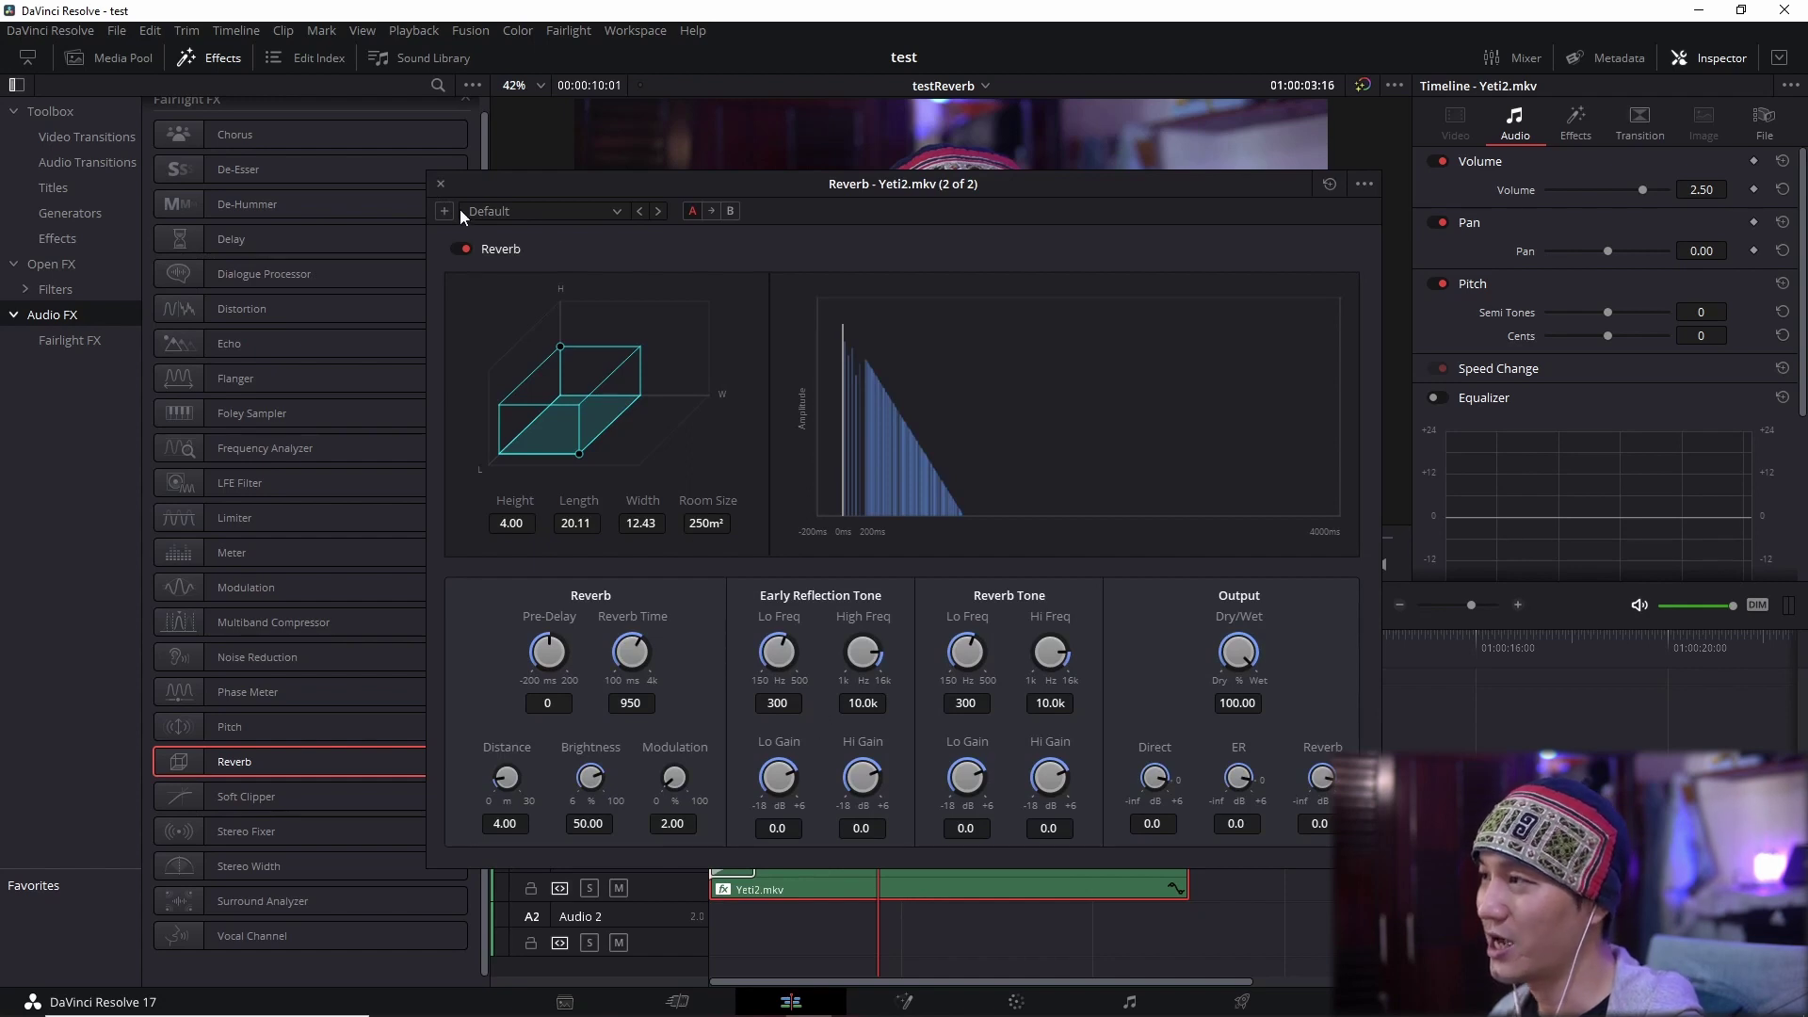
{"action": "left_click", "coordinate": [440, 186]}
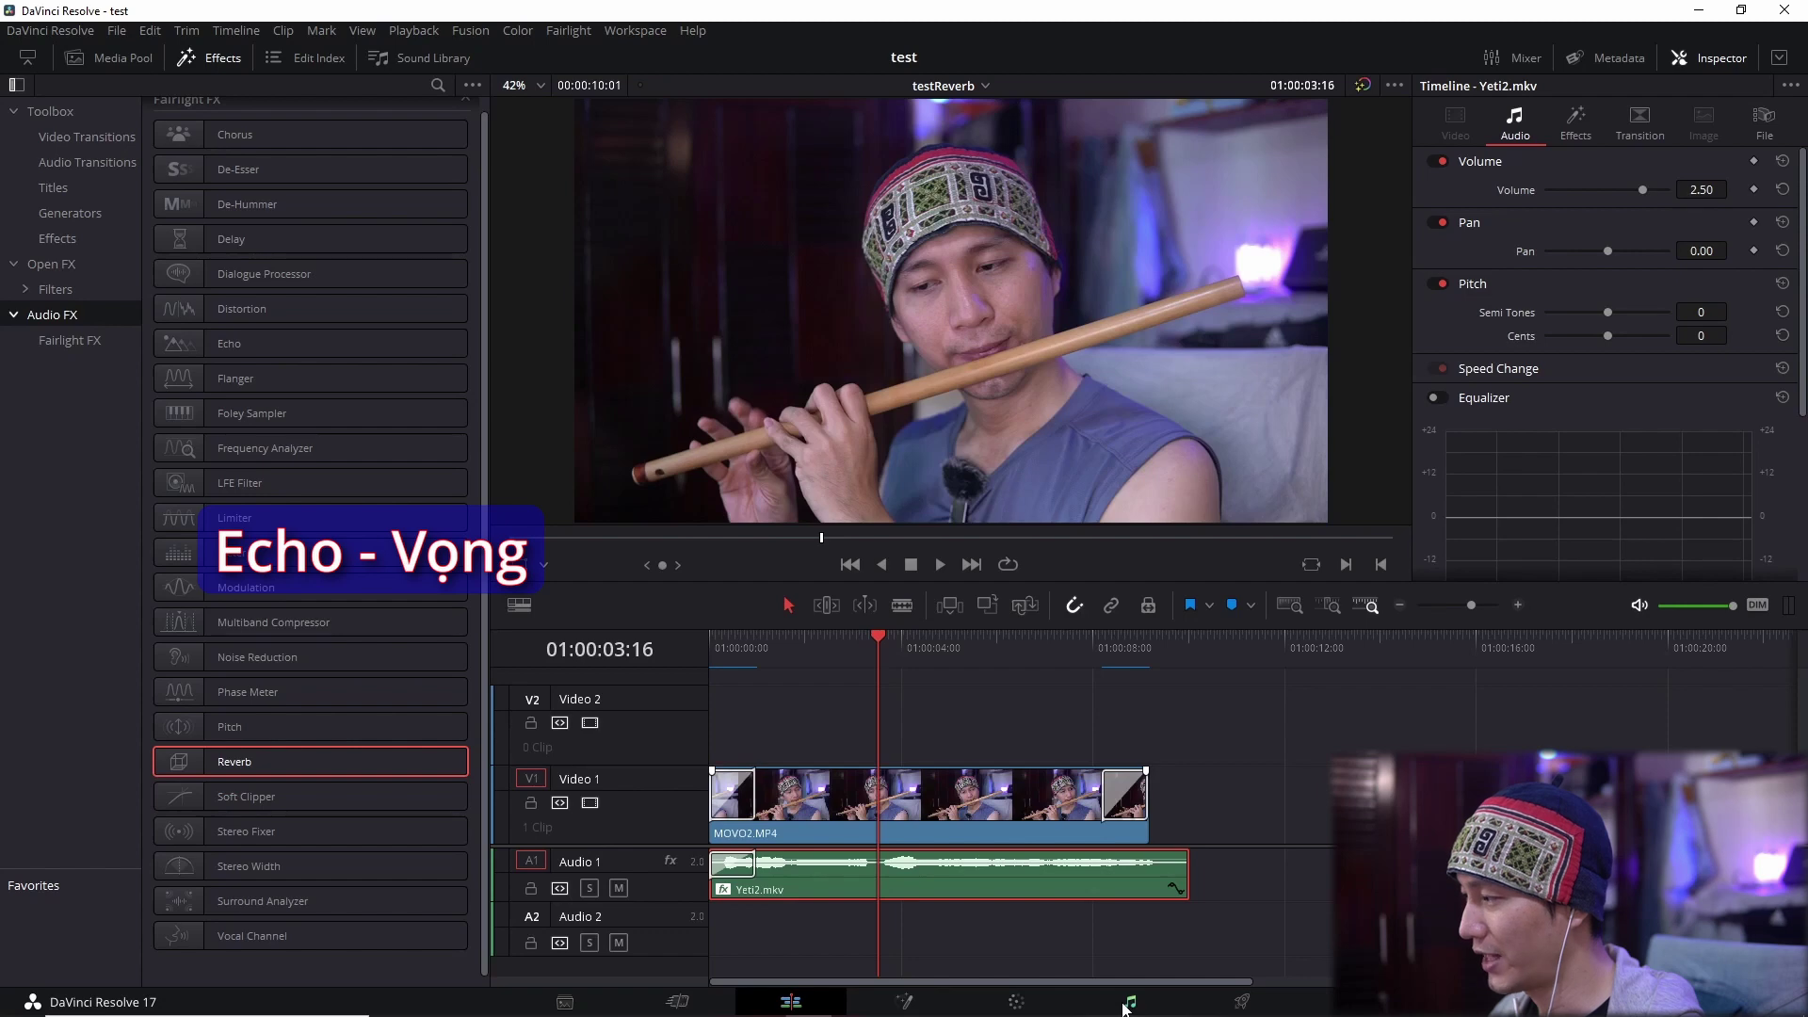
On the Fairlight page, delete the Echo effect from Audio 1 and save the project.
{"action": "left_click", "coordinate": [1126, 1004]}
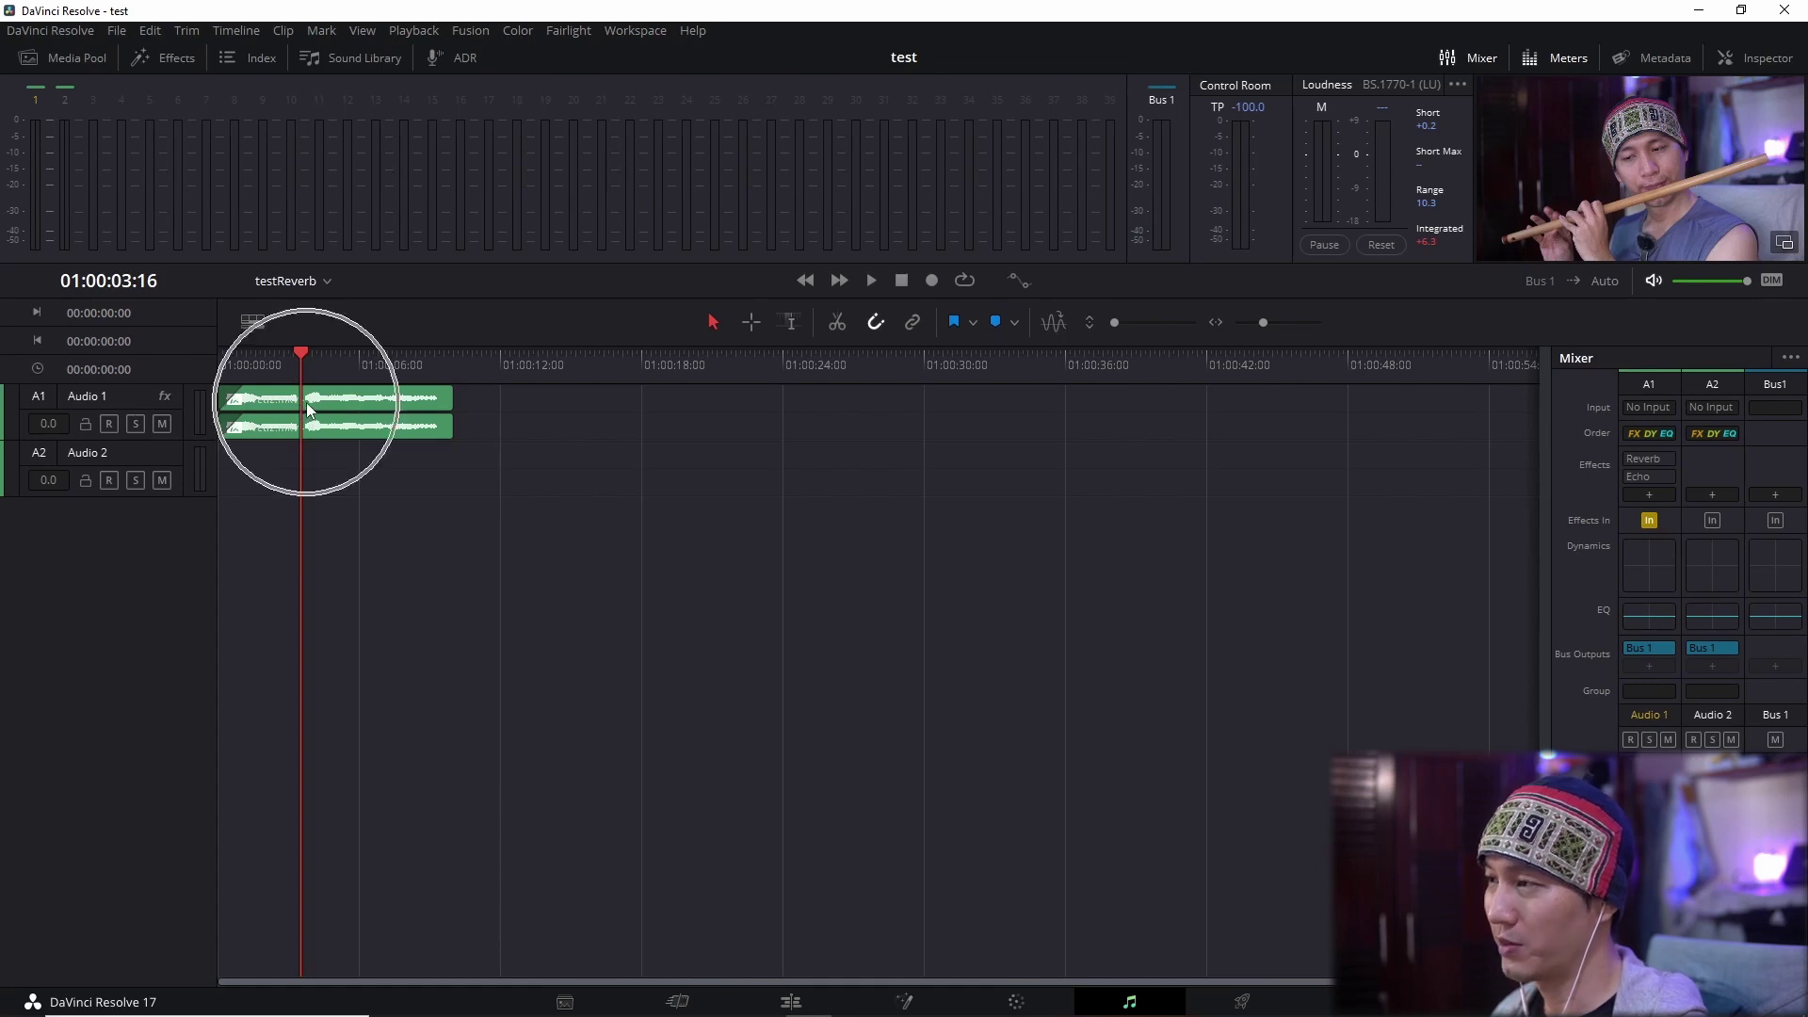
{"action": "mouse_move", "coordinate": [294, 354]}
{"action": "left_mouse_down"}
{"action": "mouse_move", "coordinate": [230, 354]}
{"action": "mouse_move", "coordinate": [291, 354]}
{"action": "left_mouse_up"}
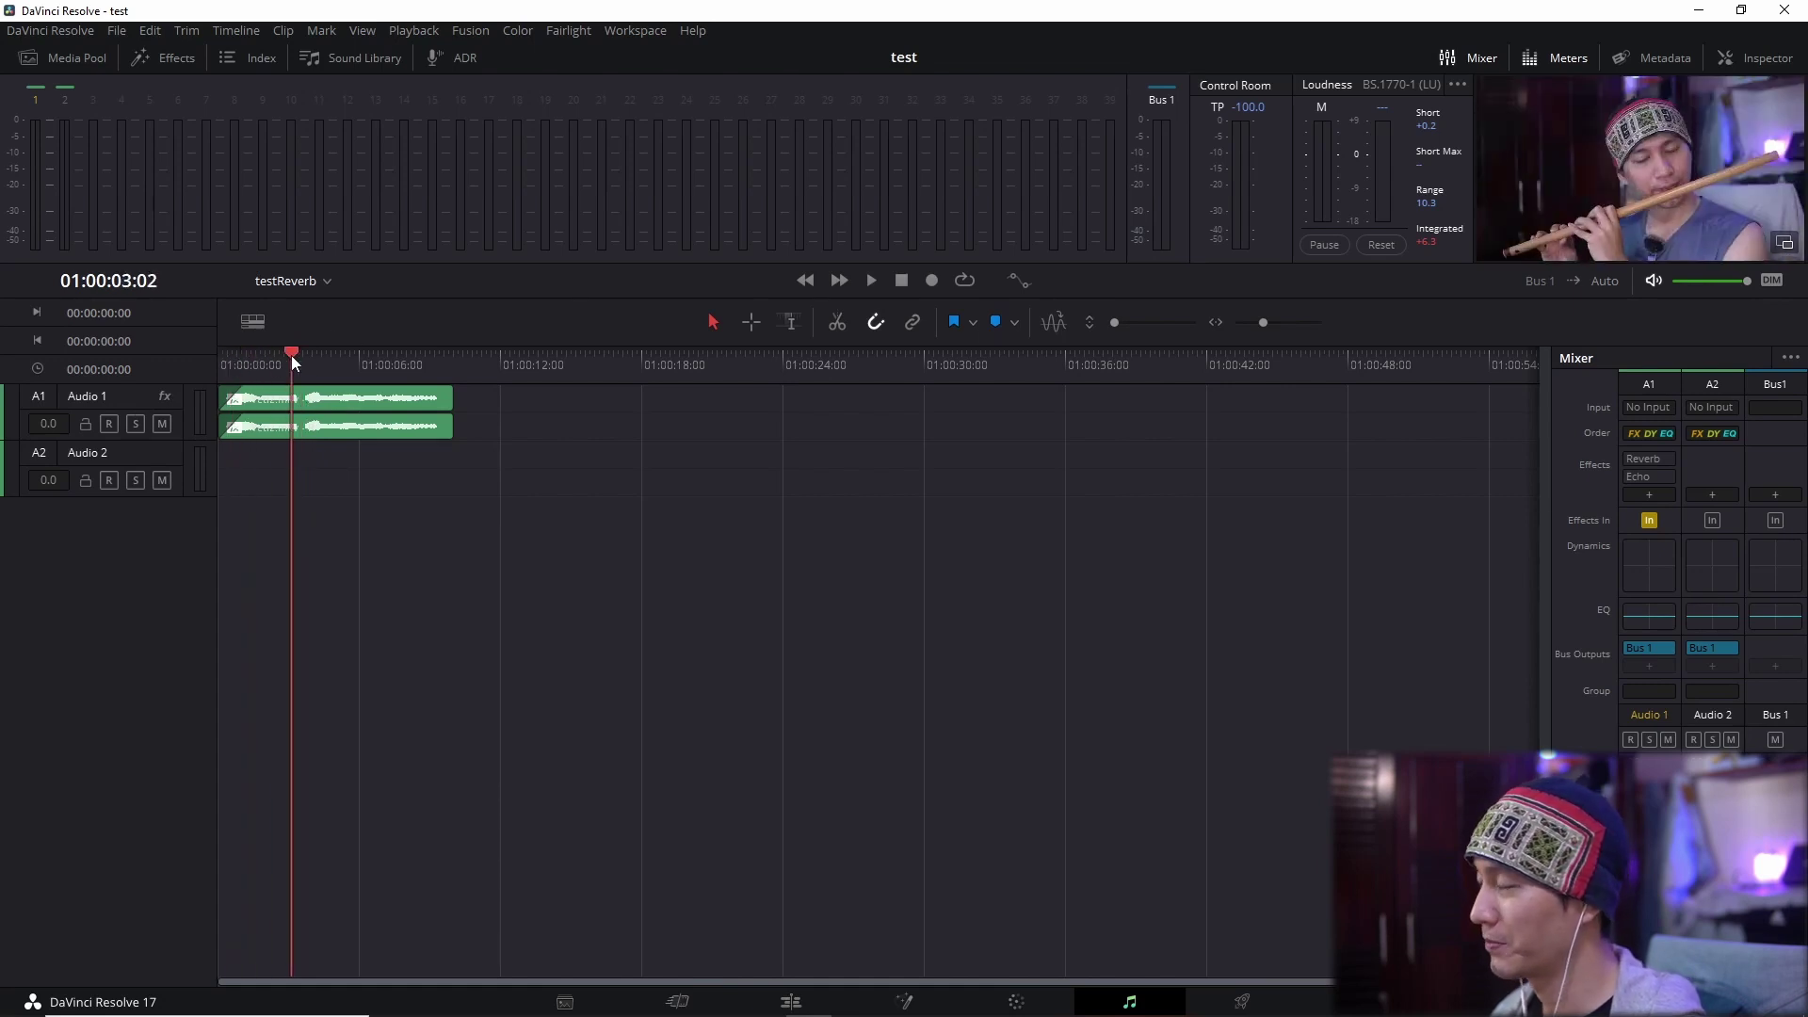
{"action": "right_click", "coordinate": [1671, 457]}
{"action": "left_click", "coordinate": [1686, 477]}
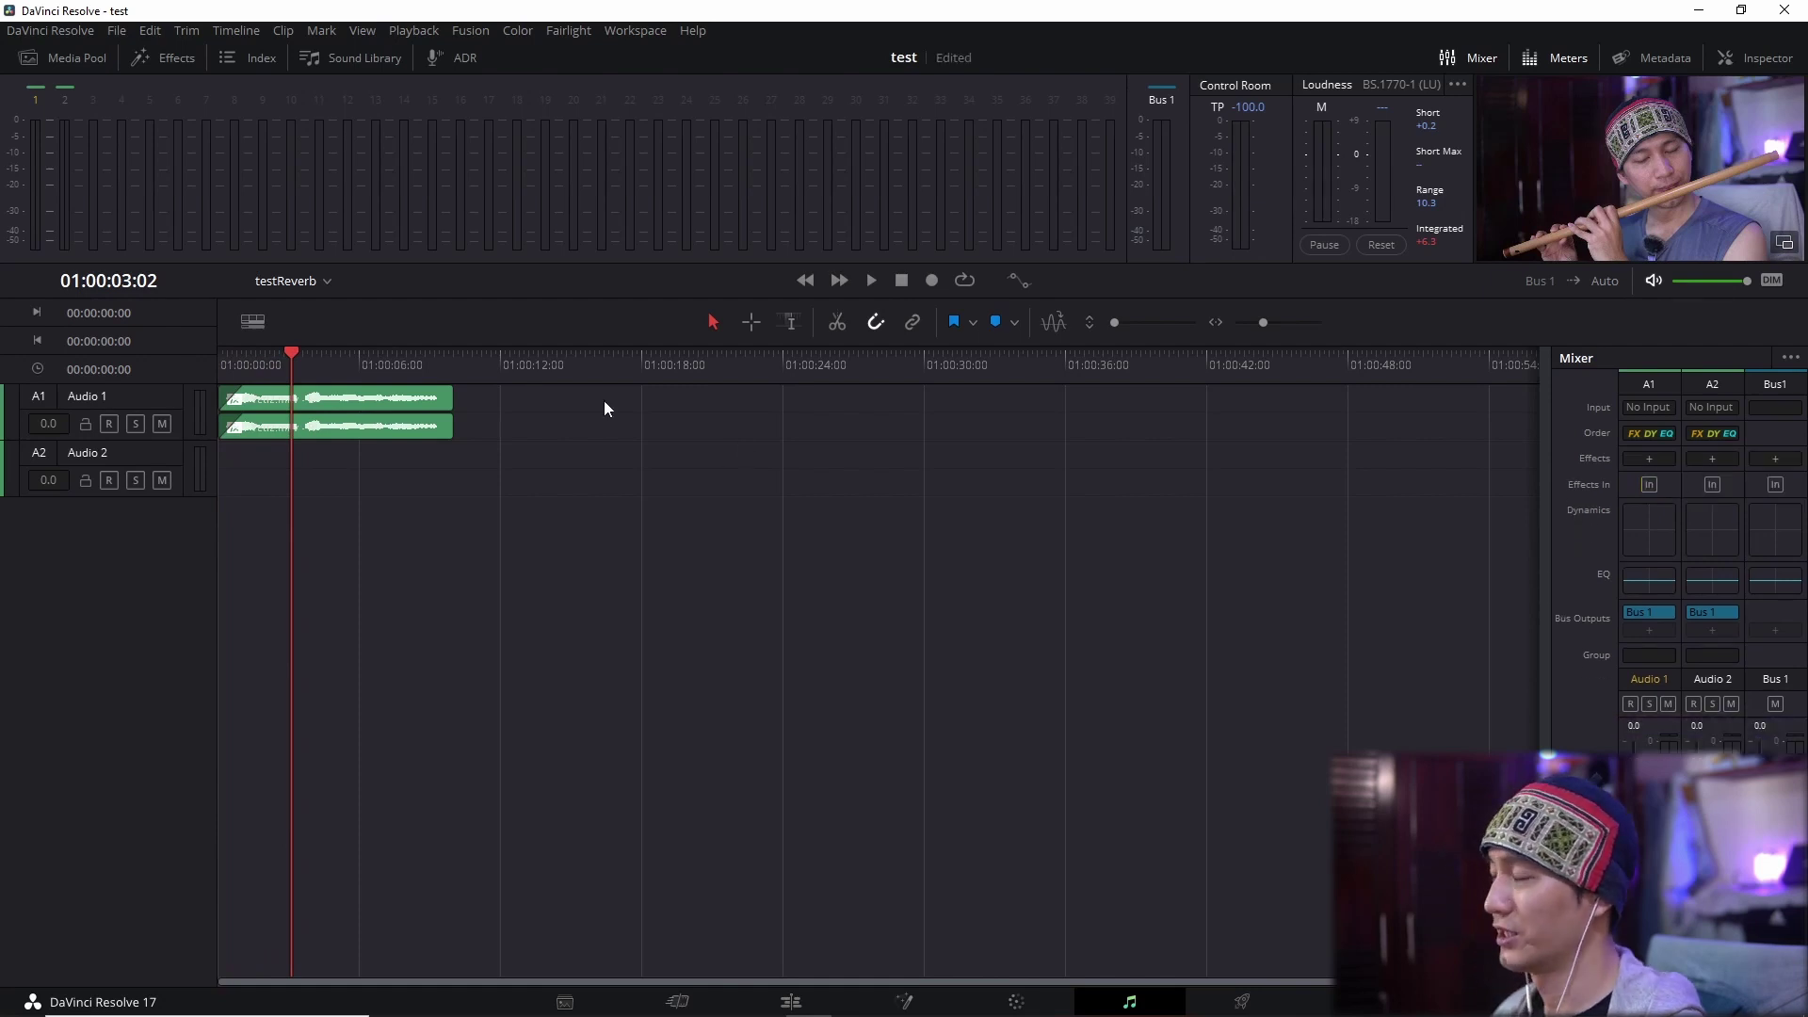
{"action": "key", "text": "ctrl+s"}
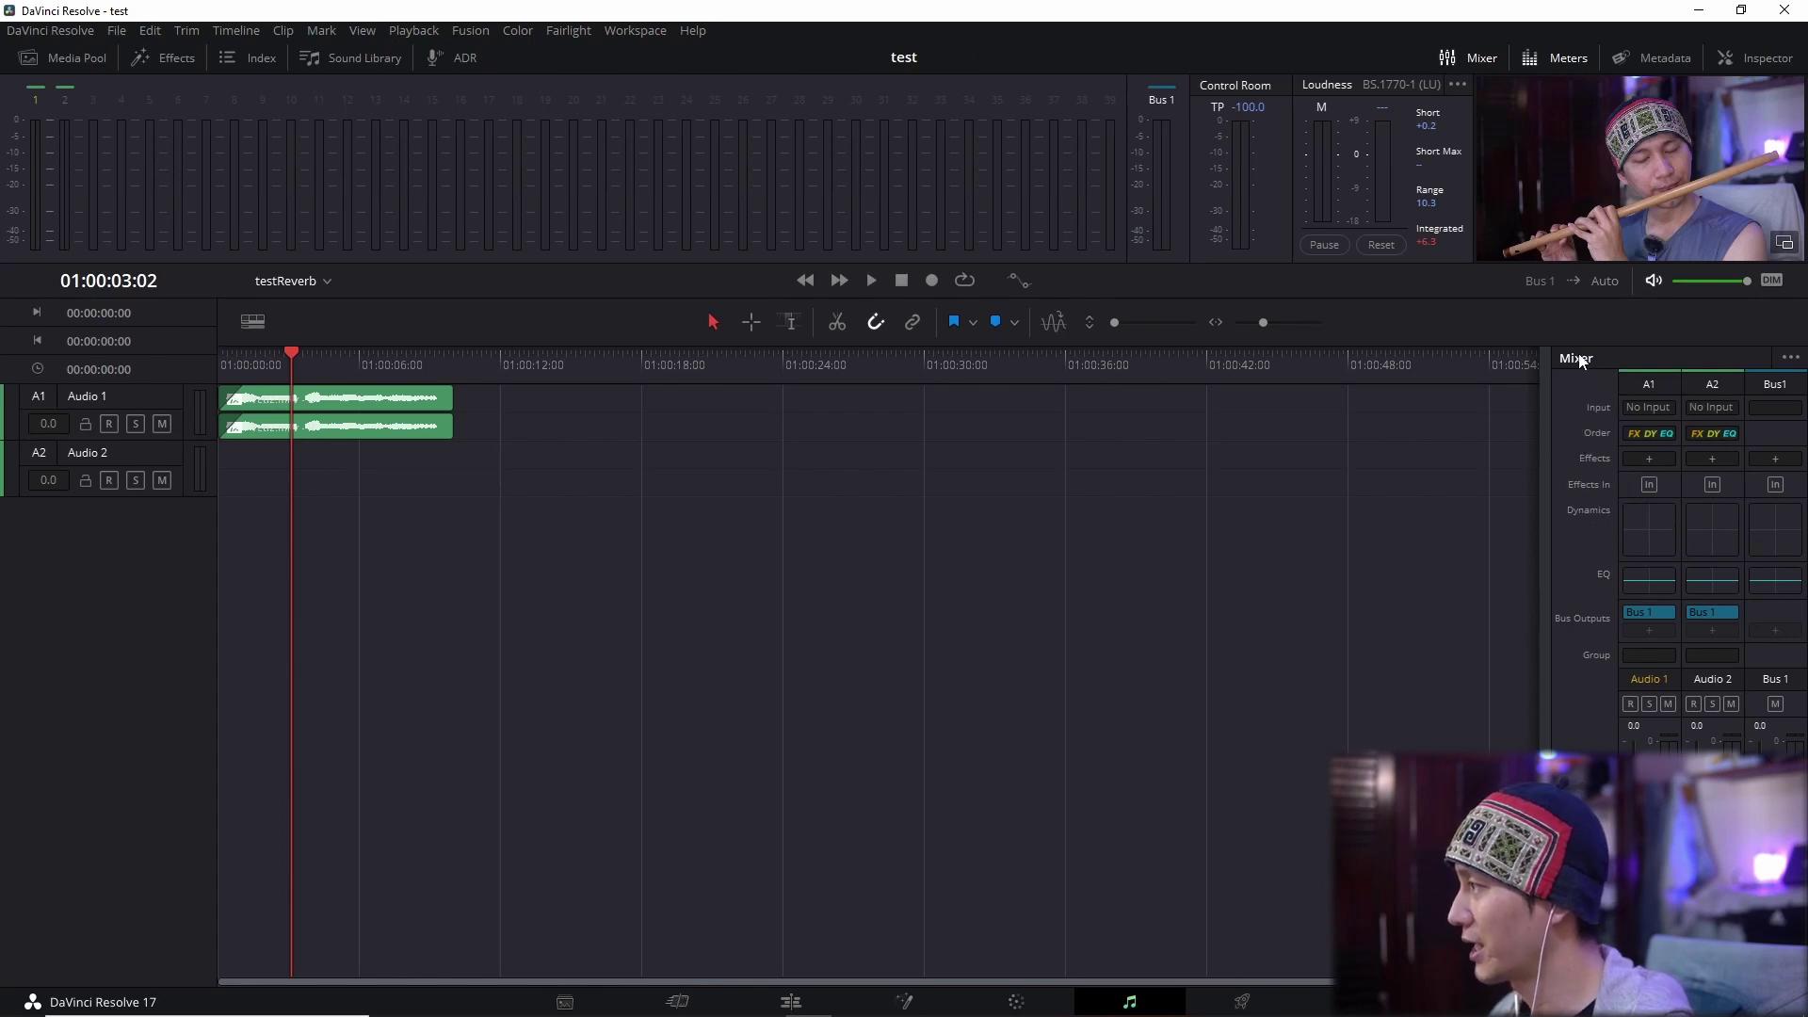
Toggle the mixer, browse Audio 1's effect categories to Reverb without adding it, then go to the Edit page.
{"action": "left_click", "coordinate": [1475, 59]}
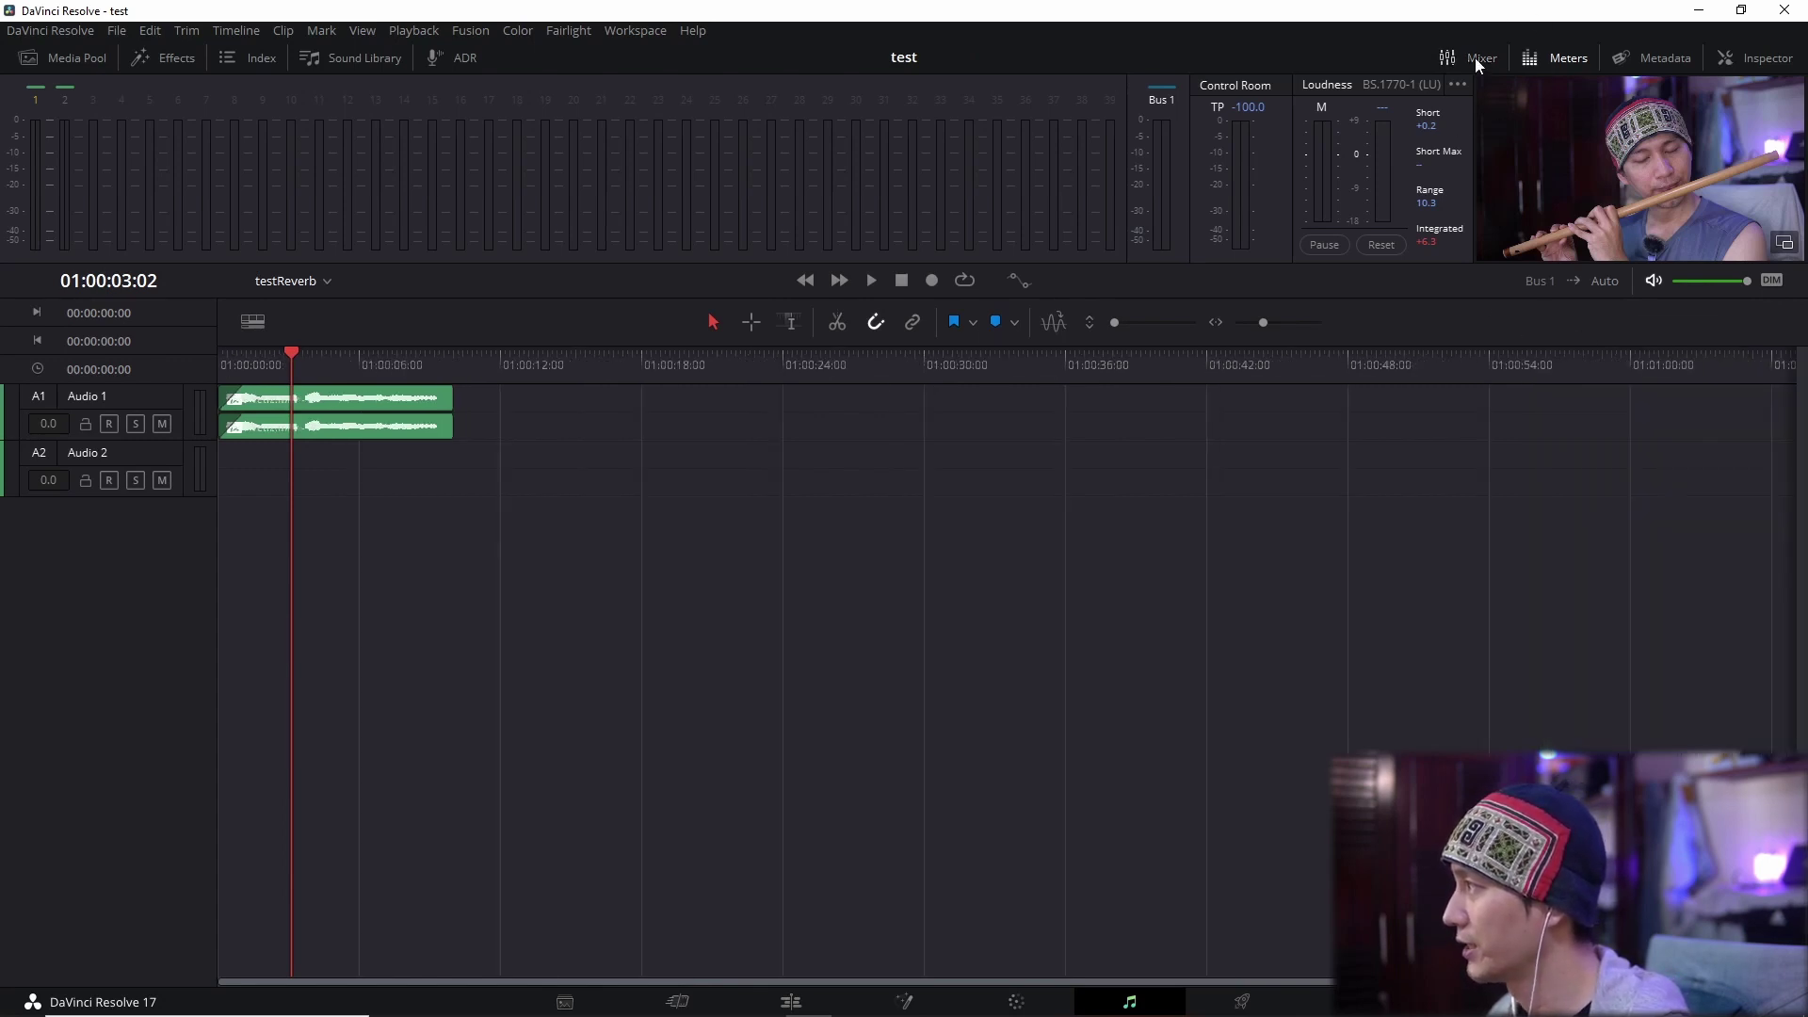
{"action": "left_click", "coordinate": [1475, 58]}
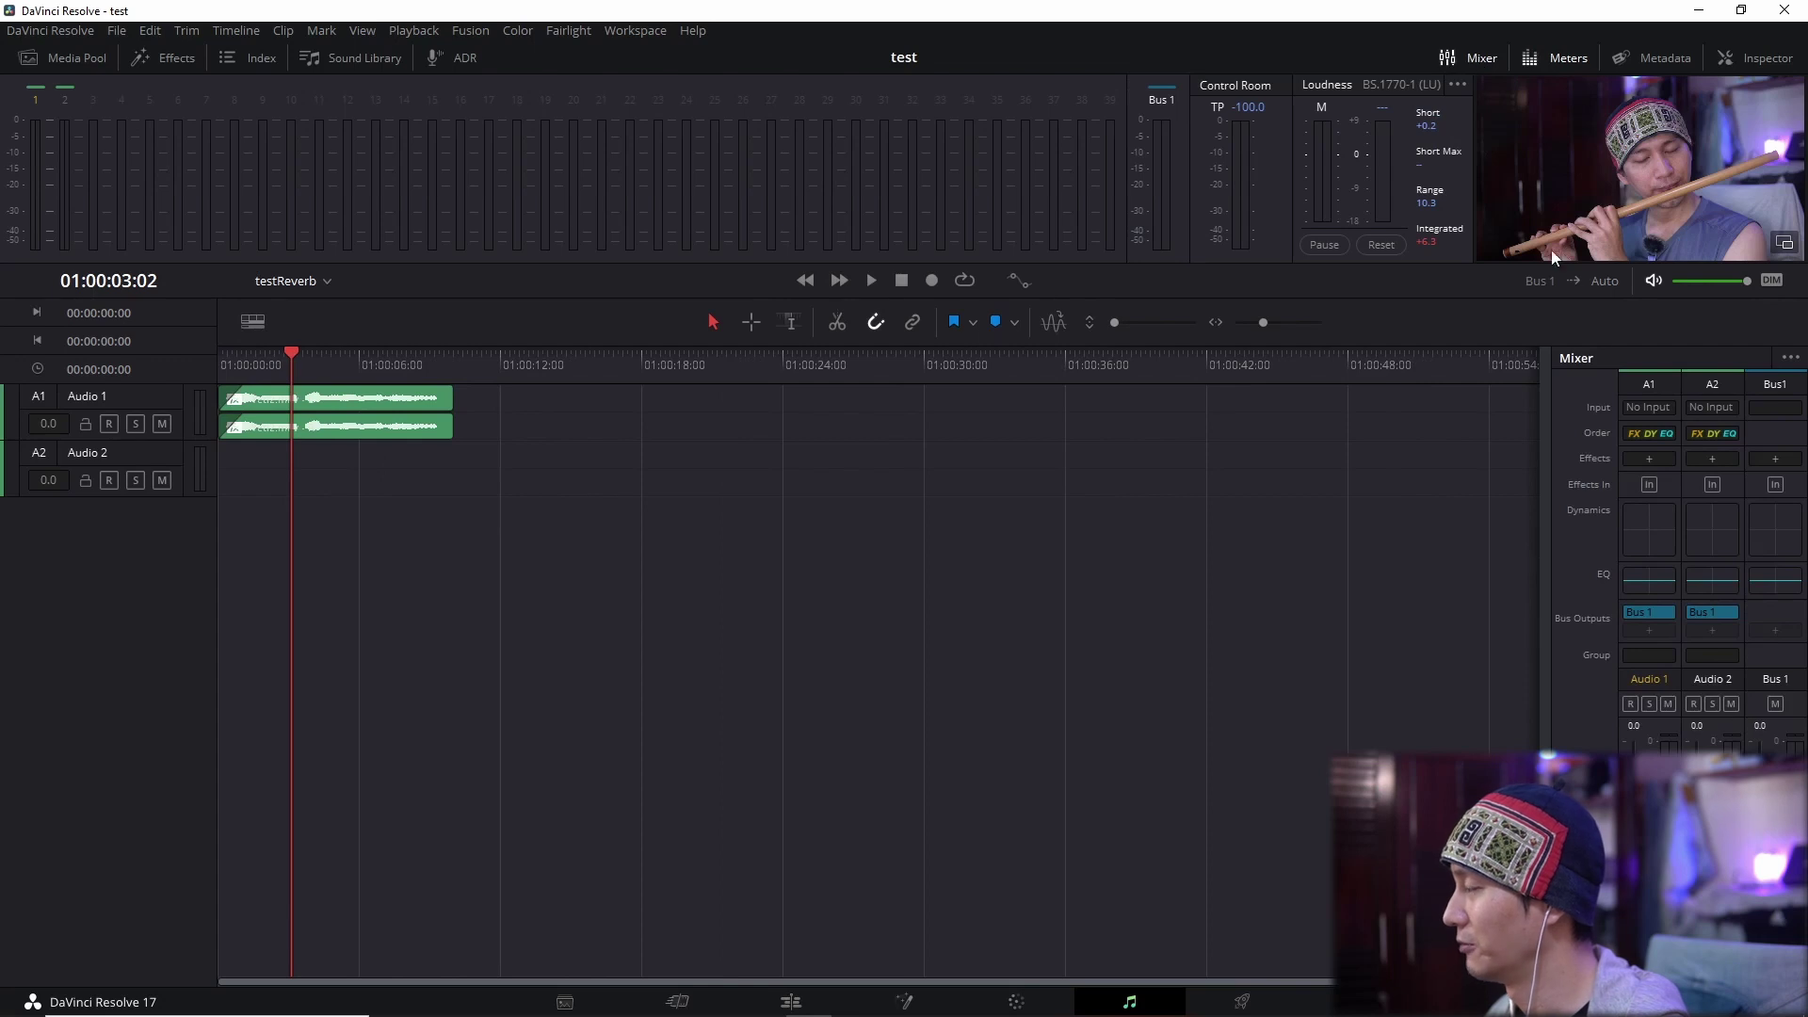
{"action": "left_click", "coordinate": [1648, 460]}
{"action": "mouse_move", "coordinate": [1745, 649]}
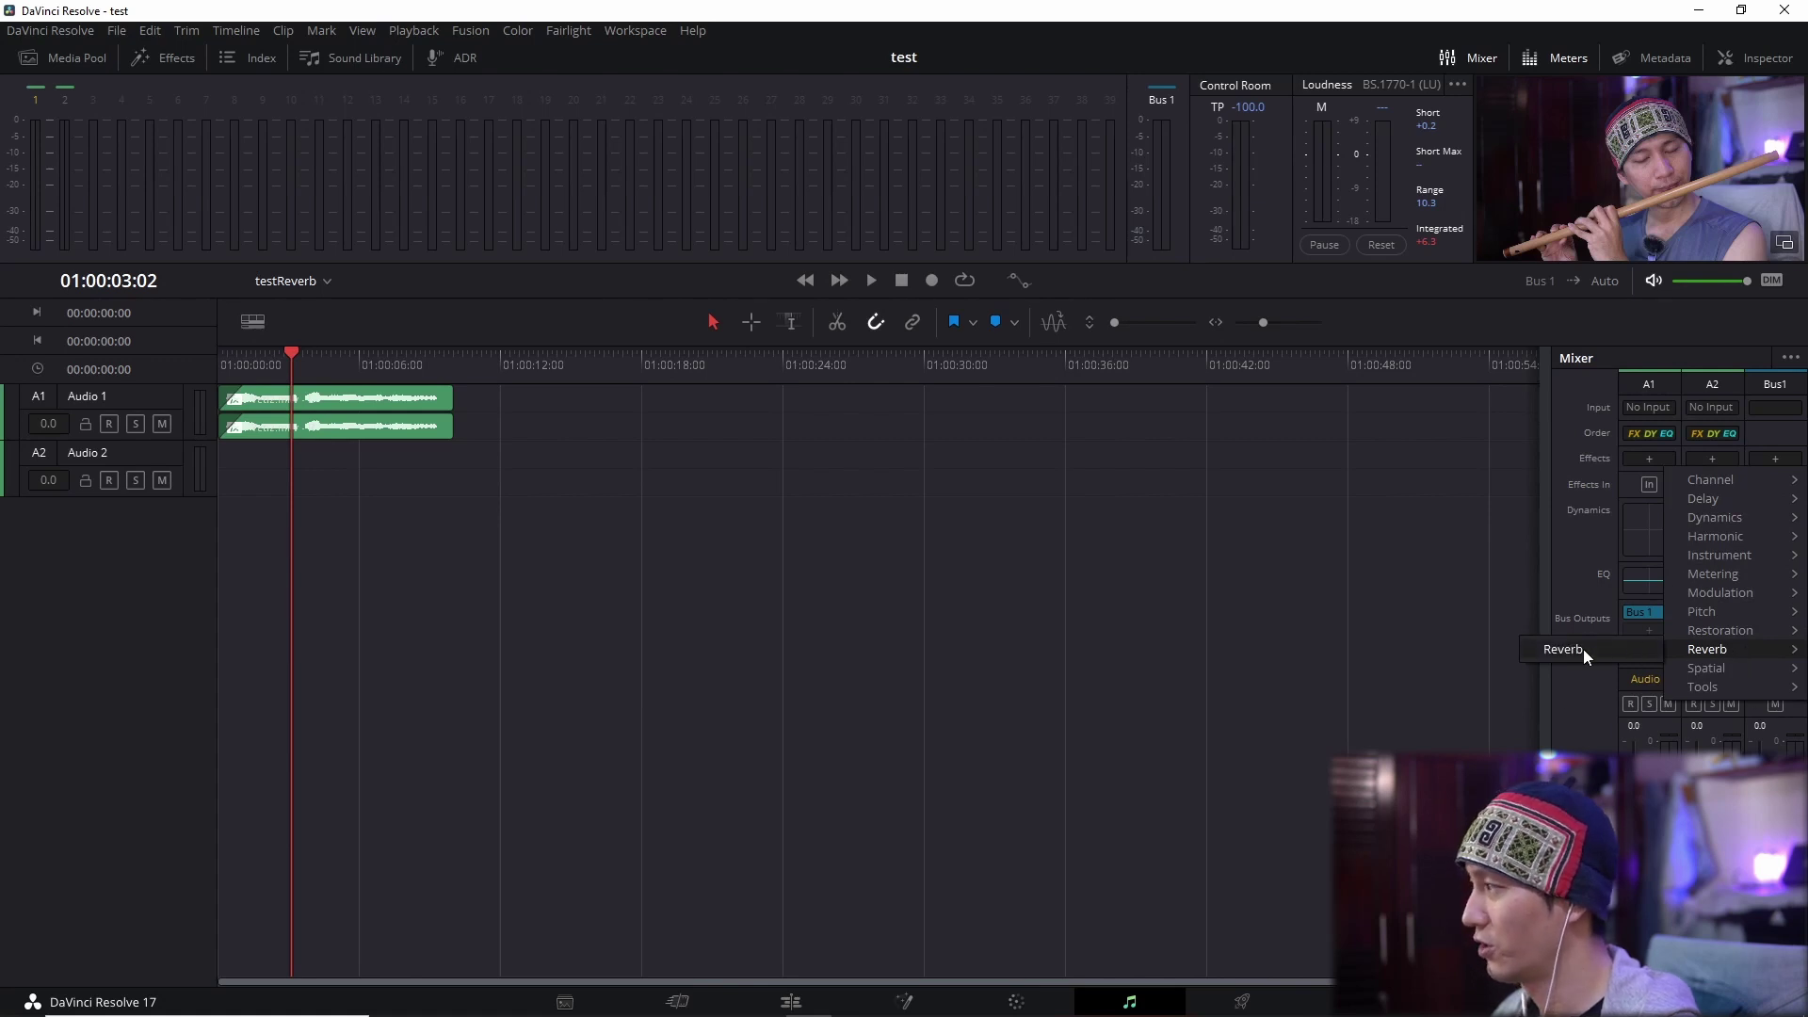
{"action": "left_click", "coordinate": [1642, 391]}
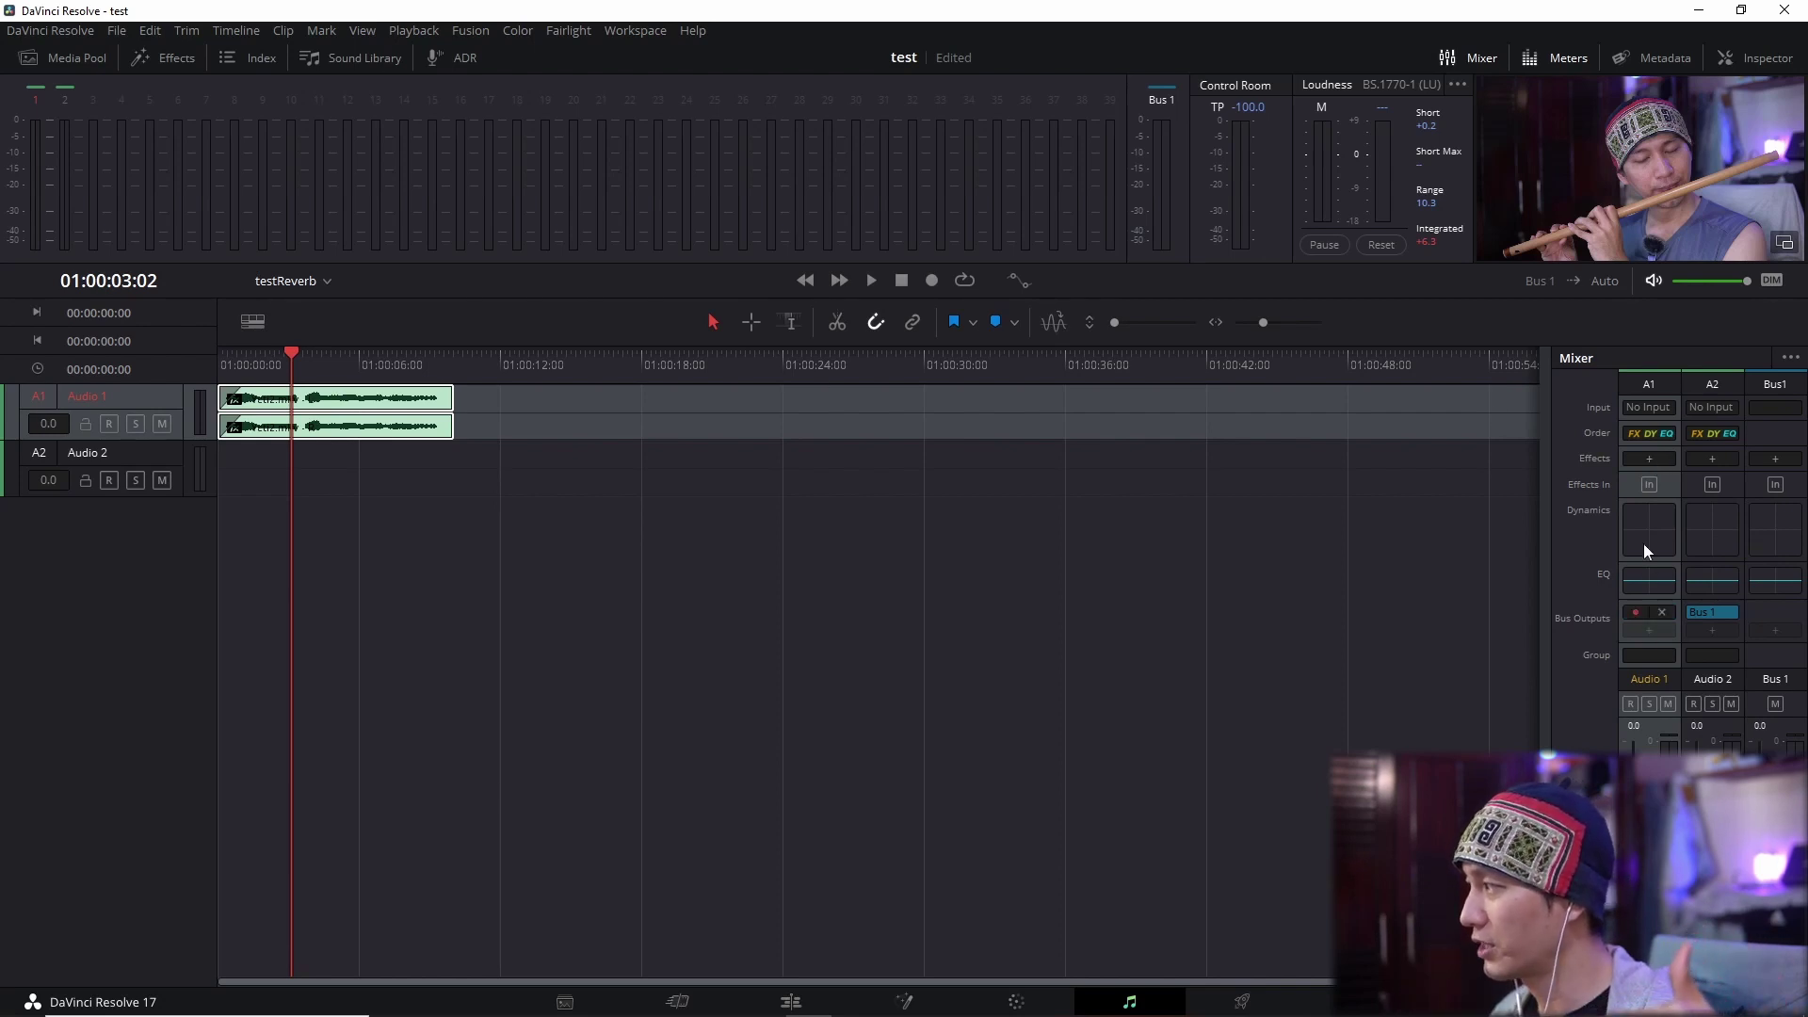
{"action": "left_click", "coordinate": [780, 998]}
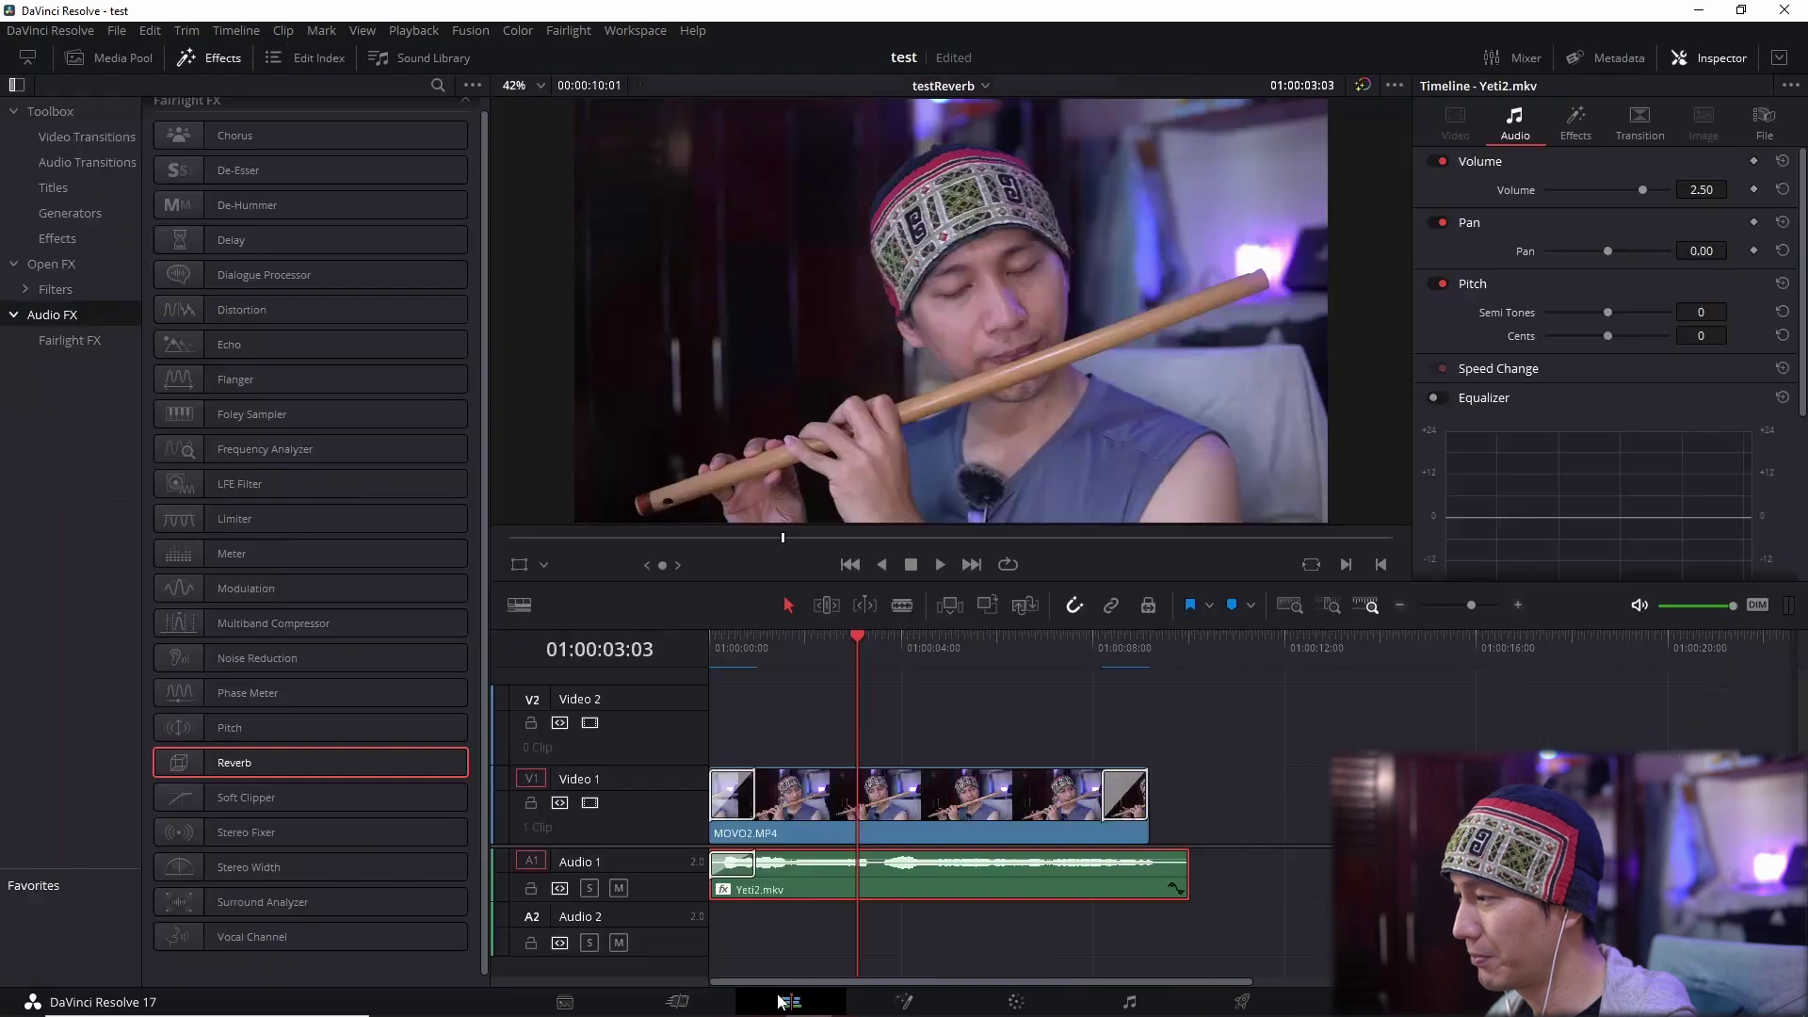
Drag Reverb from Fairlight FX onto the Audio 1 Yeti2.mkv clip, then return to the Fairlight page.
{"action": "left_click", "coordinate": [794, 996]}
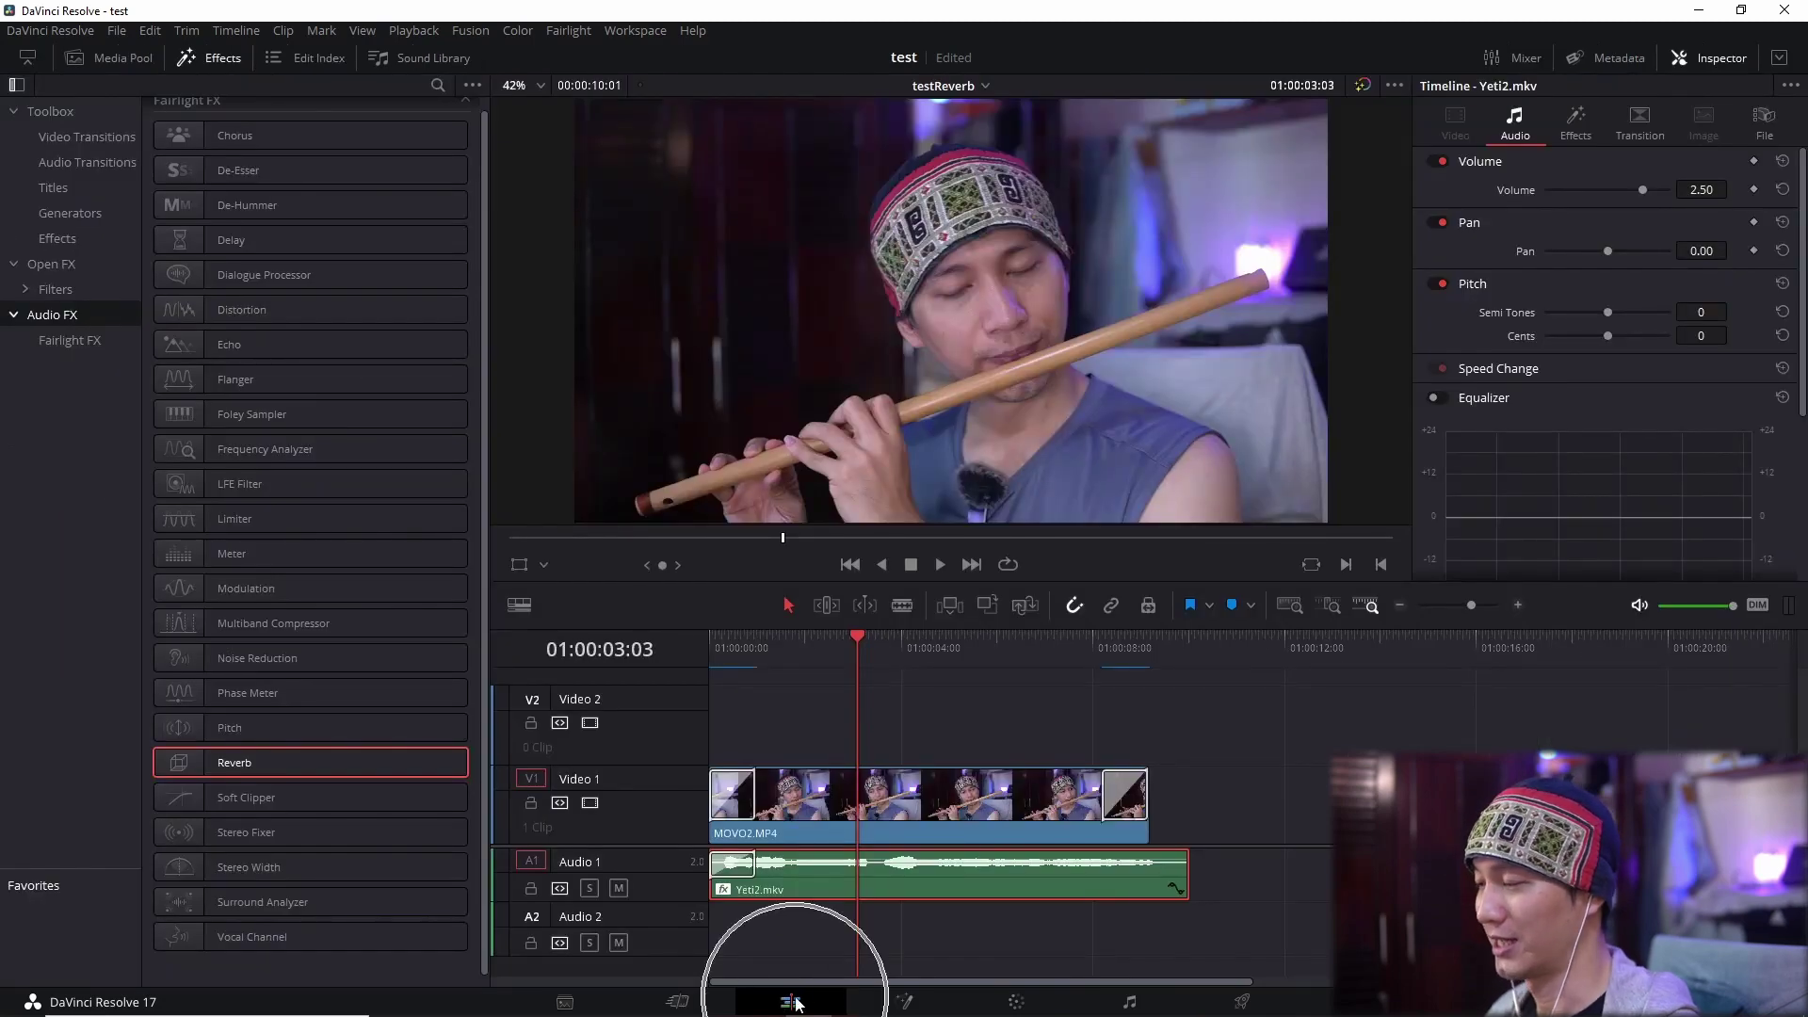
{"action": "left_click_drag", "start_coordinate": [301, 763], "coordinate": [934, 864]}
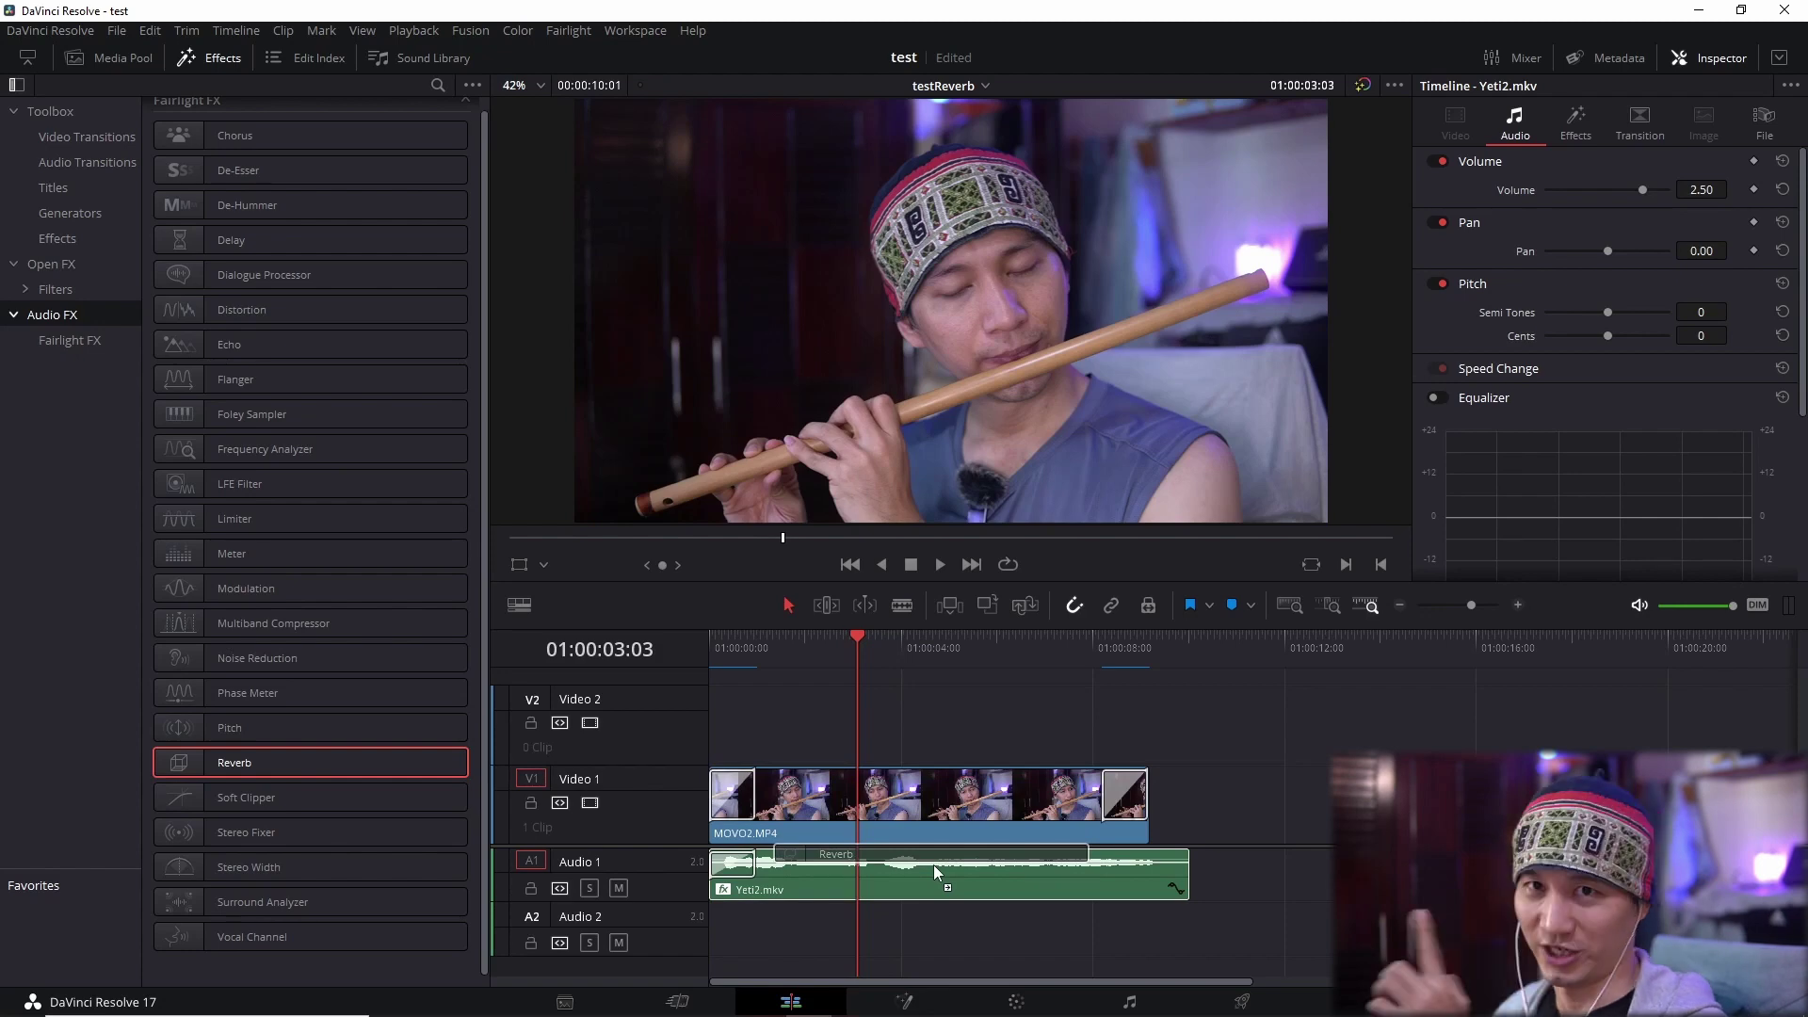
{"action": "left_click_drag", "start_coordinate": [934, 864], "coordinate": [291, 759]}
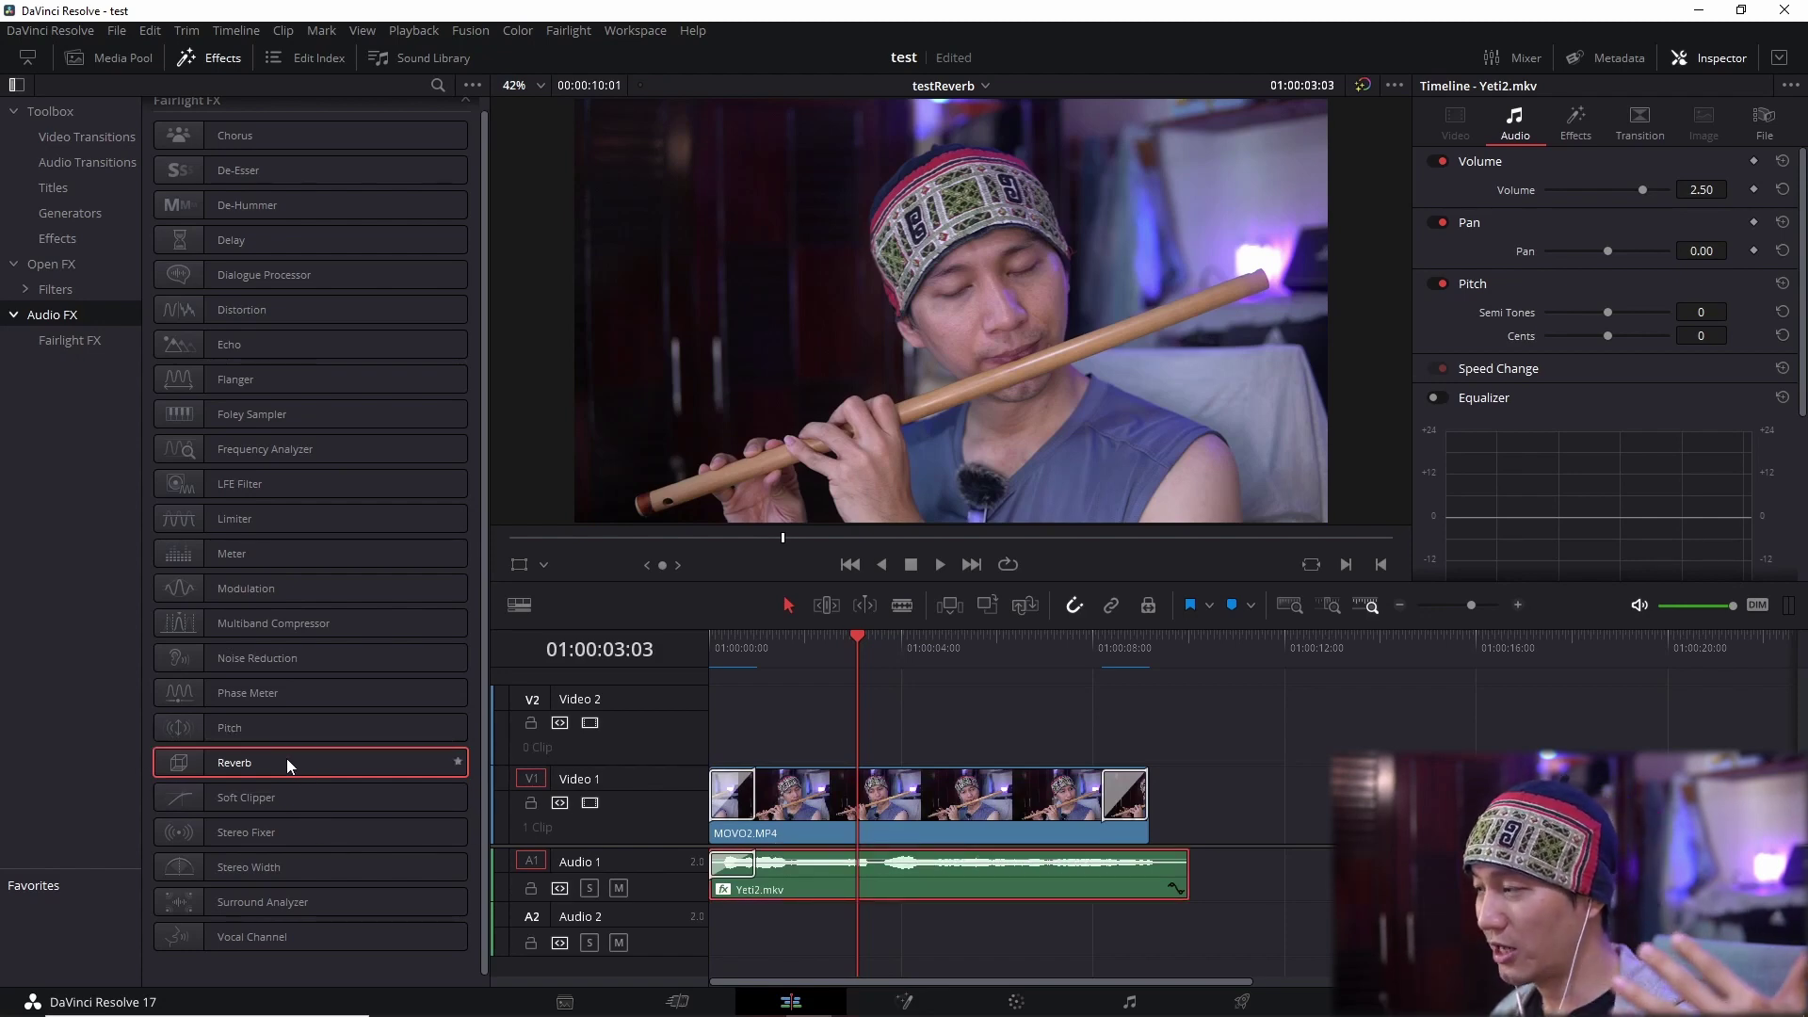
{"action": "mouse_move", "coordinate": [287, 760]}
{"action": "left_mouse_down"}
{"action": "mouse_move", "coordinate": [997, 888]}
{"action": "mouse_move", "coordinate": [291, 773]}
{"action": "left_mouse_up"}
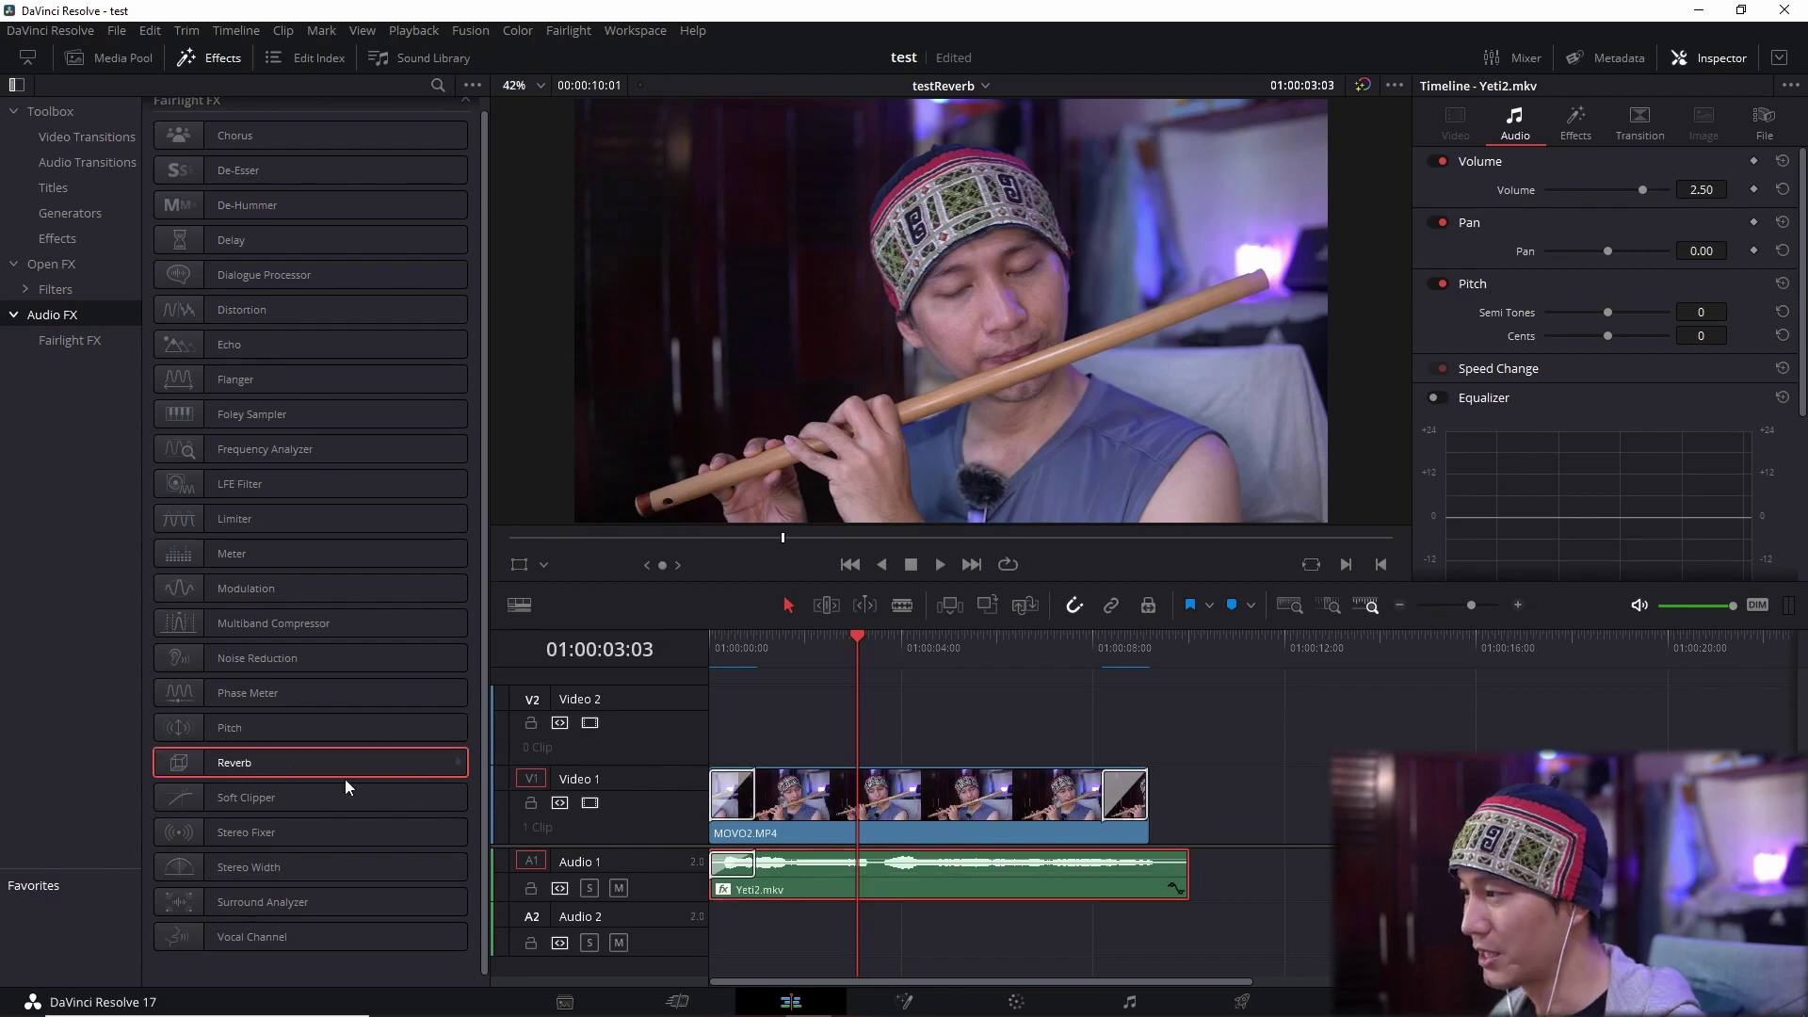
{"action": "left_click", "coordinate": [789, 996]}
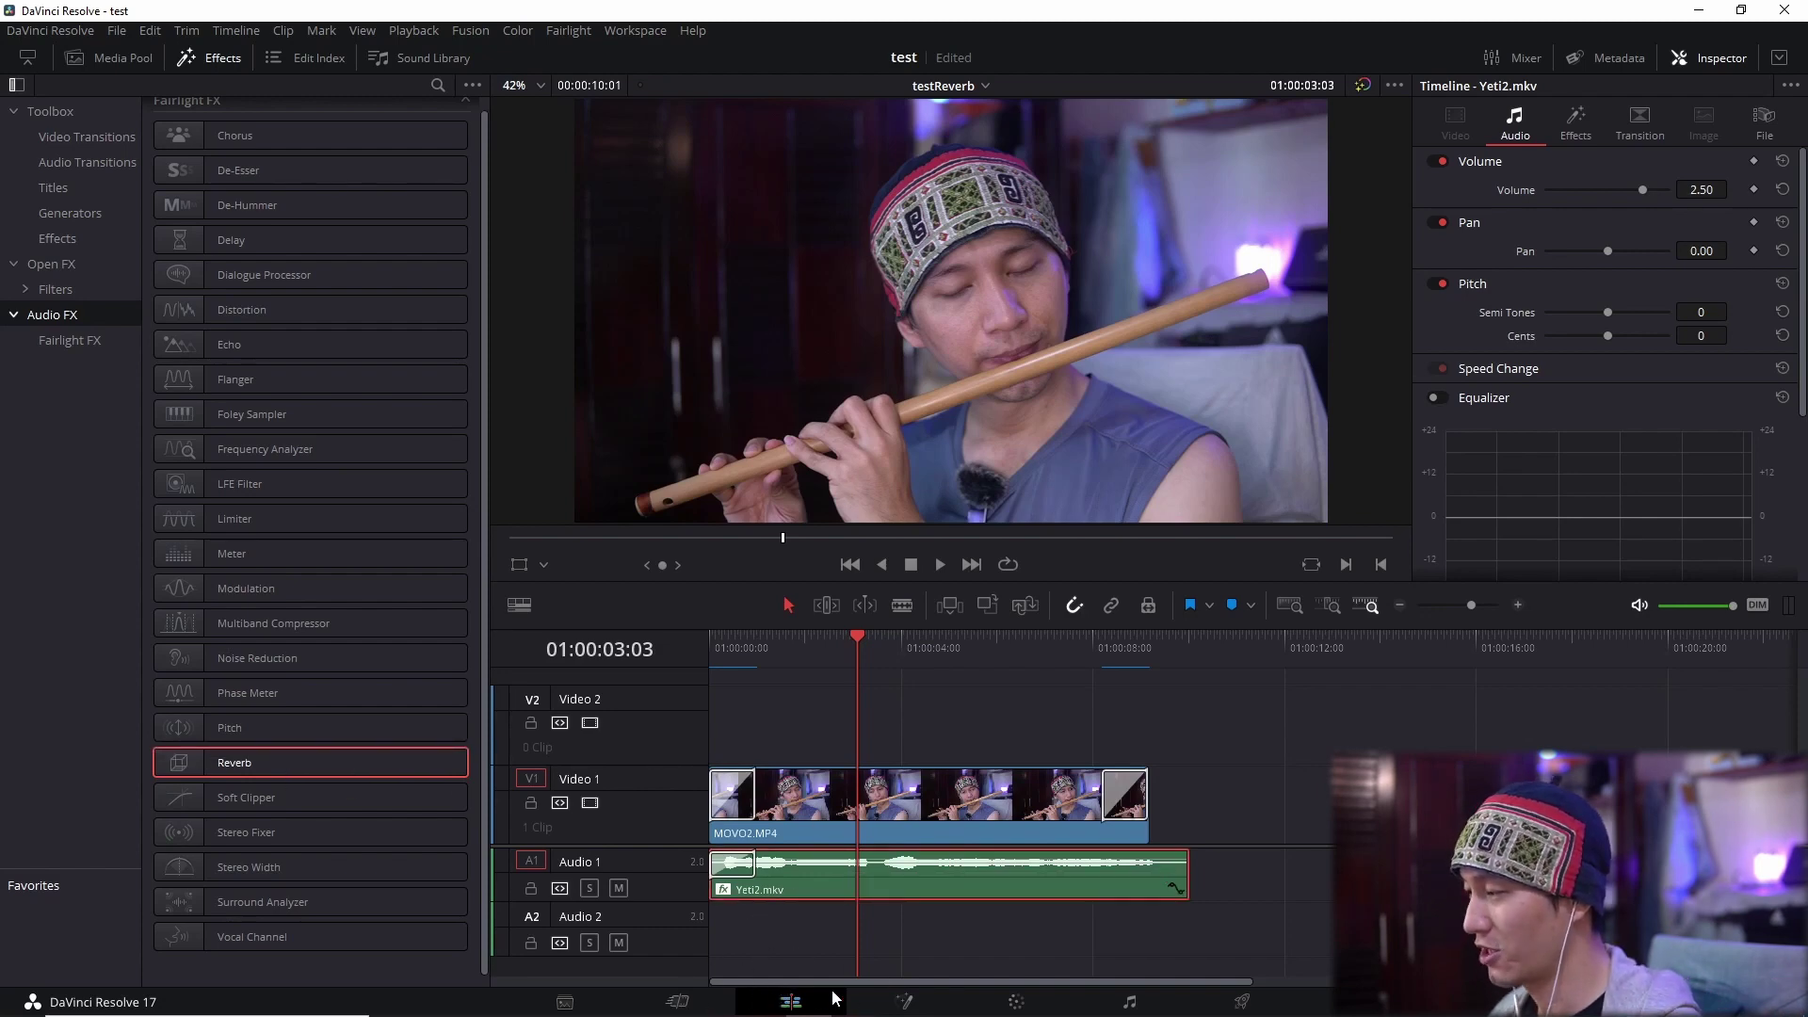
{"action": "left_click", "coordinate": [1130, 1001]}
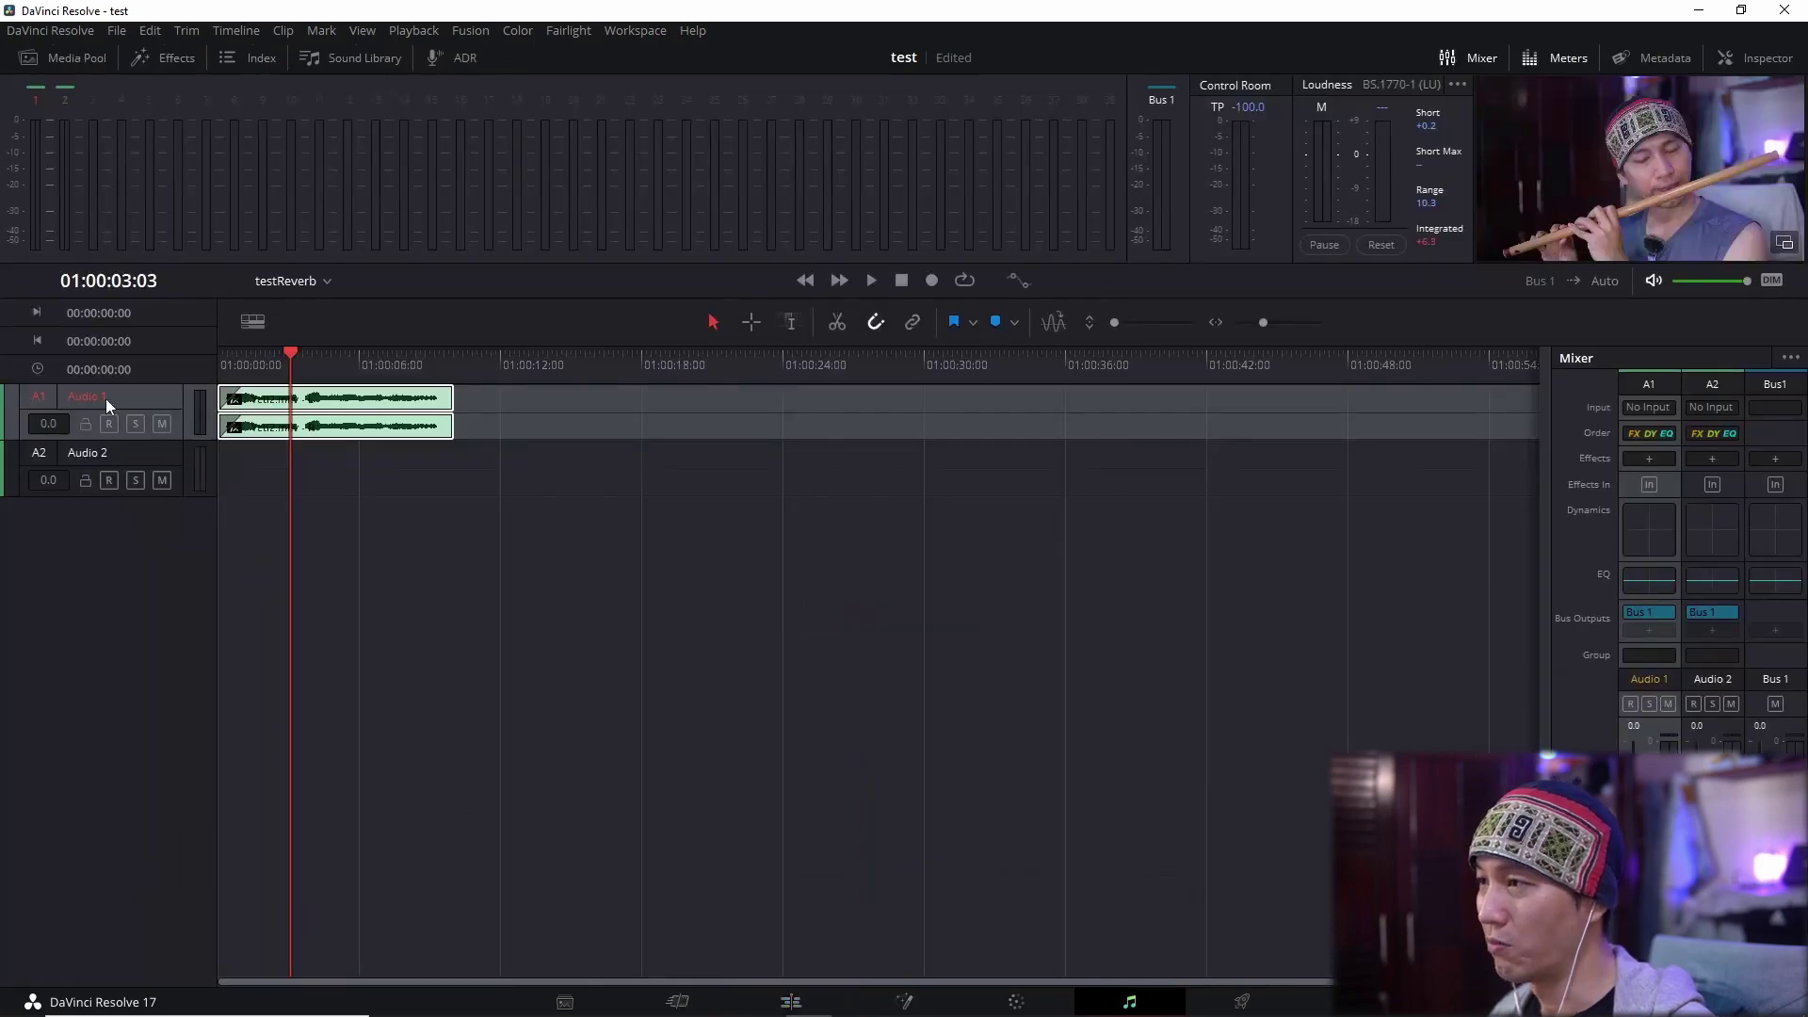
{"action": "left_click", "coordinate": [533, 416]}
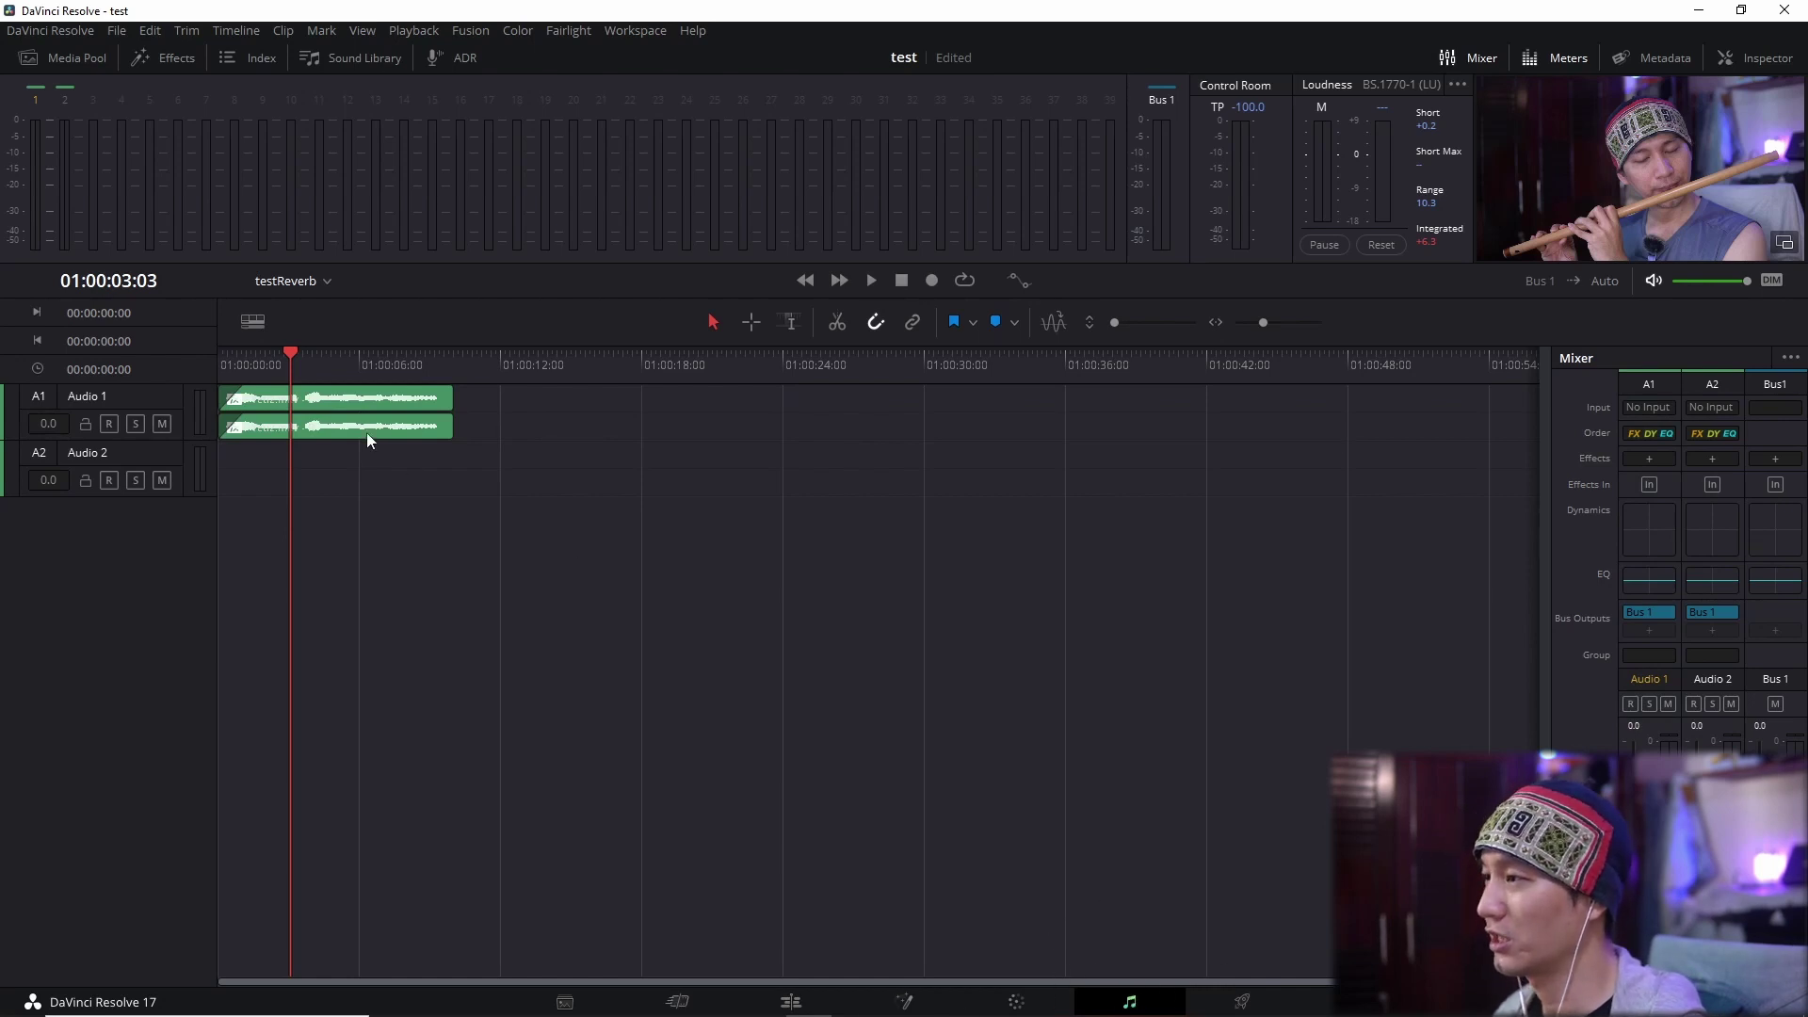
Add Reverb to the Audio 1 track's effects and move its settings window lower right.
{"action": "left_click", "coordinate": [1646, 456]}
{"action": "mouse_move", "coordinate": [1728, 651]}
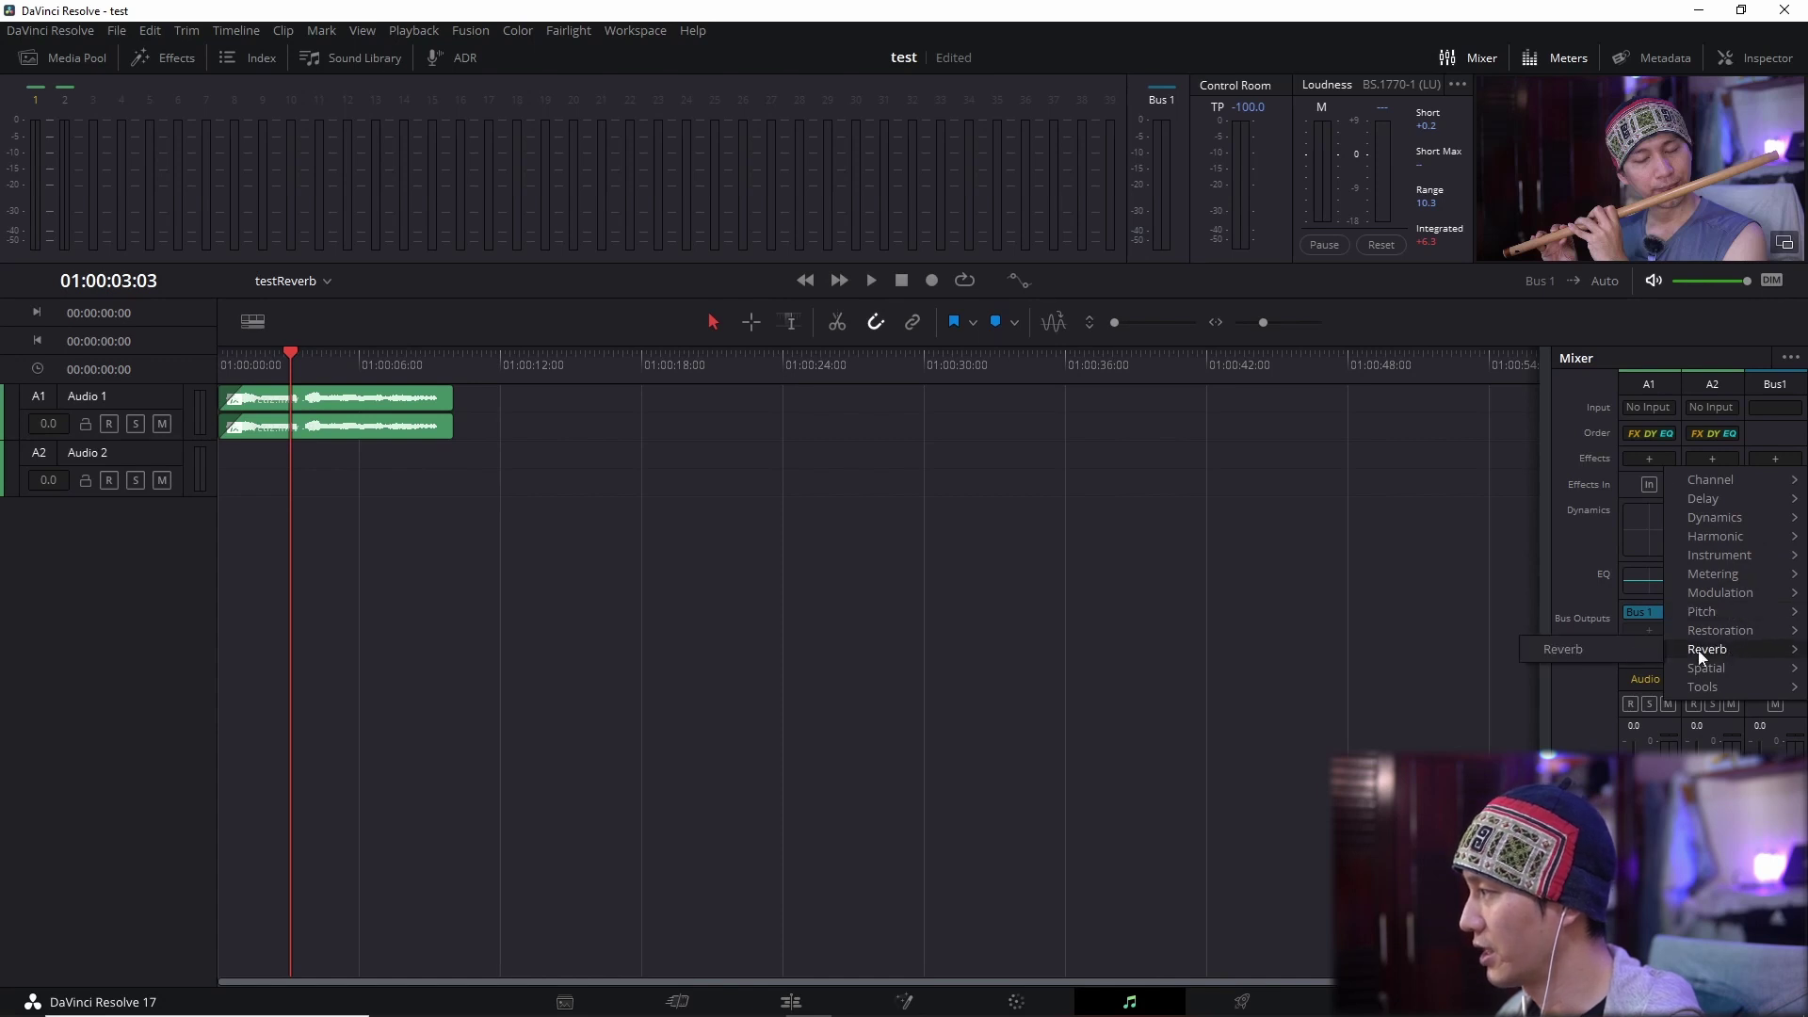
{"action": "left_click", "coordinate": [1574, 650]}
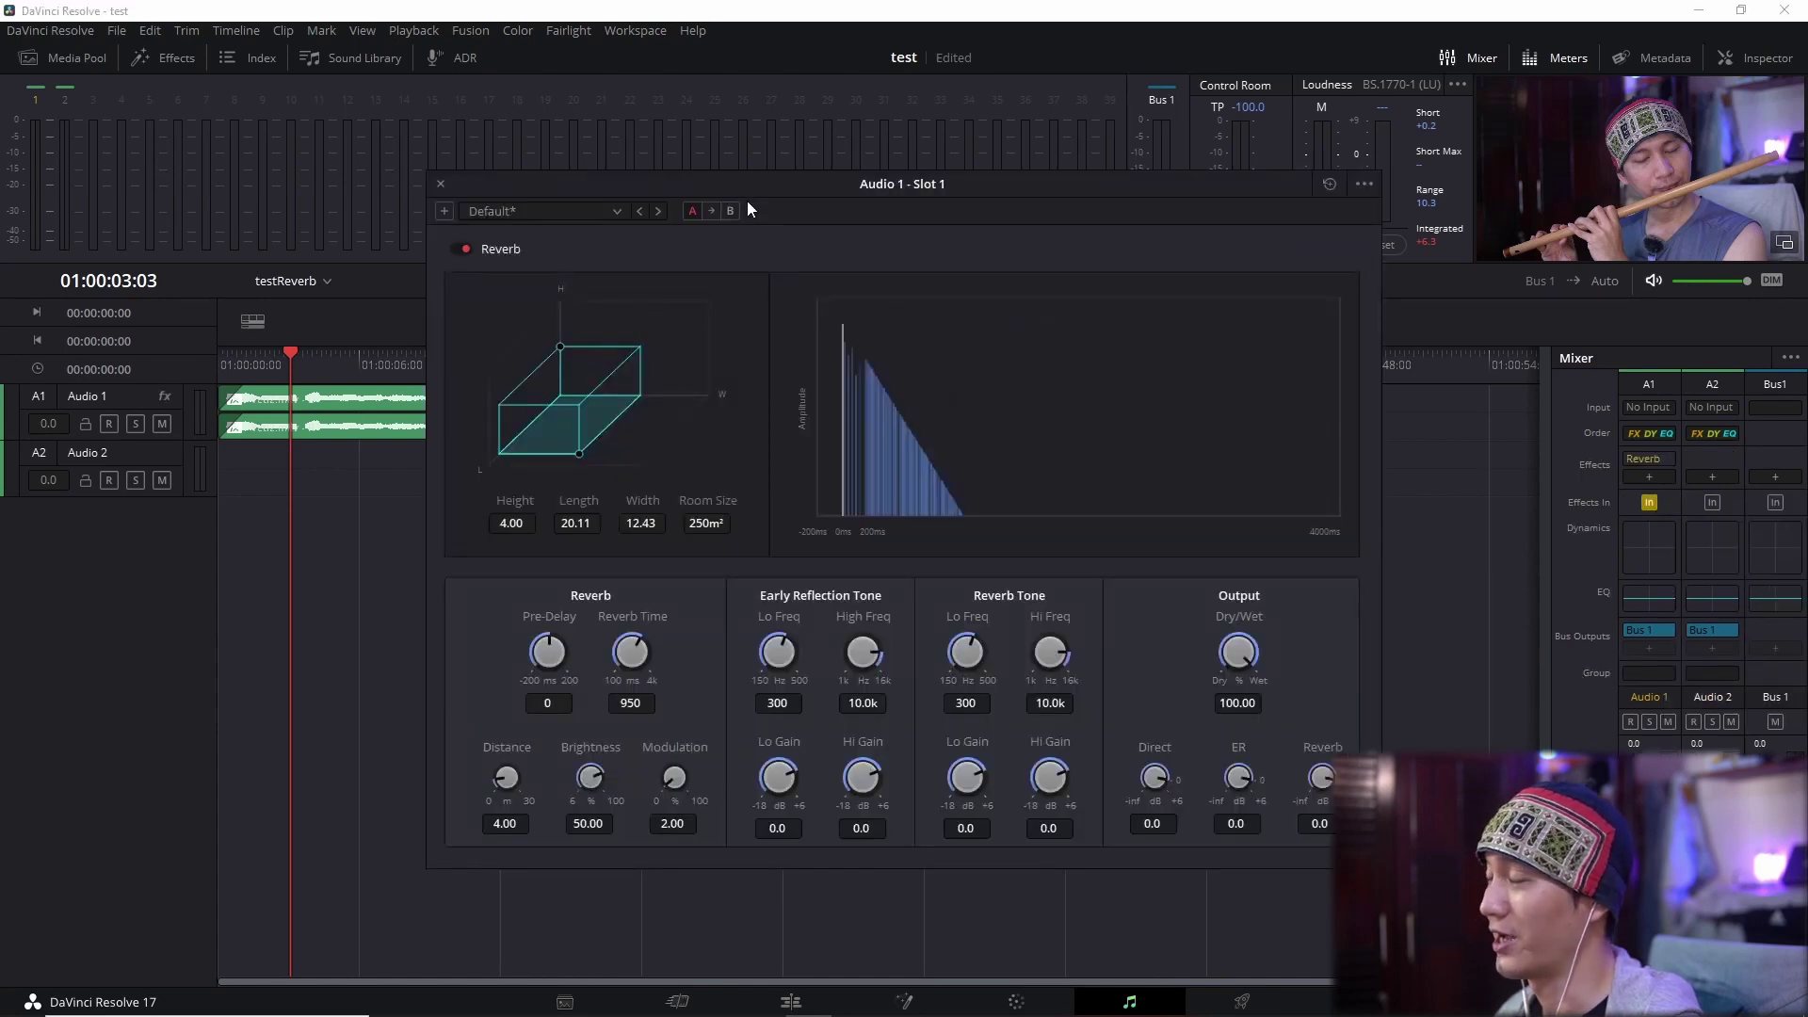
{"action": "left_click_drag", "start_coordinate": [748, 185], "coordinate": [997, 253]}
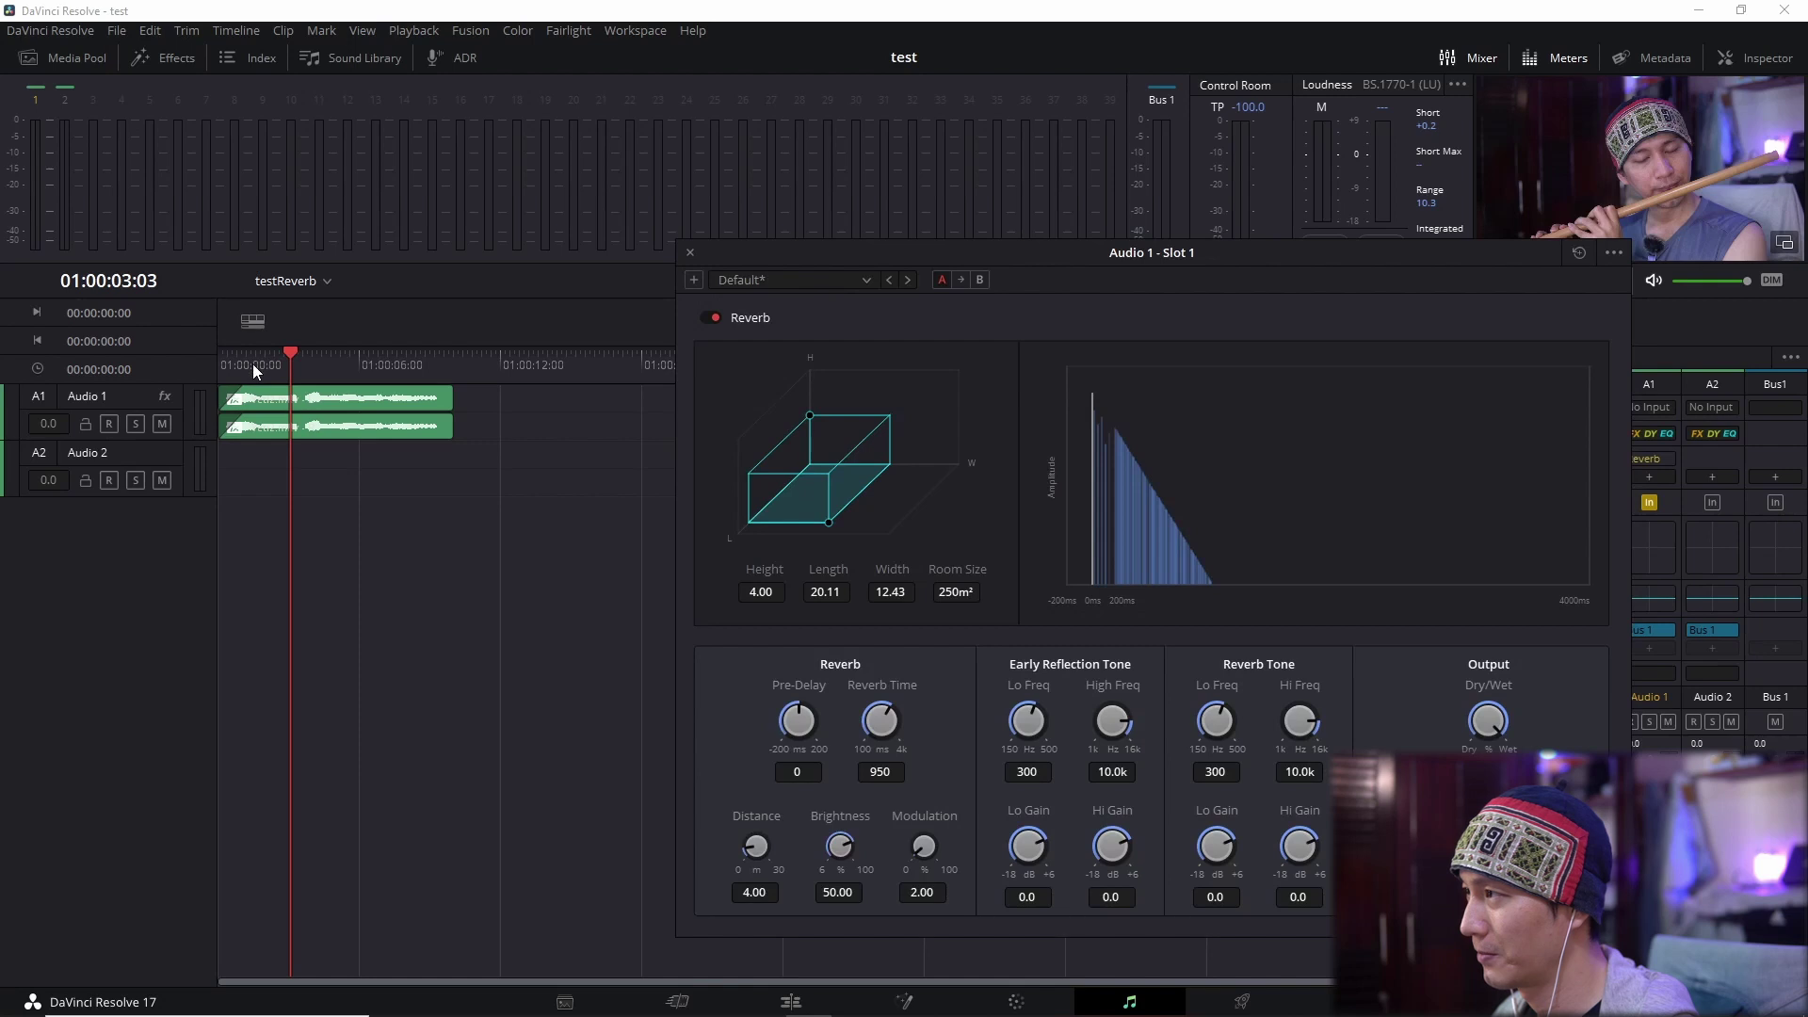
Play the flute clip from near the start with the default 950 ms reverb, stopping at 01:00:02:16.
{"action": "left_click", "coordinate": [255, 367]}
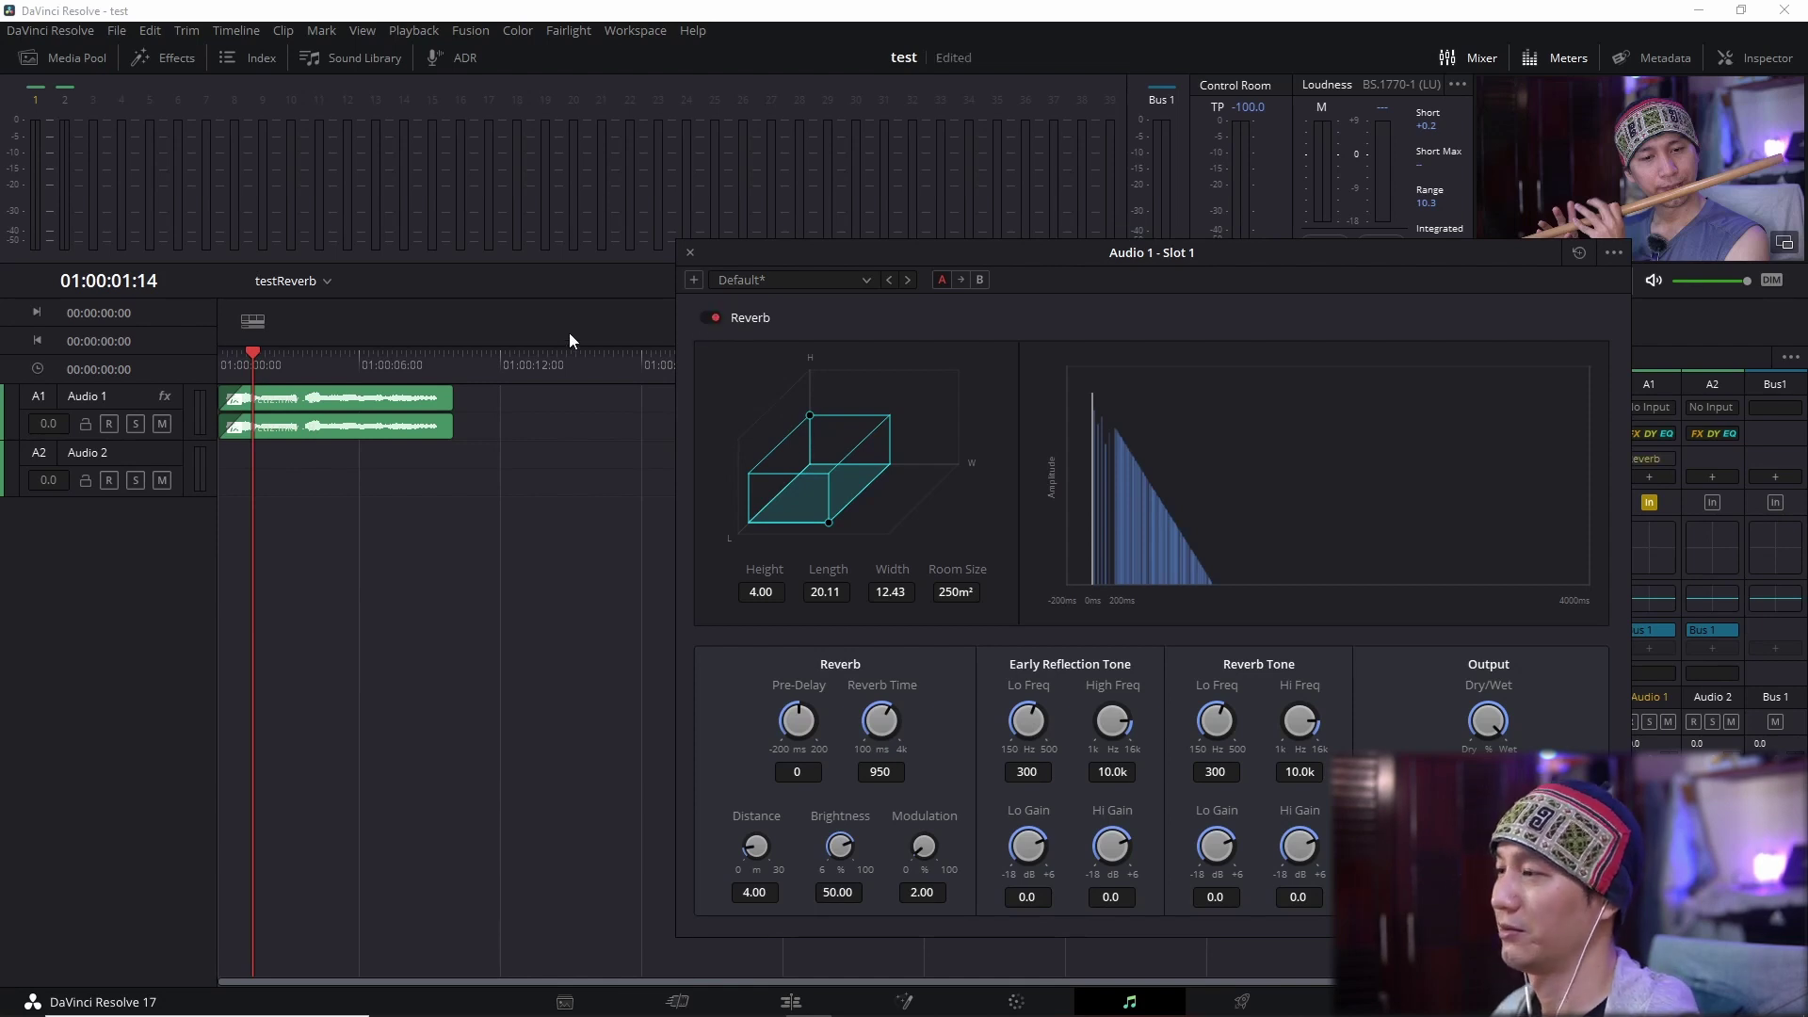
{"action": "key", "text": "space"}
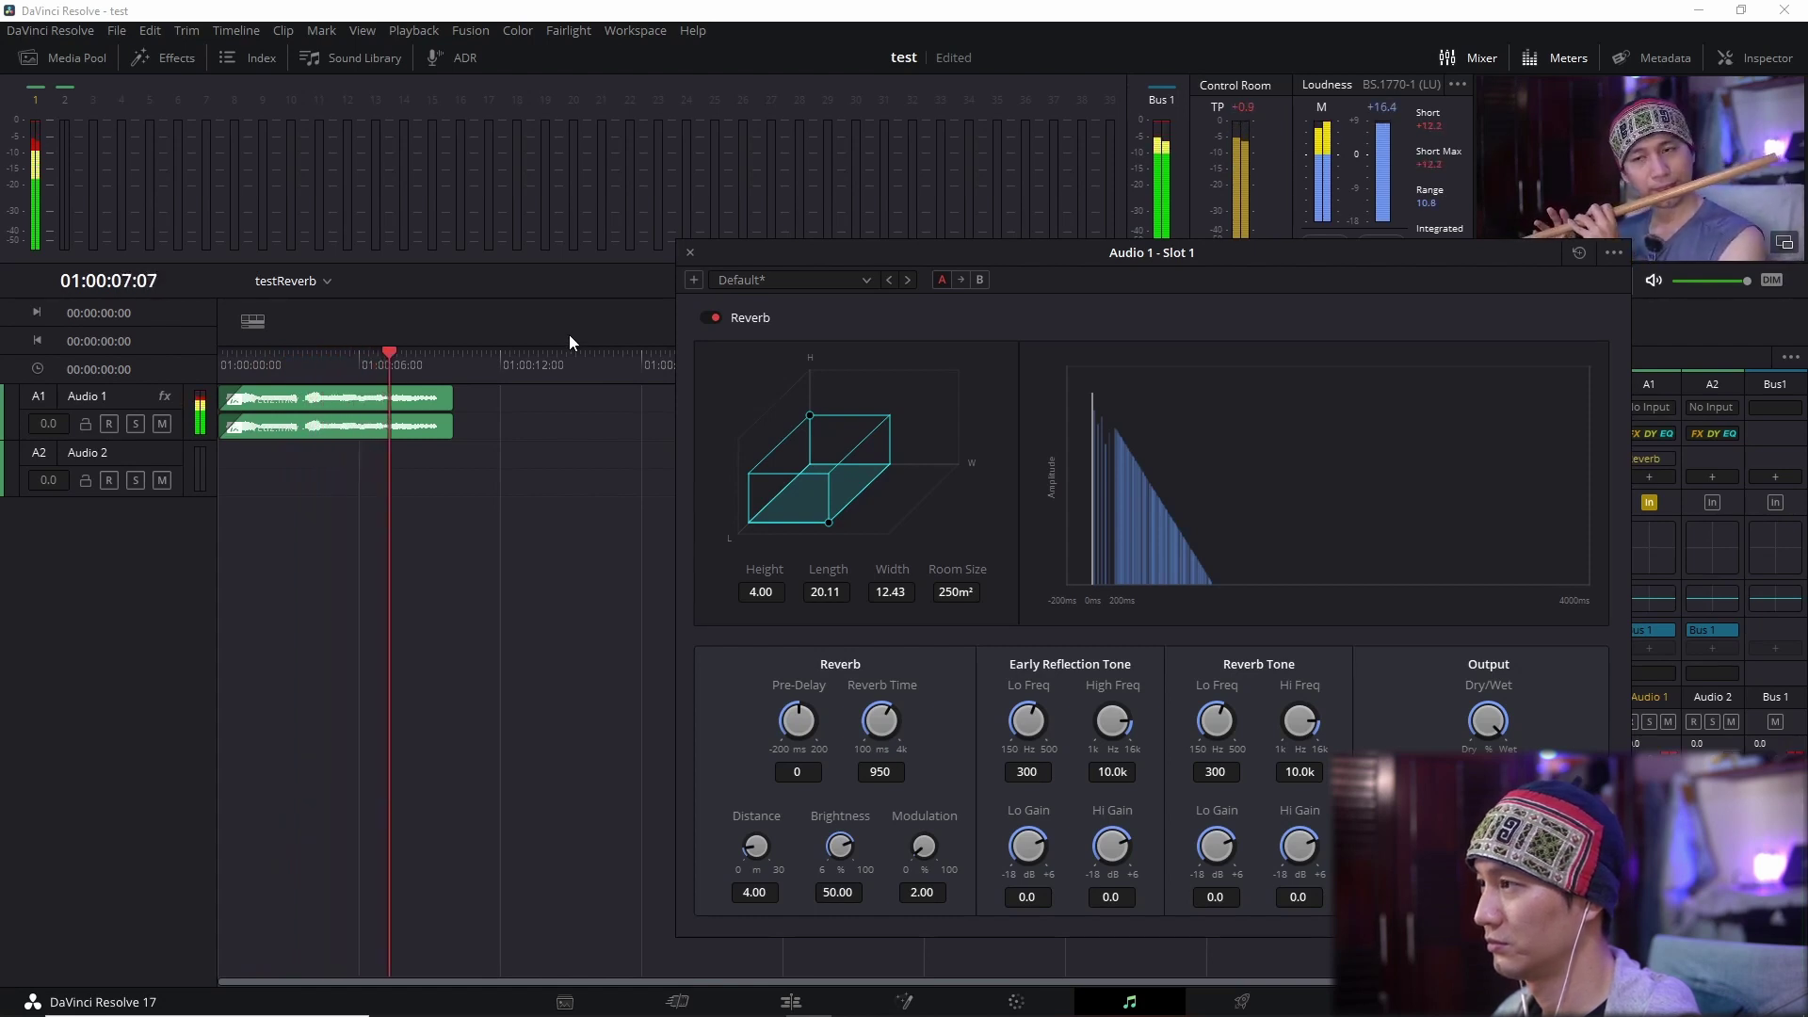
{"action": "left_click", "coordinate": [278, 354]}
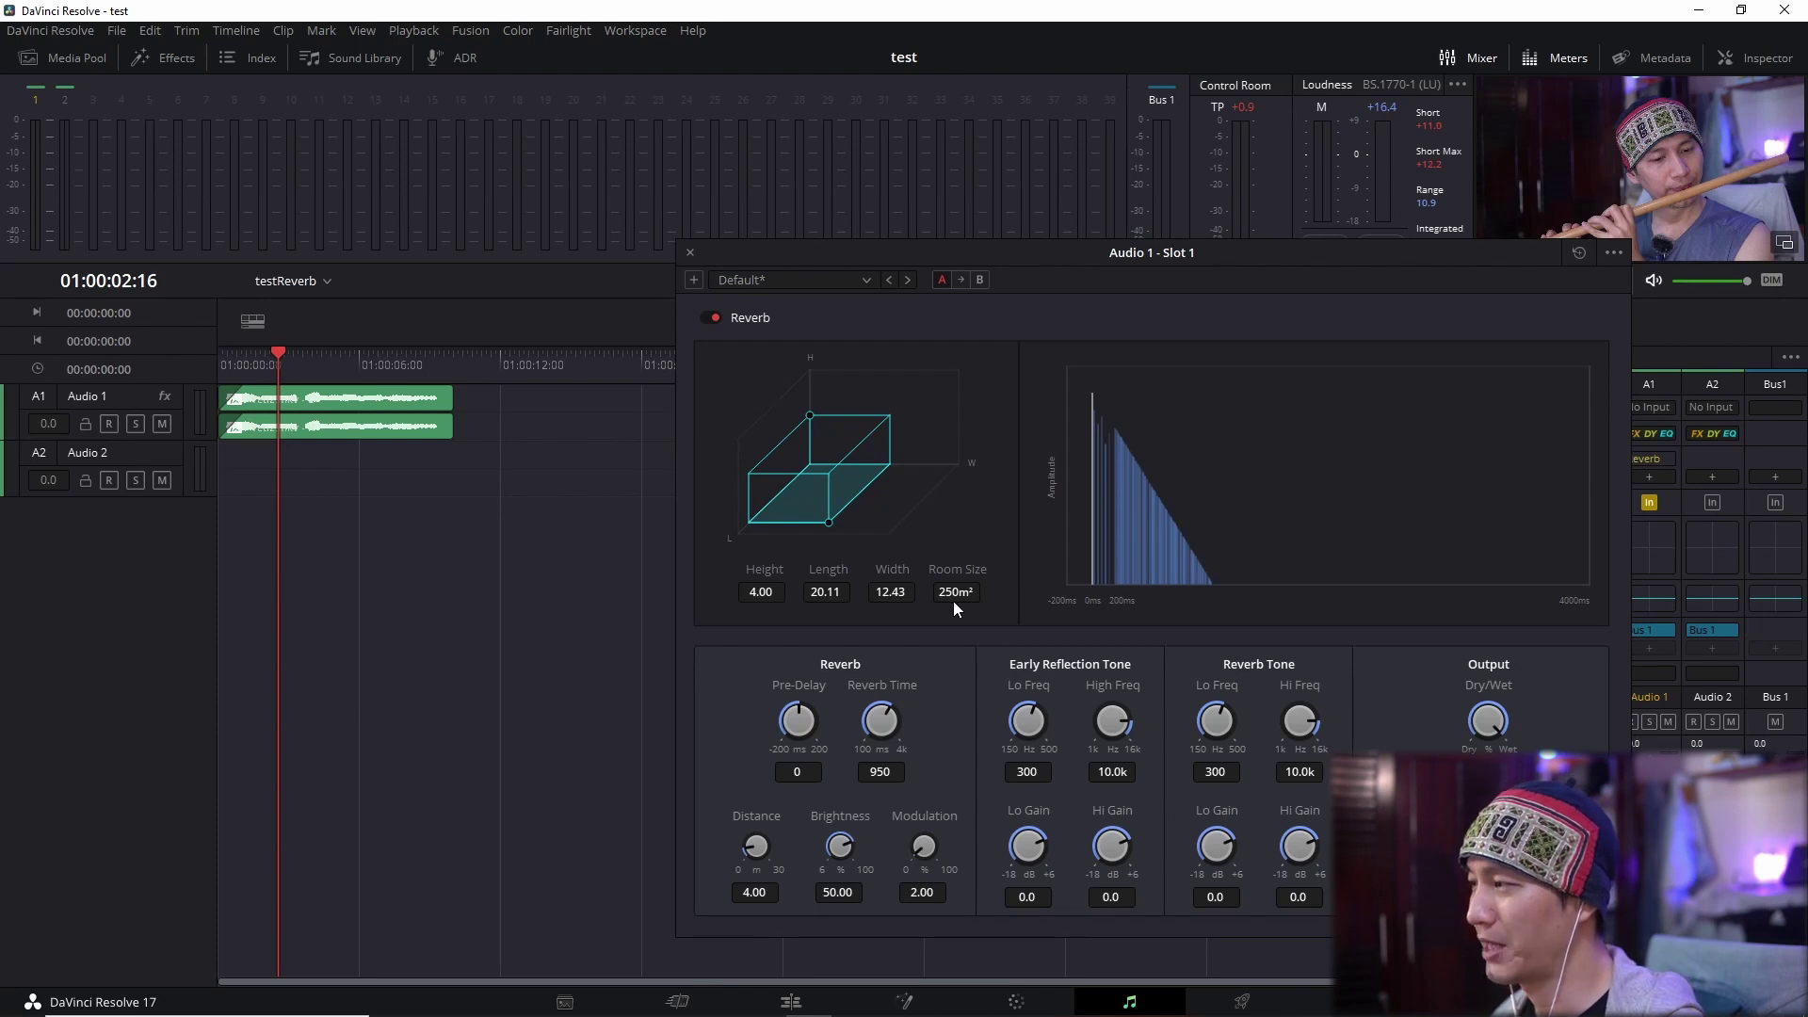
Shrink the reverb room's length and width, raise its height, and lengthen the Reverb Time.
{"action": "mouse_move", "coordinate": [828, 519]}
{"action": "left_mouse_down"}
{"action": "mouse_move", "coordinate": [854, 499]}
{"action": "mouse_move", "coordinate": [838, 495]}
{"action": "left_mouse_up"}
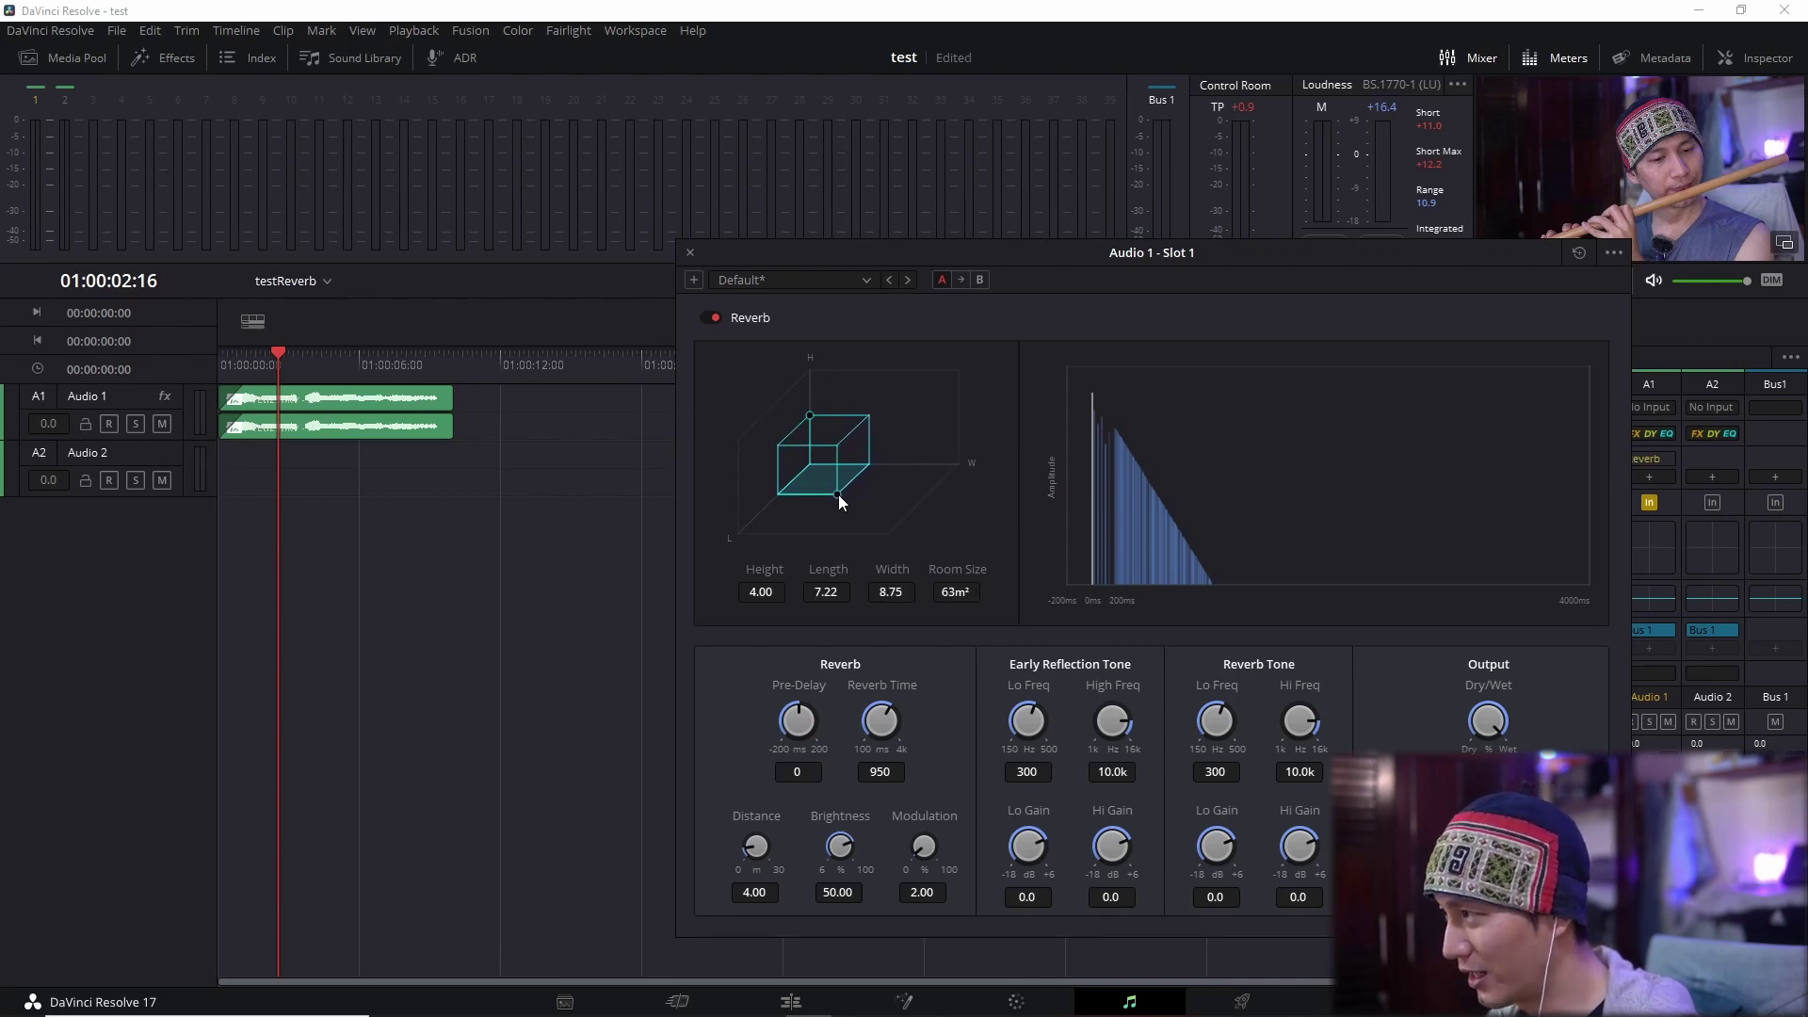
{"action": "left_click_drag", "start_coordinate": [810, 418], "coordinate": [808, 394]}
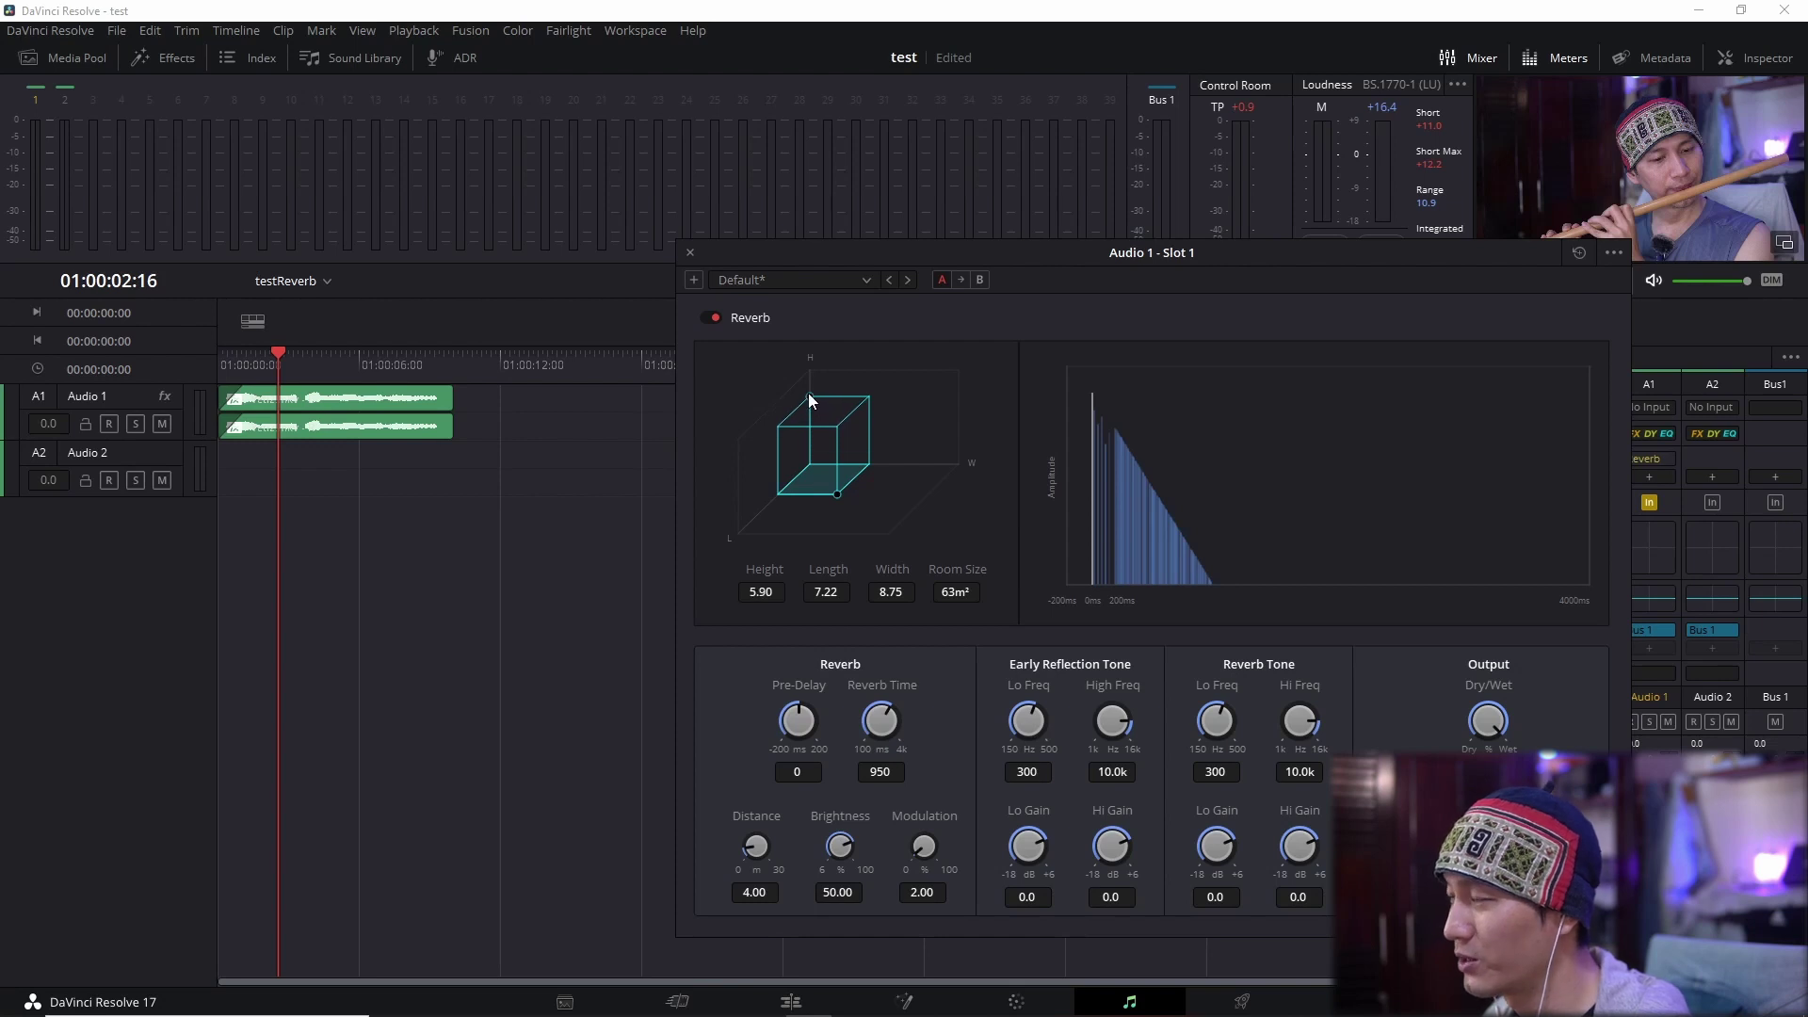
{"action": "left_click_drag", "start_coordinate": [835, 493], "coordinate": [839, 488]}
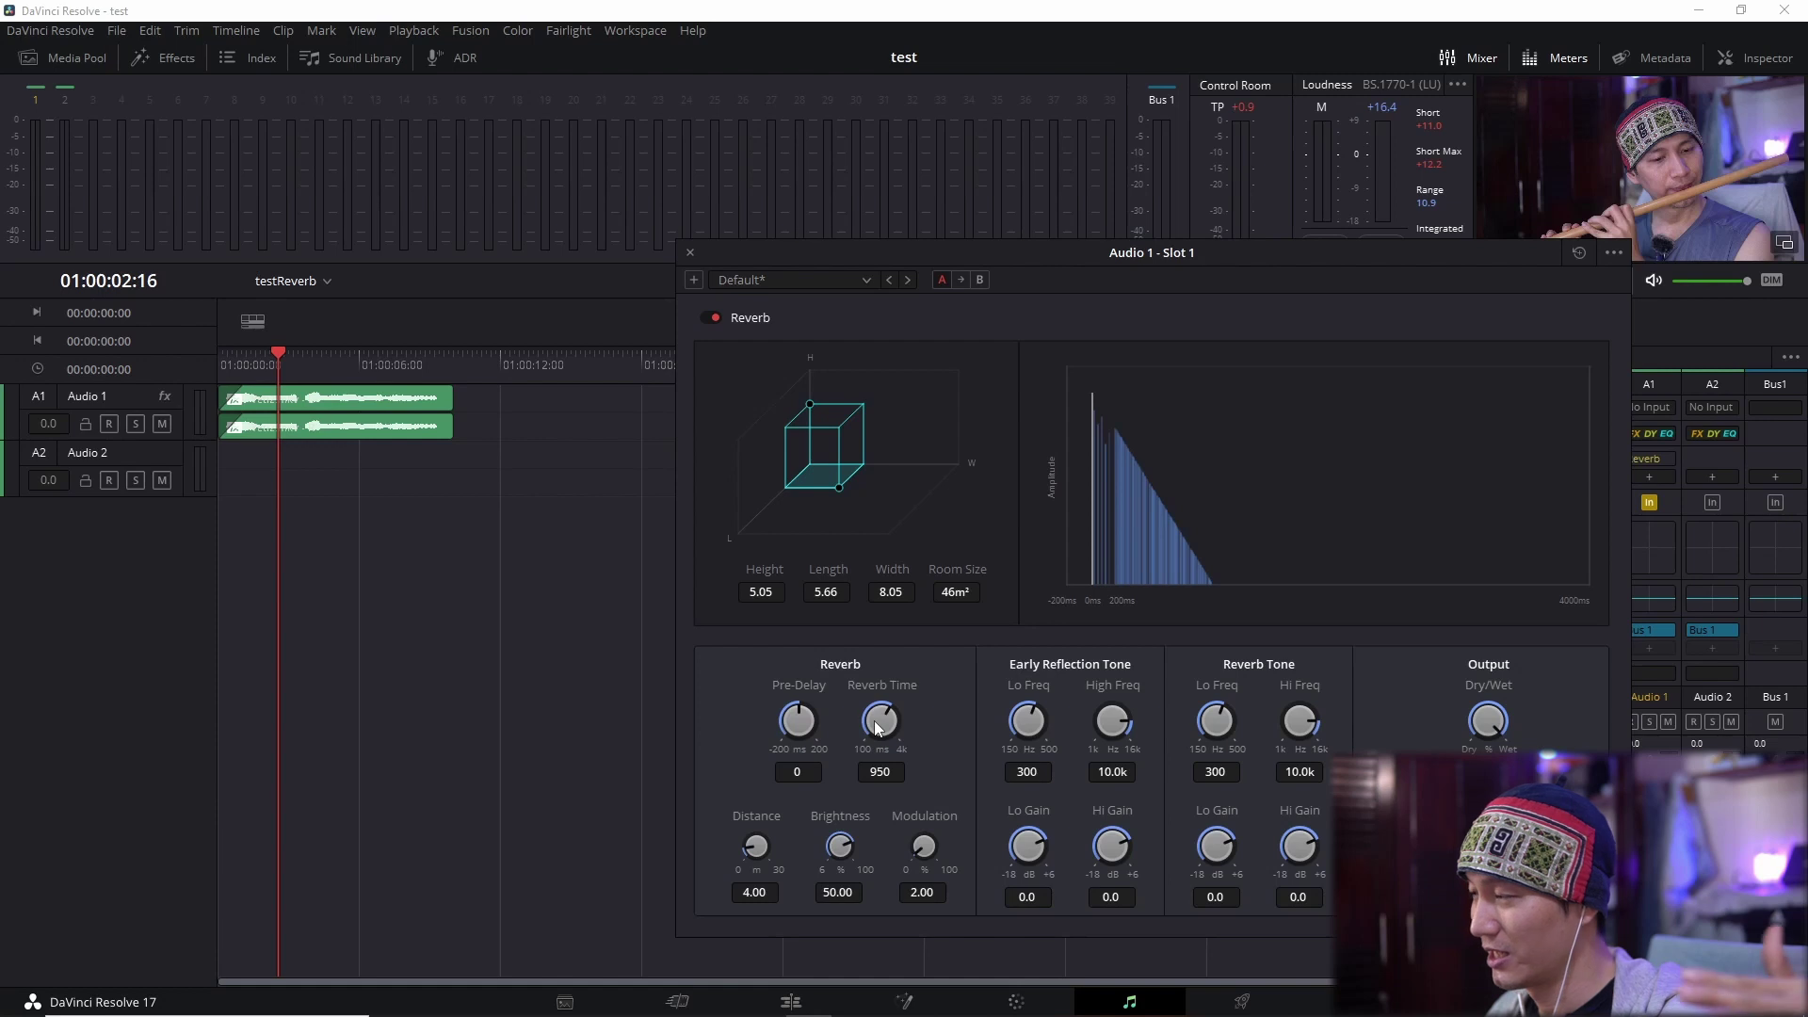
{"action": "mouse_move", "coordinate": [876, 727]}
{"action": "left_mouse_down"}
{"action": "mouse_move", "coordinate": [936, 720]}
{"action": "mouse_move", "coordinate": [910, 724]}
{"action": "left_mouse_up"}
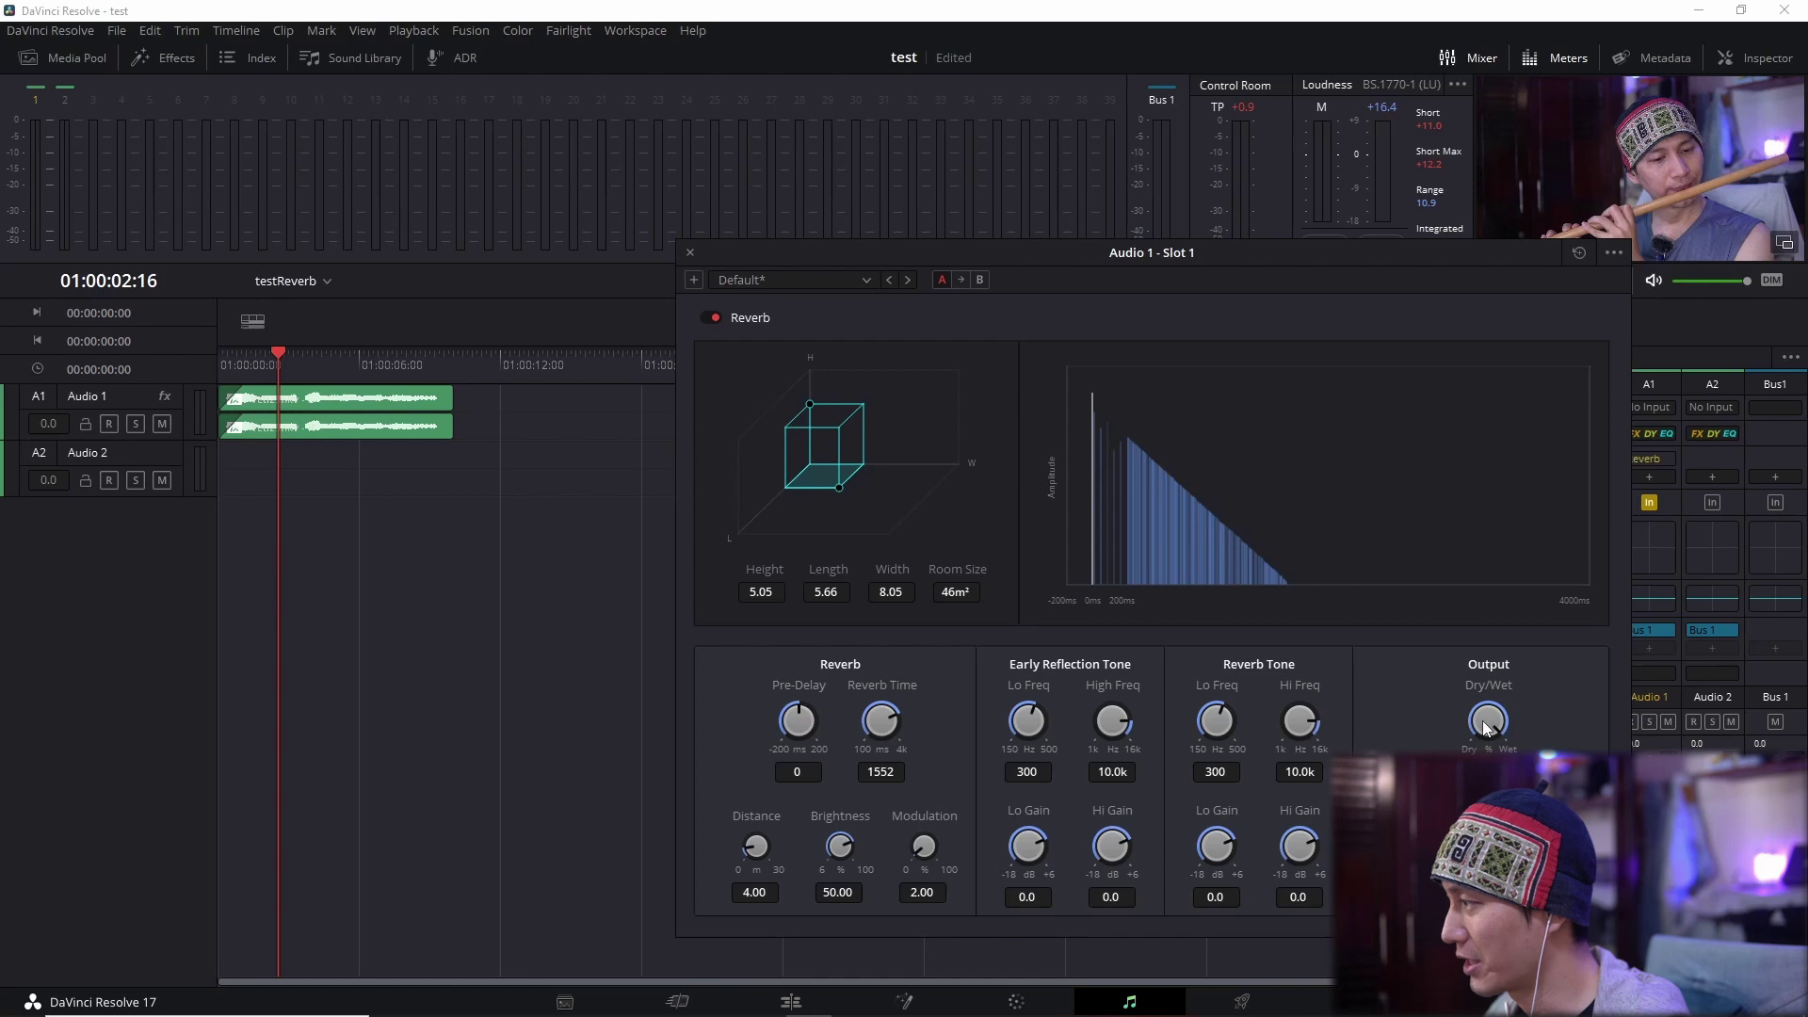
Replay the flute clip from several points near the start to audition the new reverb.
{"action": "left_click", "coordinate": [247, 365]}
{"action": "key", "text": "space"}
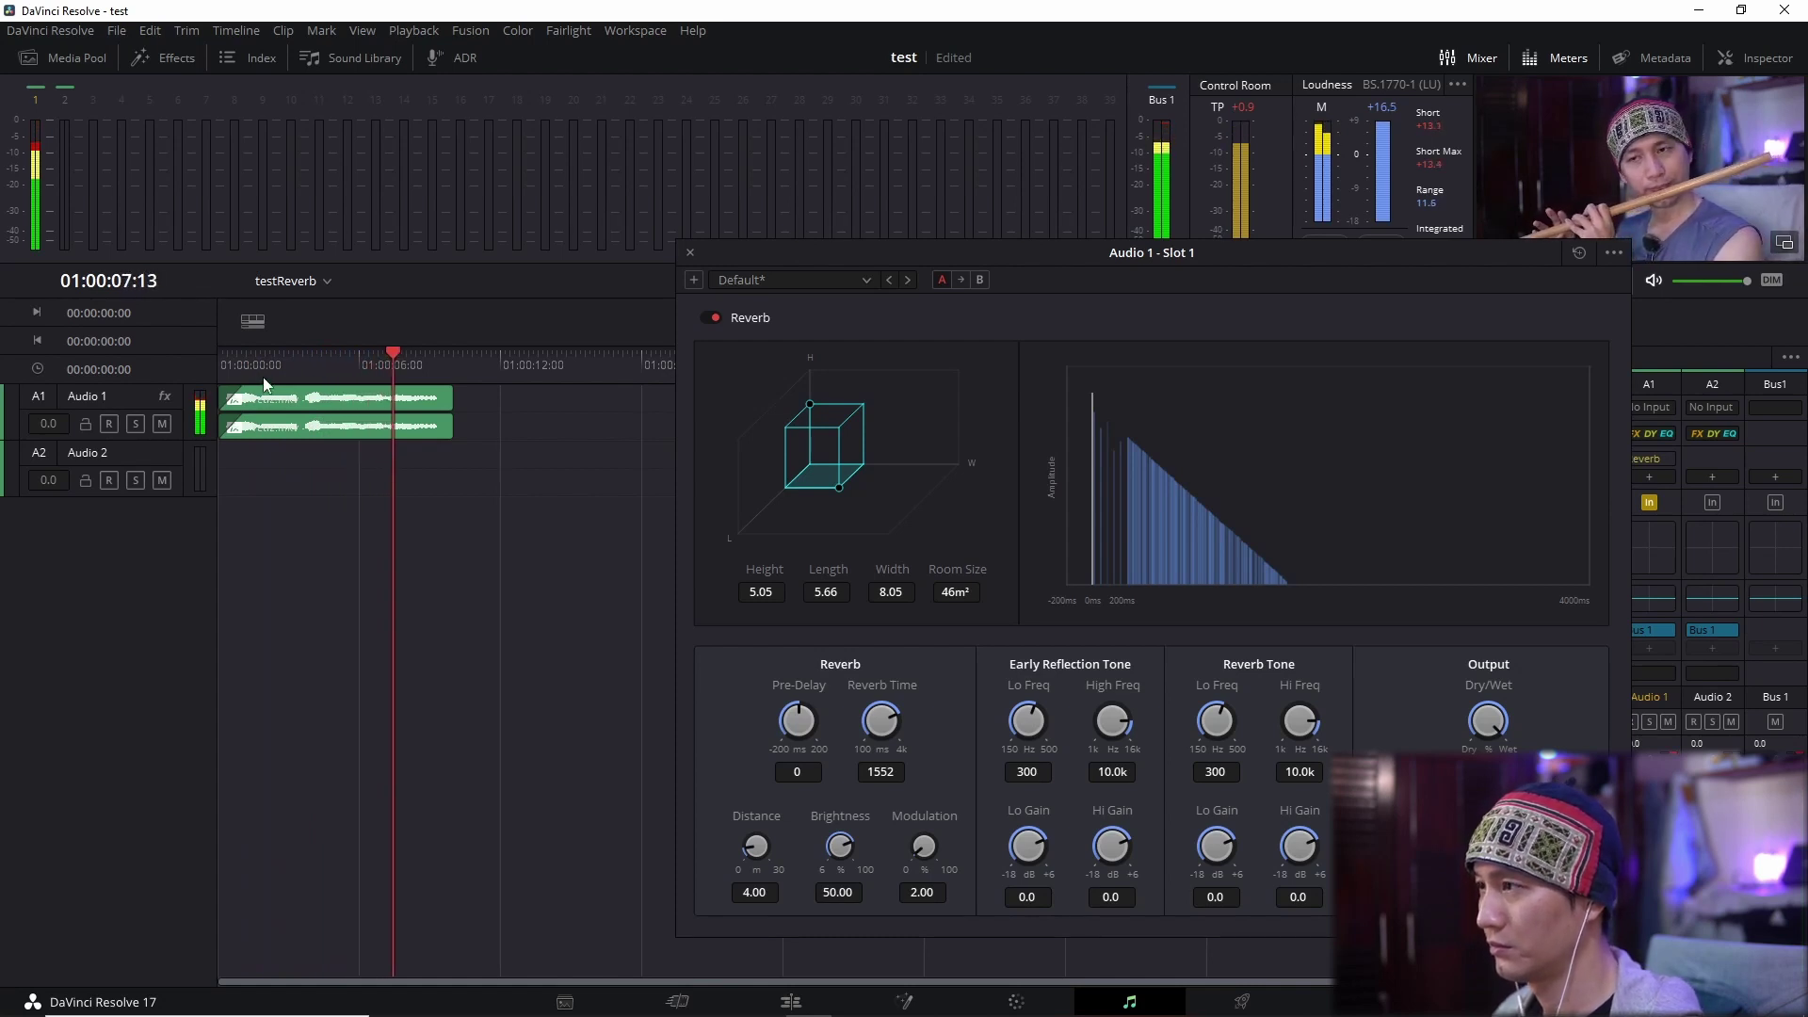
{"action": "key", "text": "space"}
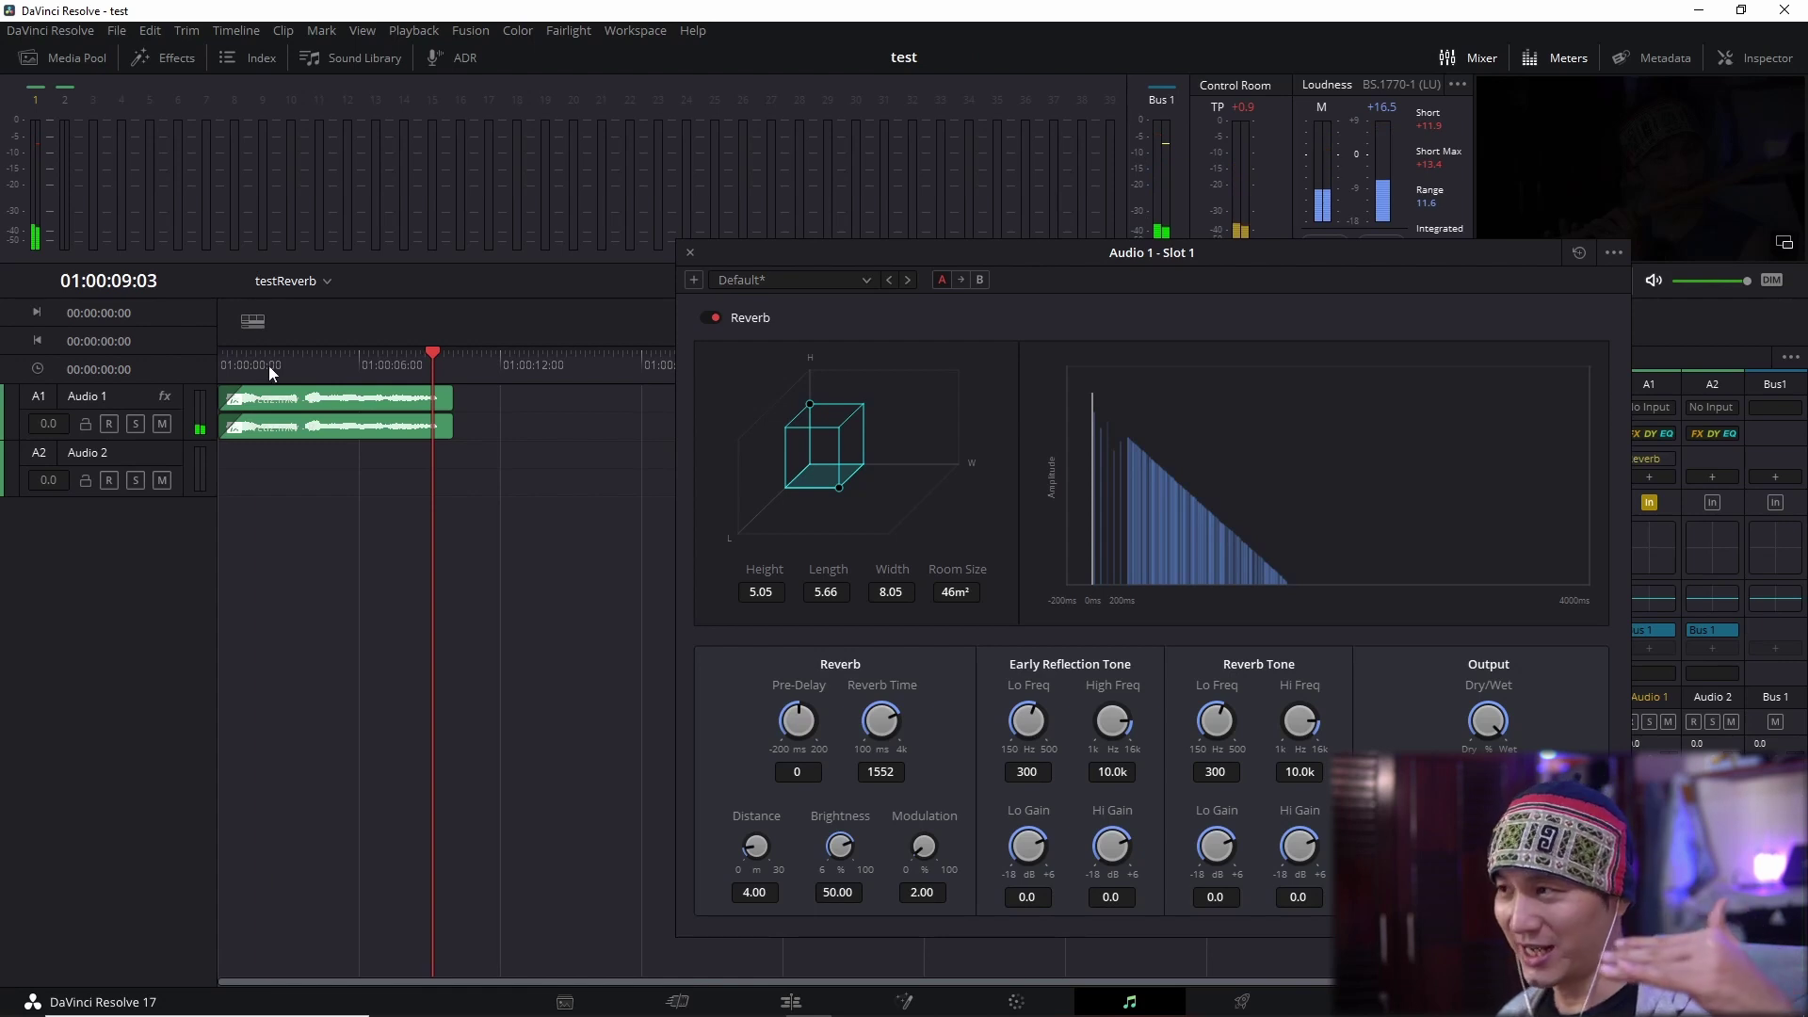
{"action": "left_click", "coordinate": [269, 365]}
{"action": "key", "text": "space"}
{"action": "left_click", "coordinate": [282, 363]}
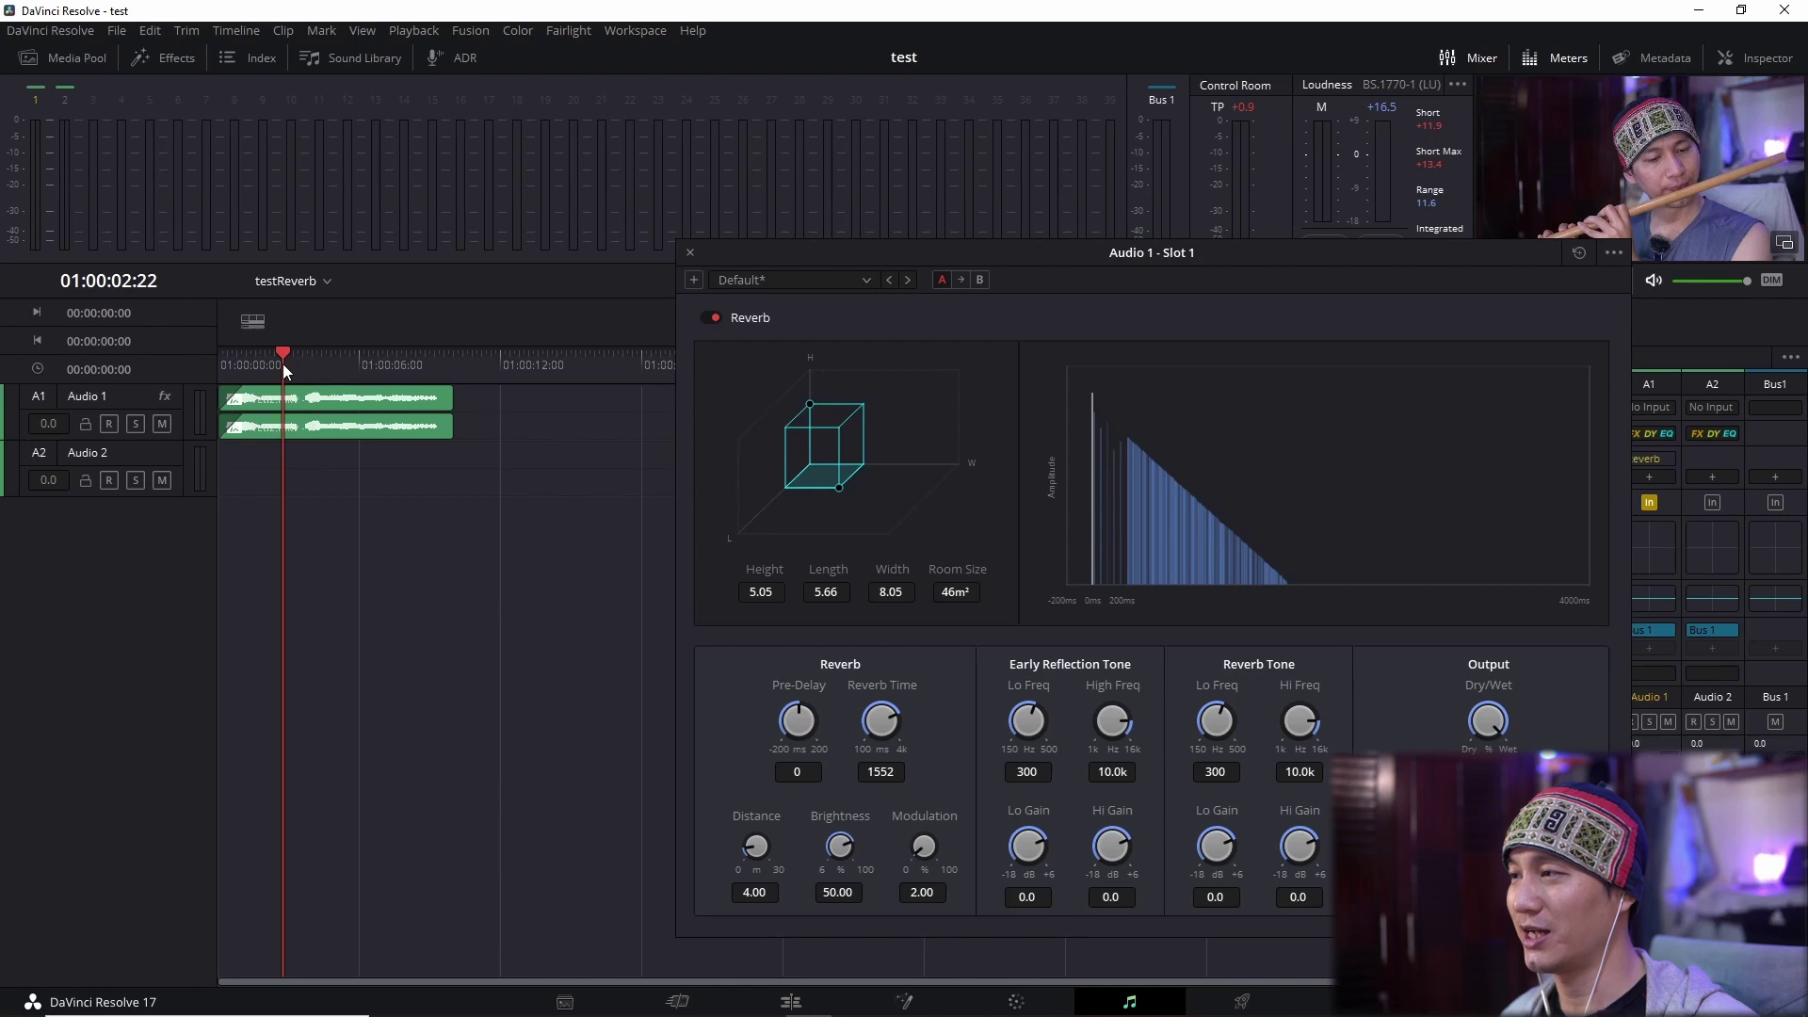
{"action": "left_click", "coordinate": [305, 364]}
{"action": "key", "text": "space"}
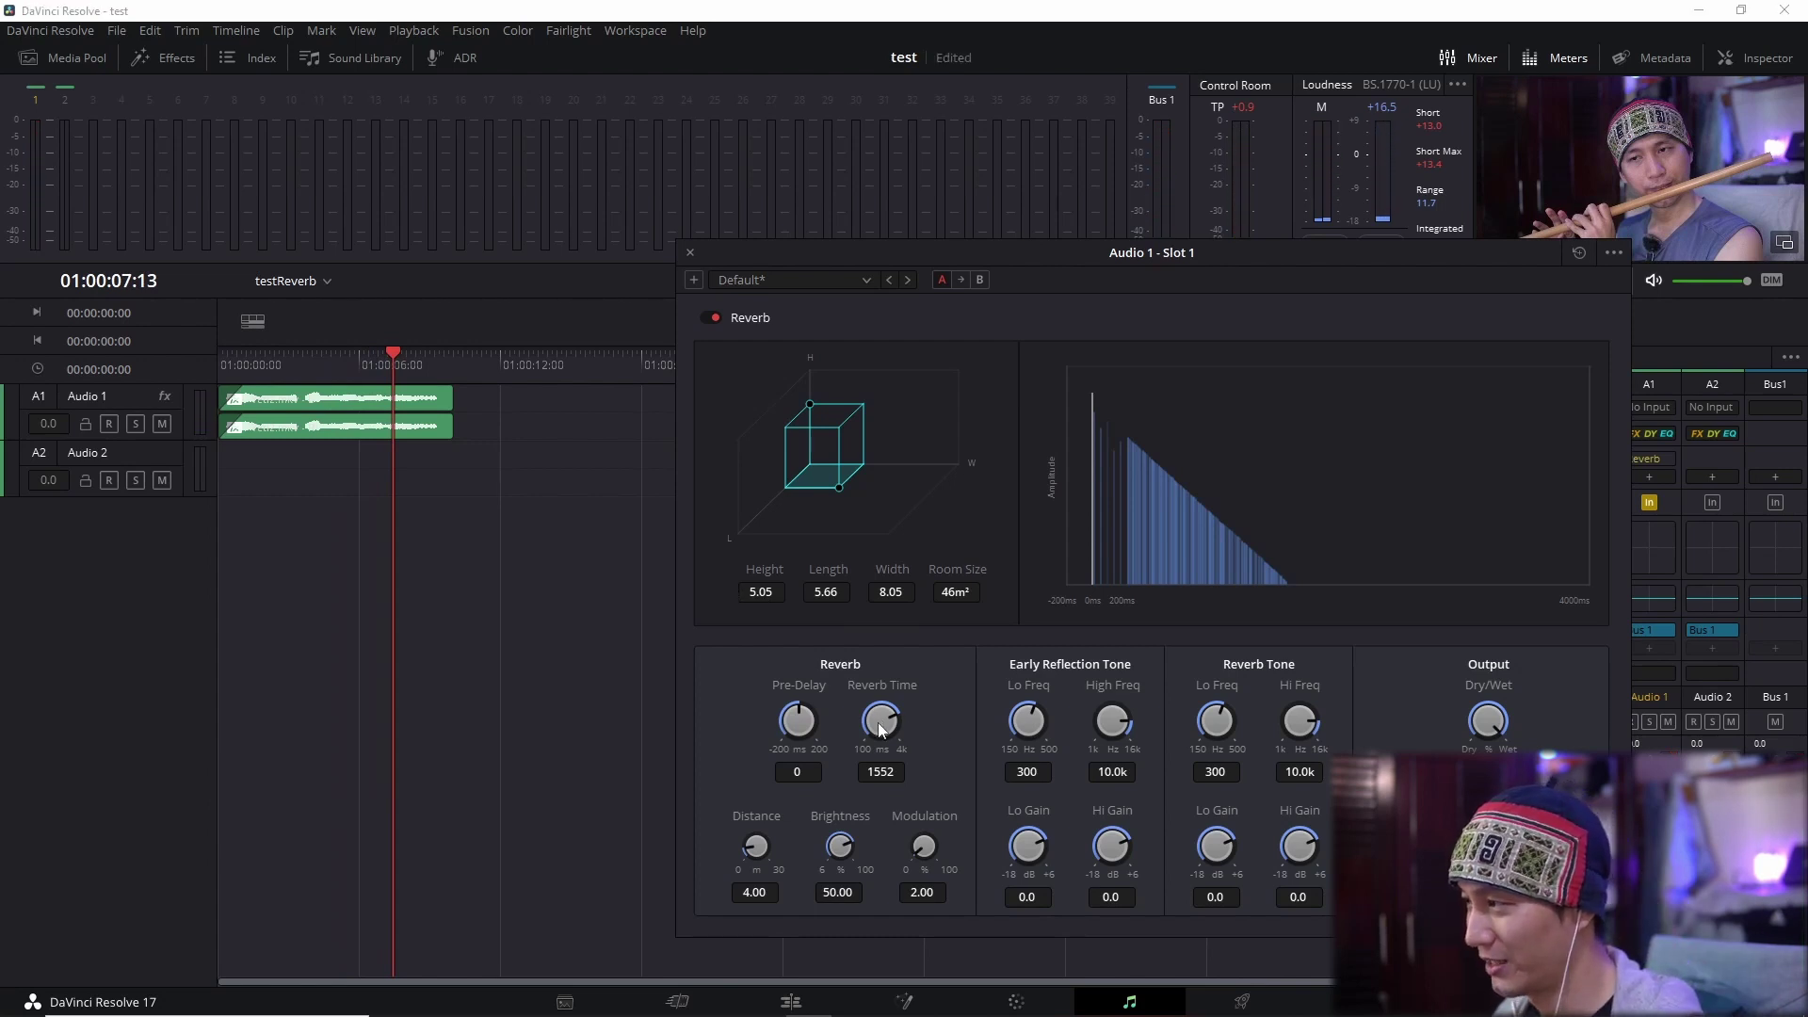
Raise Reverb Time to about 3668, replay the clip, then settle it at 2414.
{"action": "left_click_drag", "start_coordinate": [881, 729], "coordinate": [938, 732]}
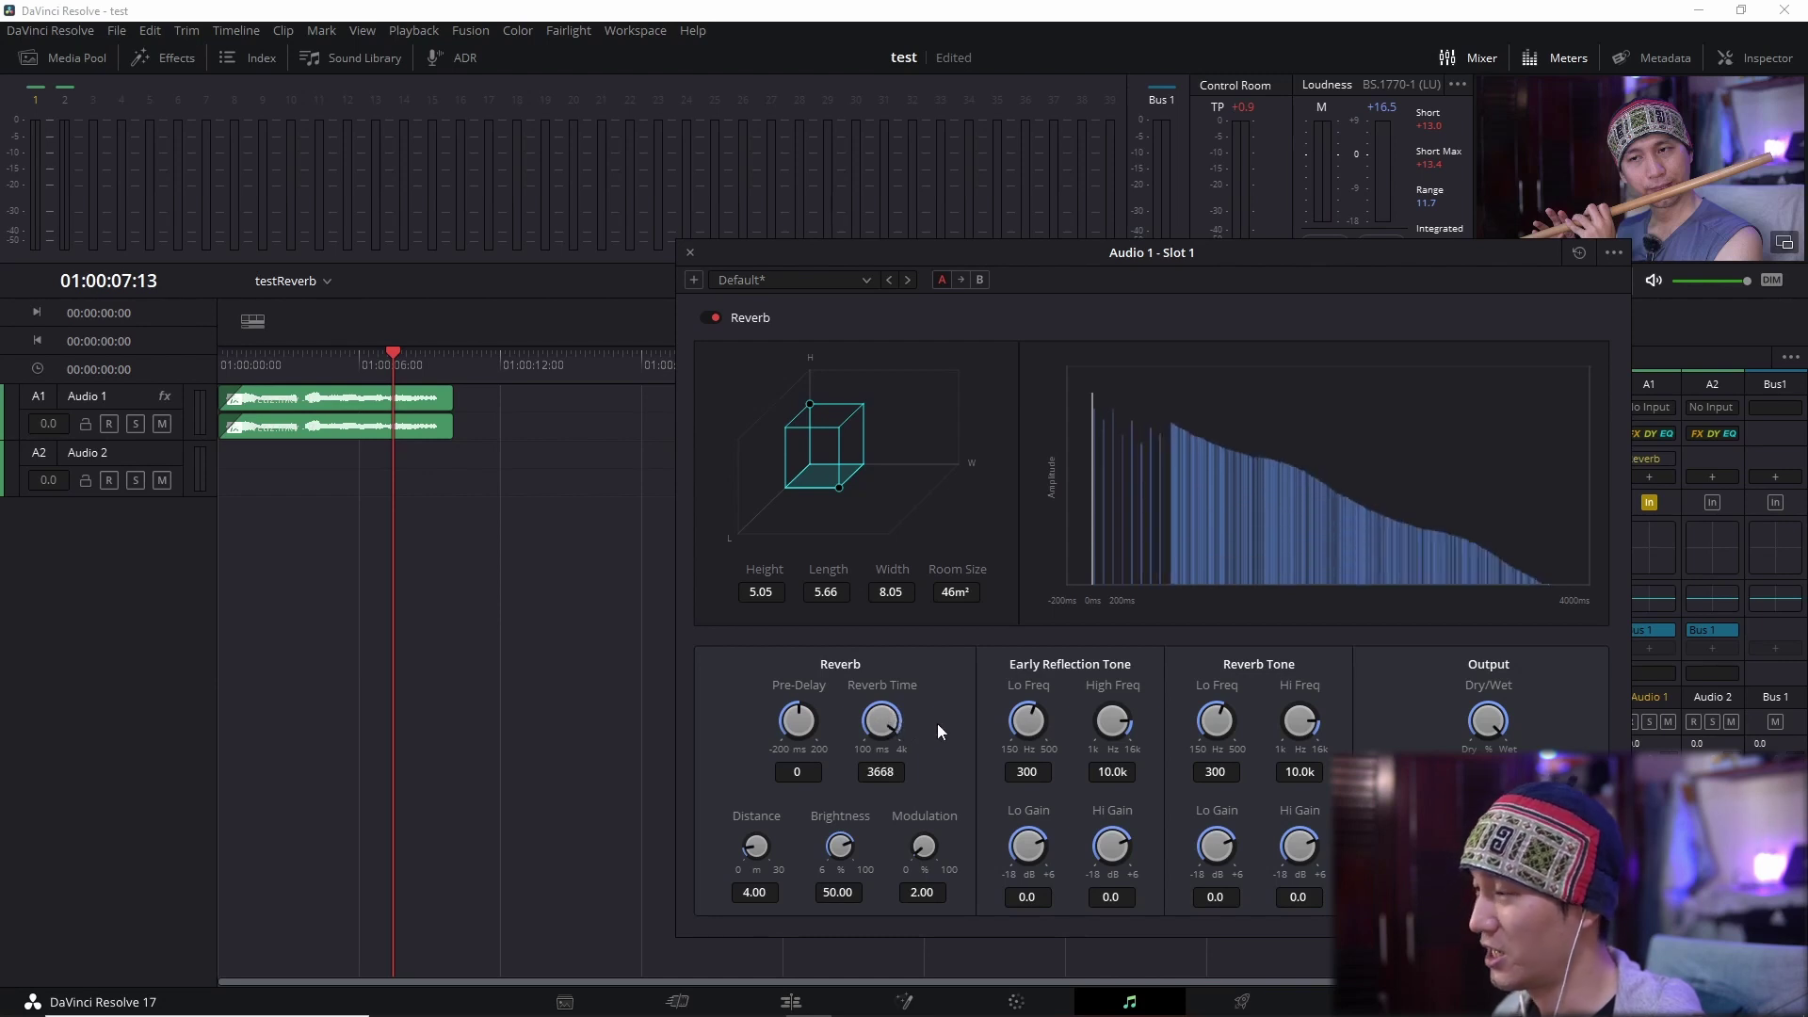
{"action": "left_click", "coordinate": [342, 360]}
{"action": "key", "text": "space"}
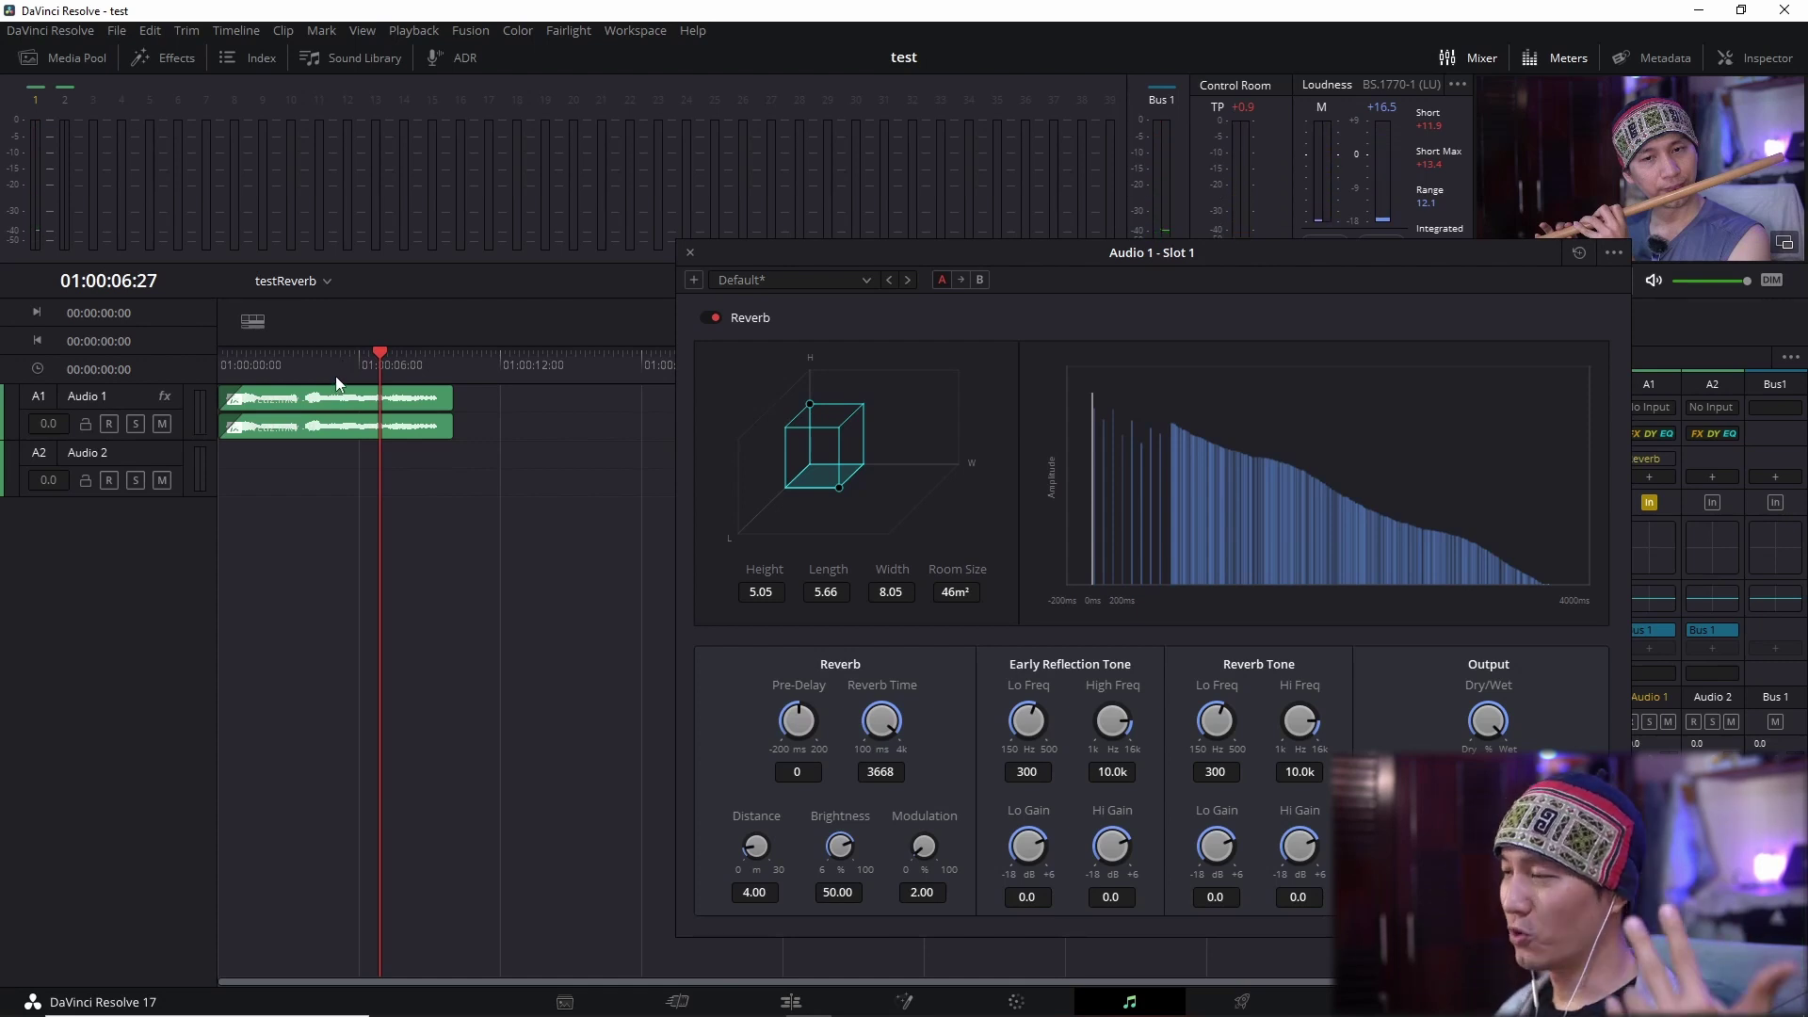
{"action": "left_click", "coordinate": [329, 373]}
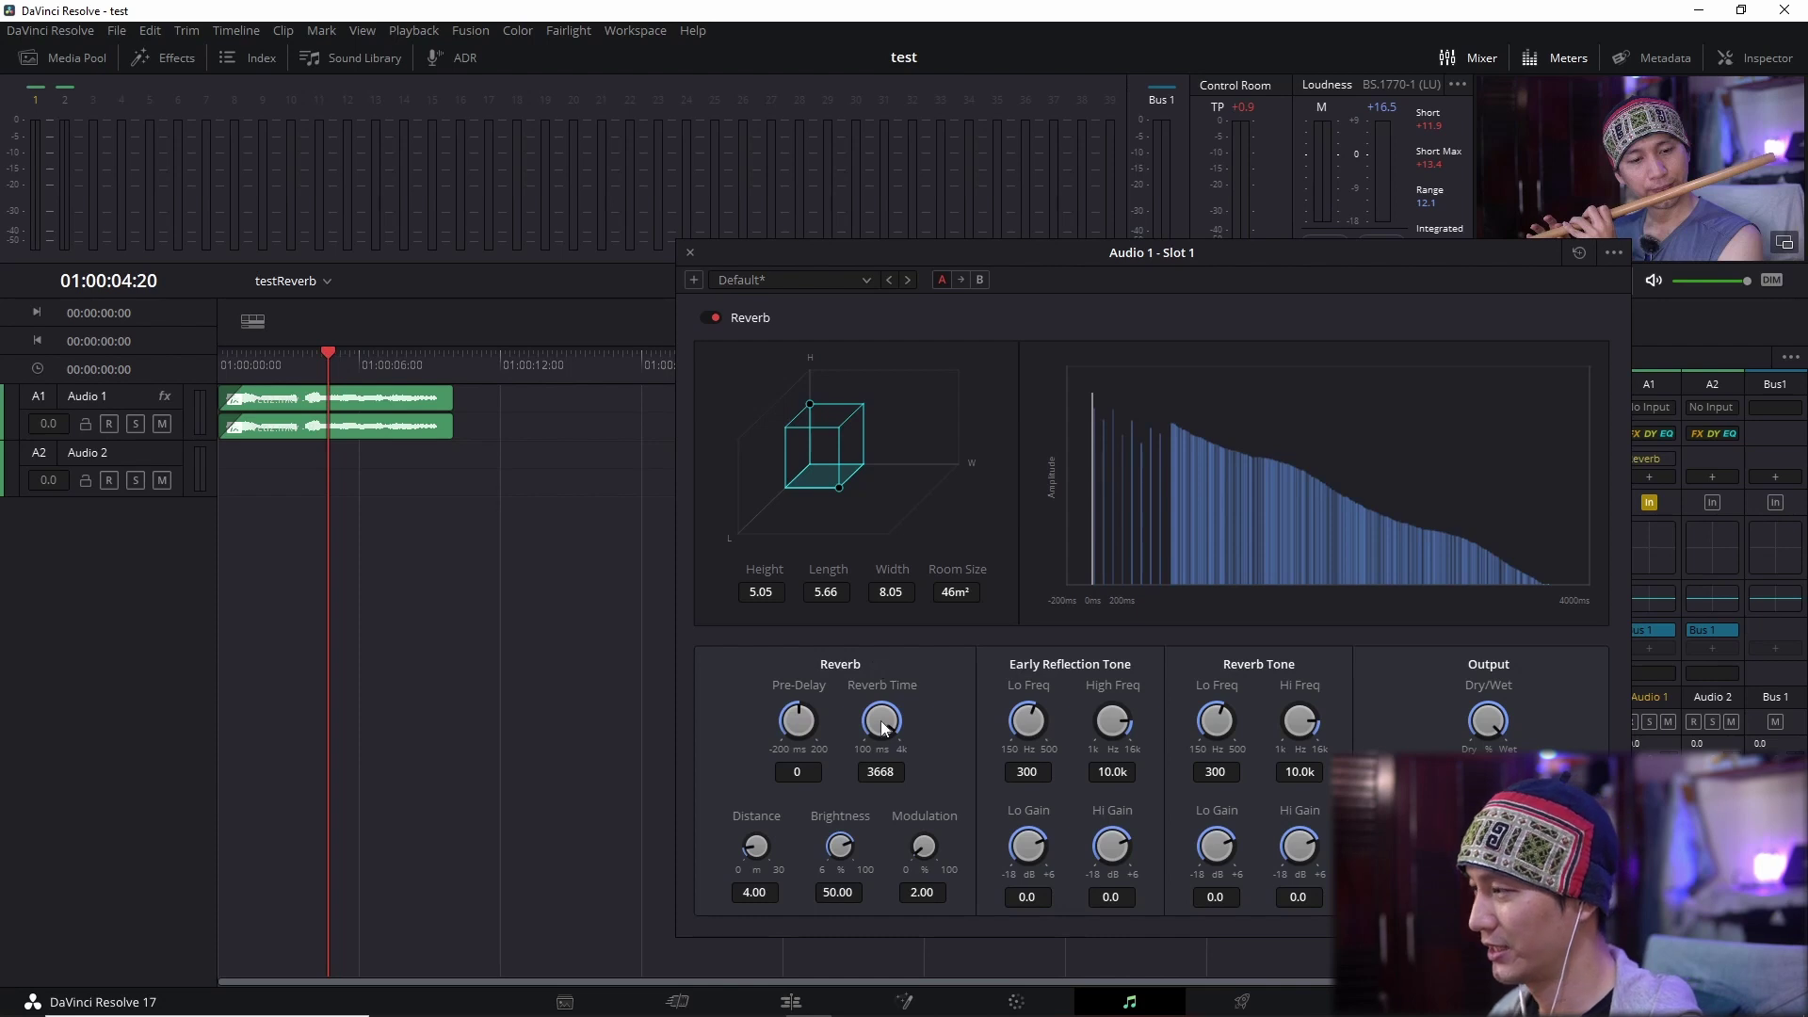
{"action": "left_click_drag", "start_coordinate": [884, 727], "coordinate": [857, 726]}
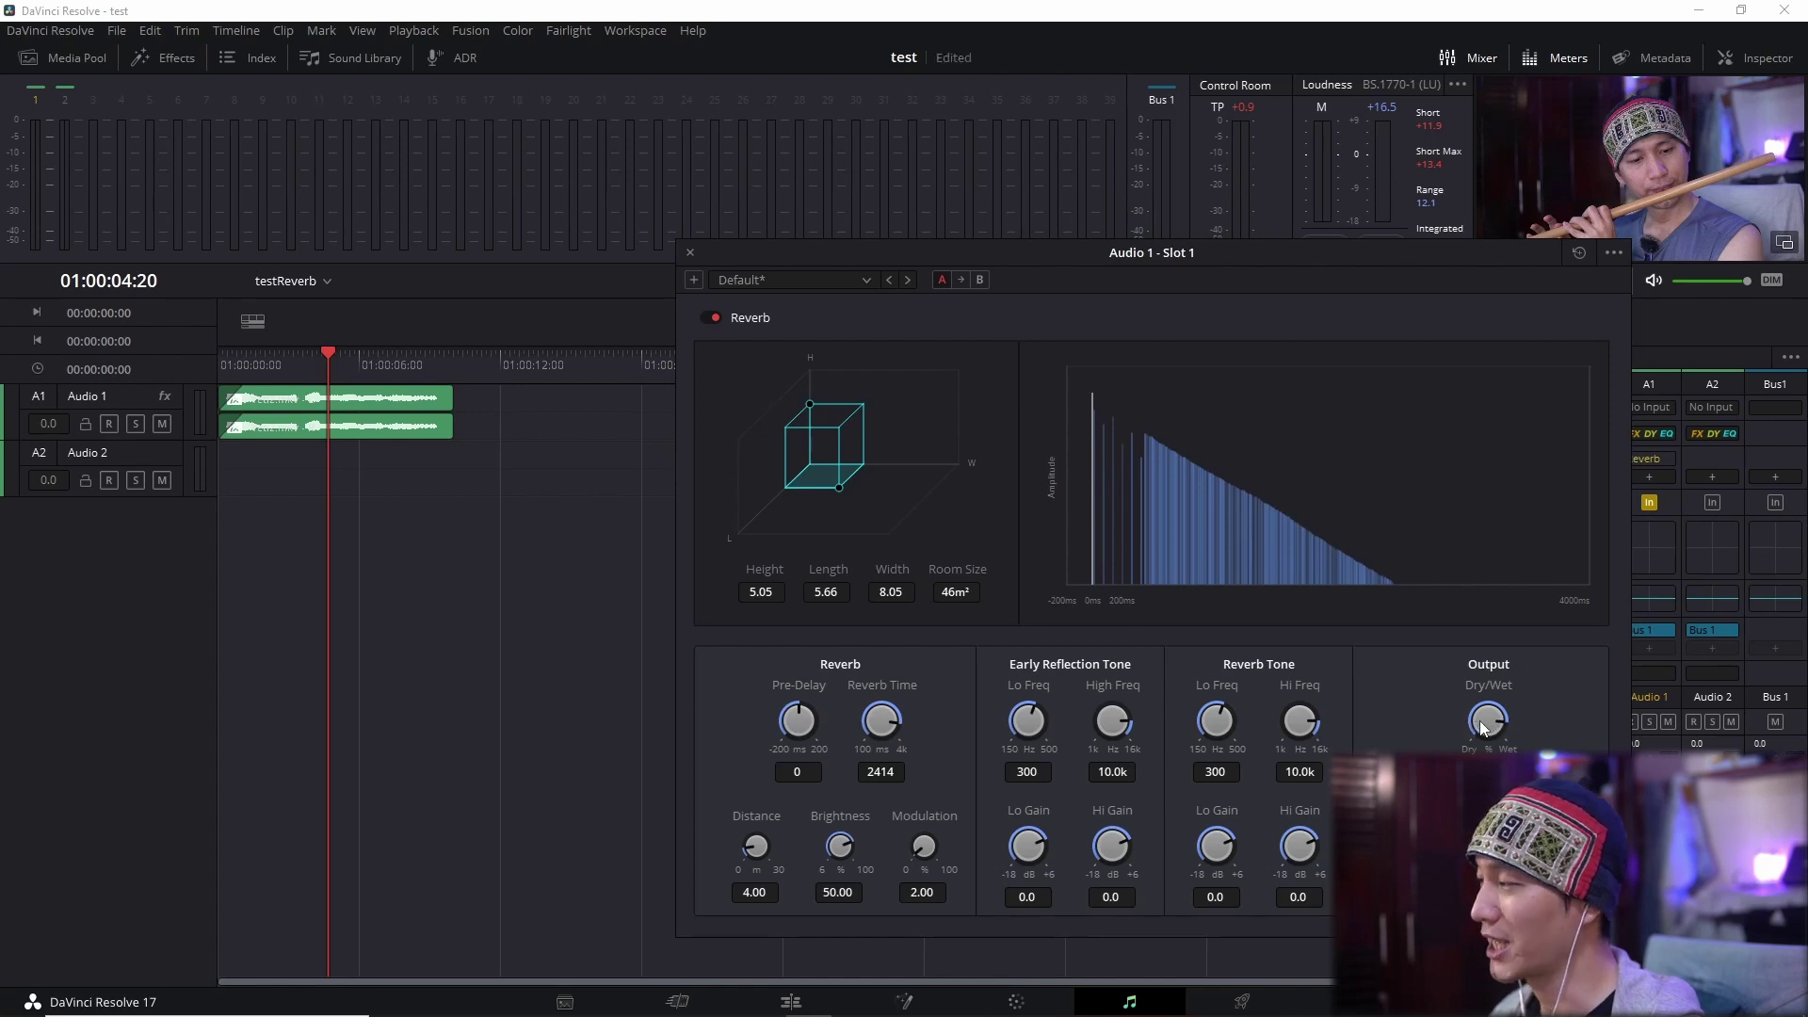
Reset Reverb Time to 950 ms, bypass the reverb, close its window and save the project.
{"action": "double_click", "coordinate": [881, 723]}
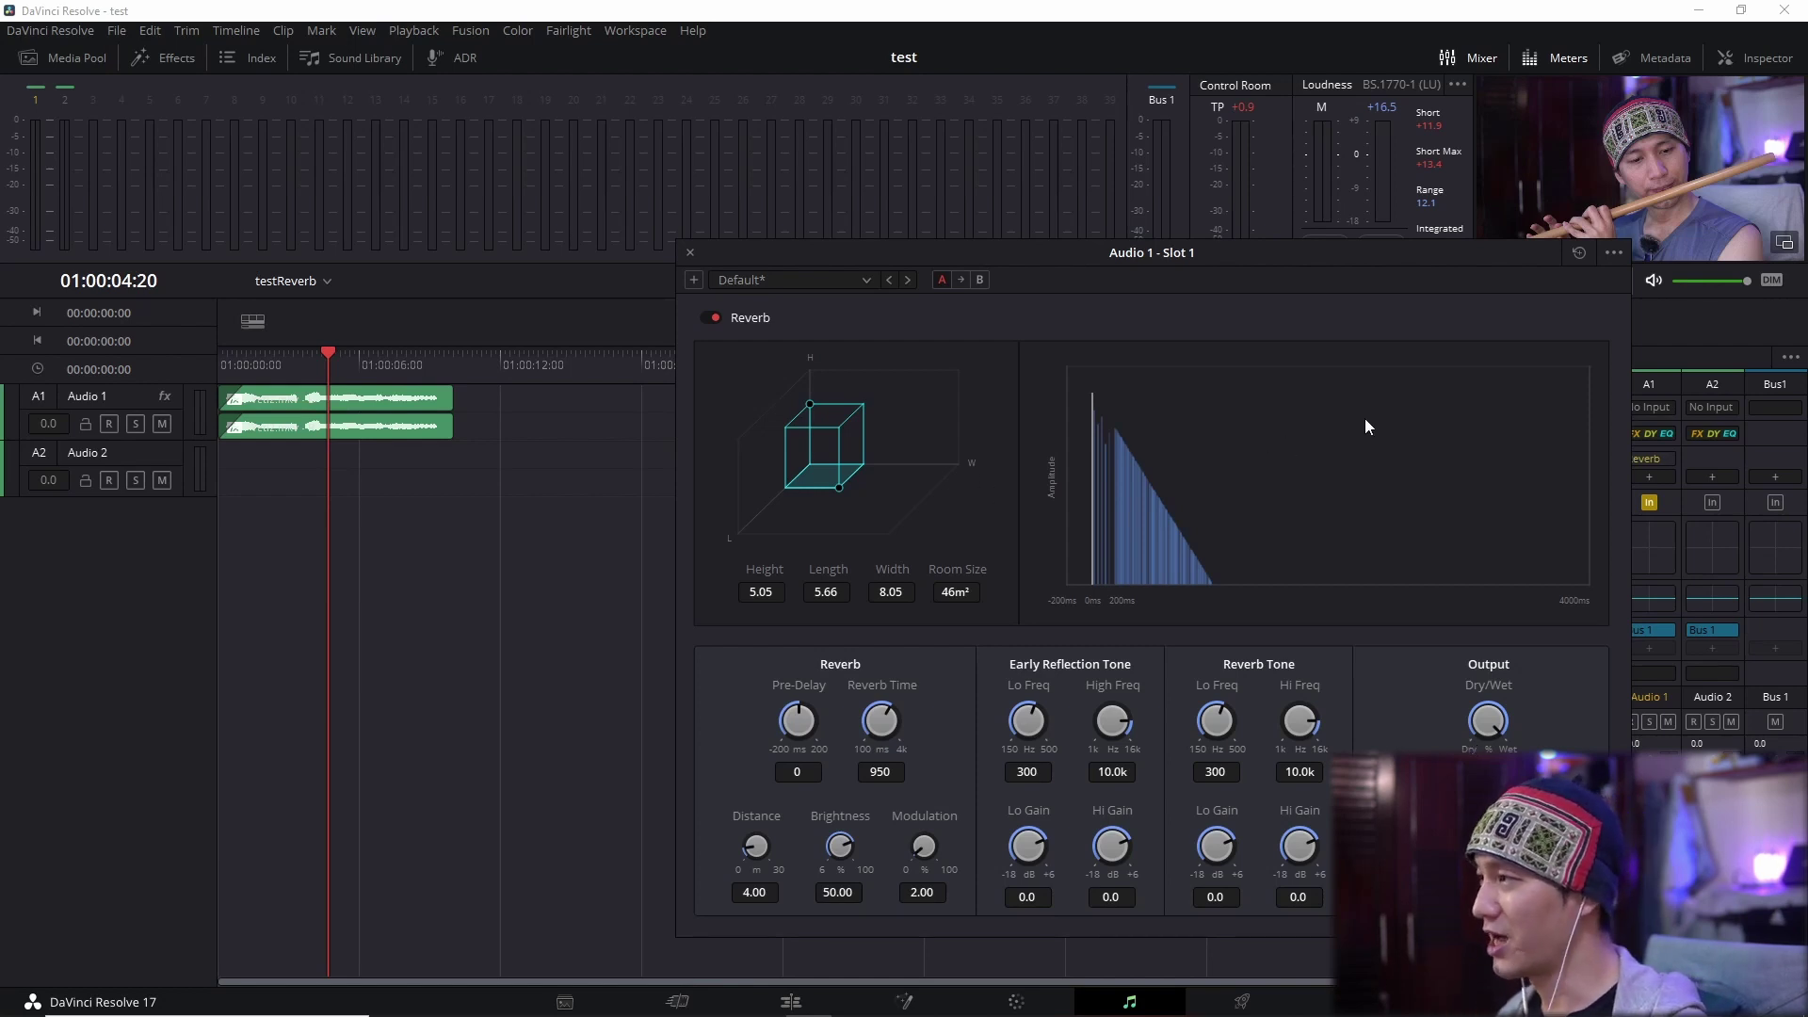
{"action": "left_click", "coordinate": [280, 362]}
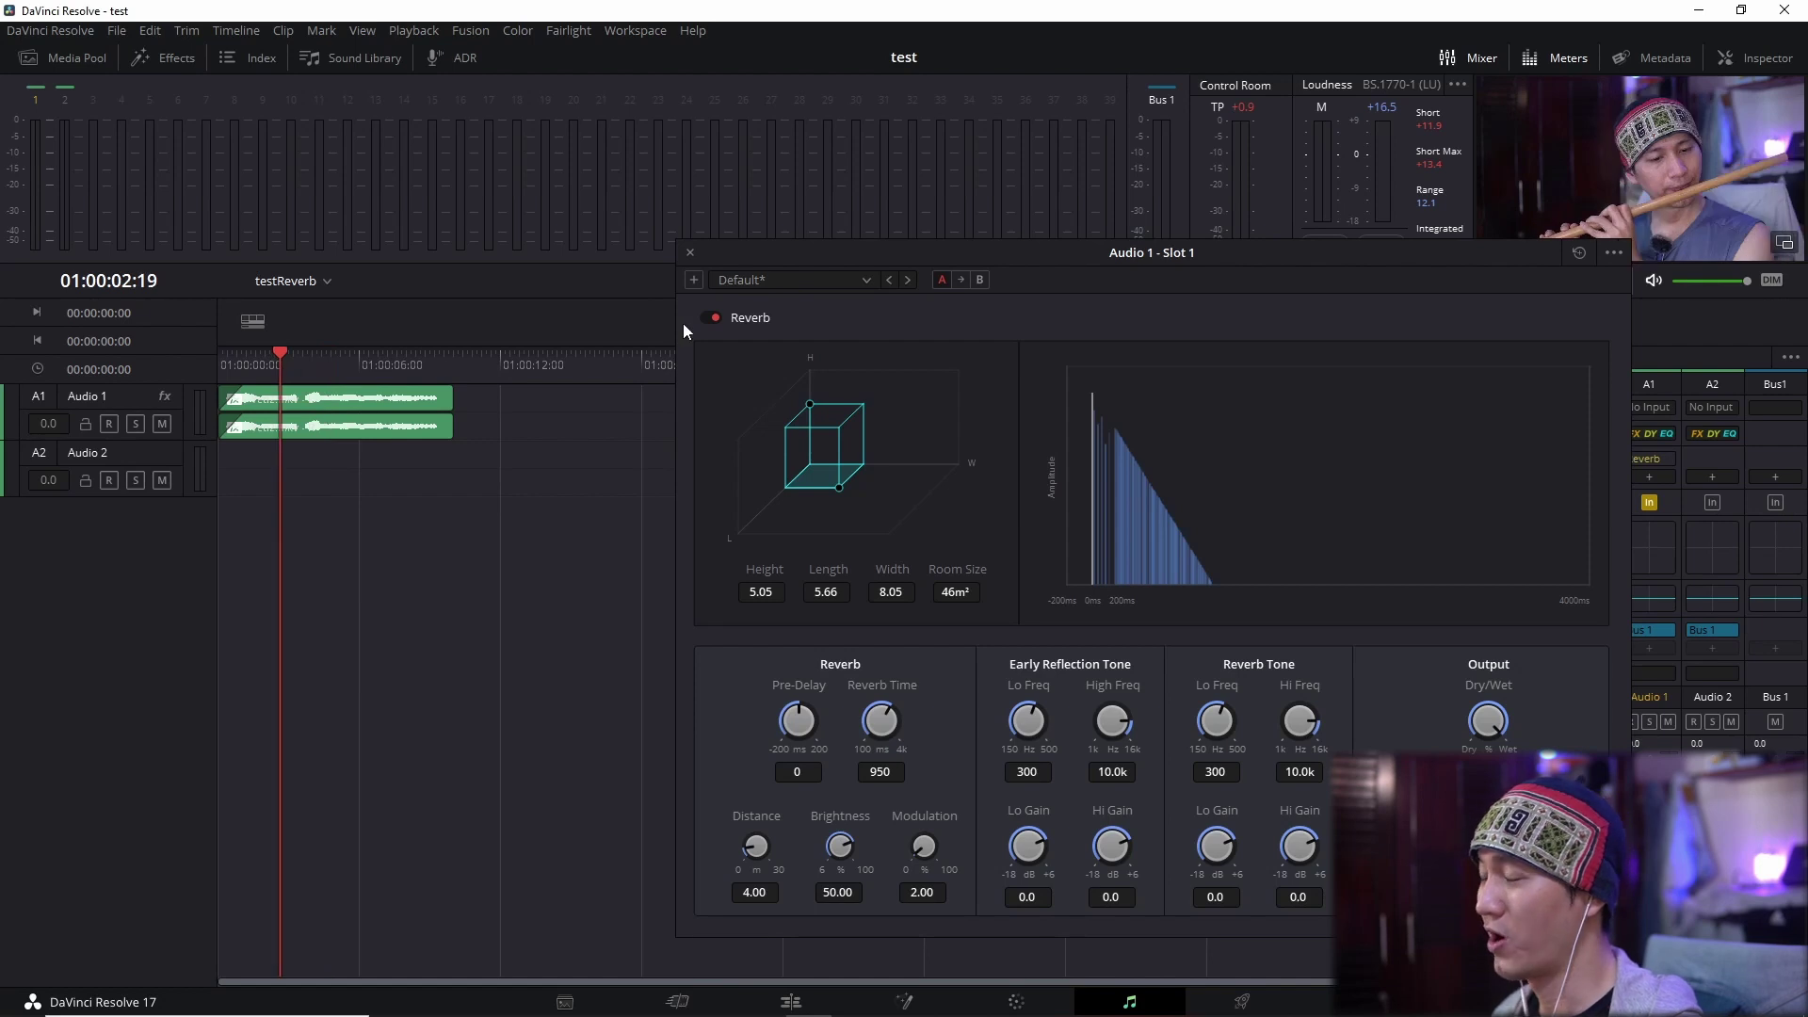
{"action": "left_click", "coordinate": [704, 318]}
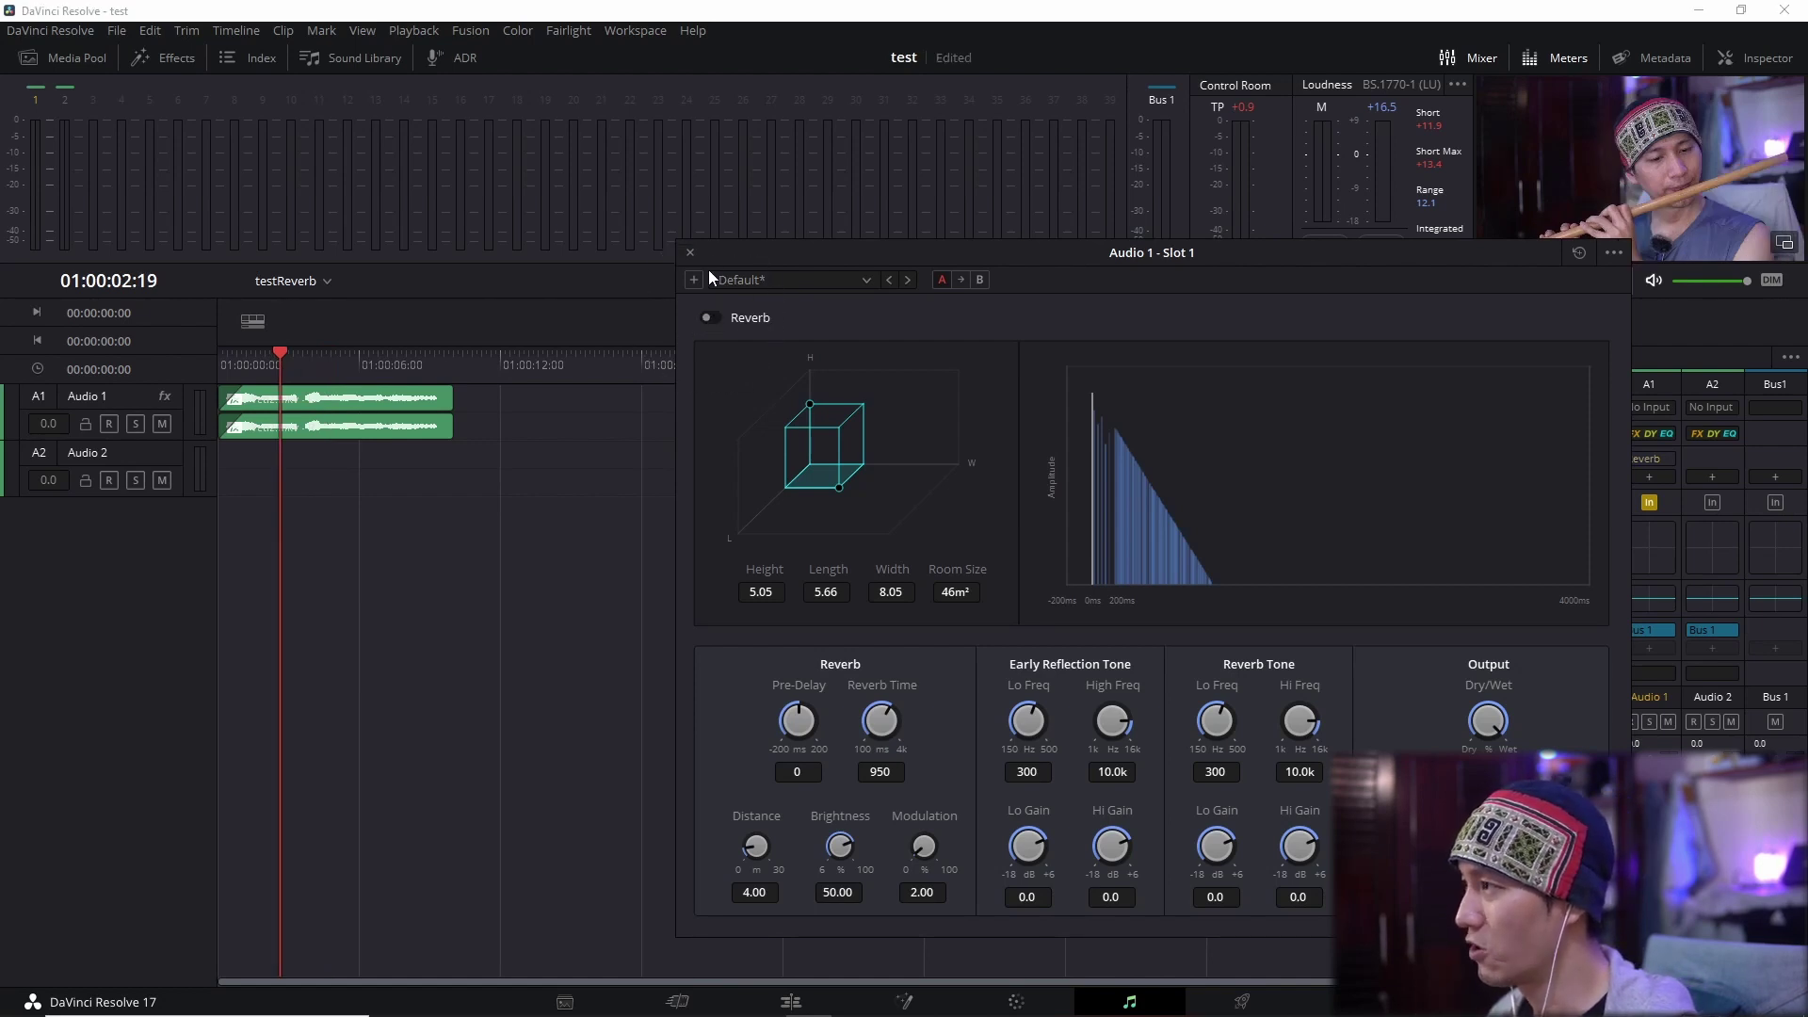
{"action": "left_click", "coordinate": [690, 252]}
{"action": "key", "text": "ctrl+s"}
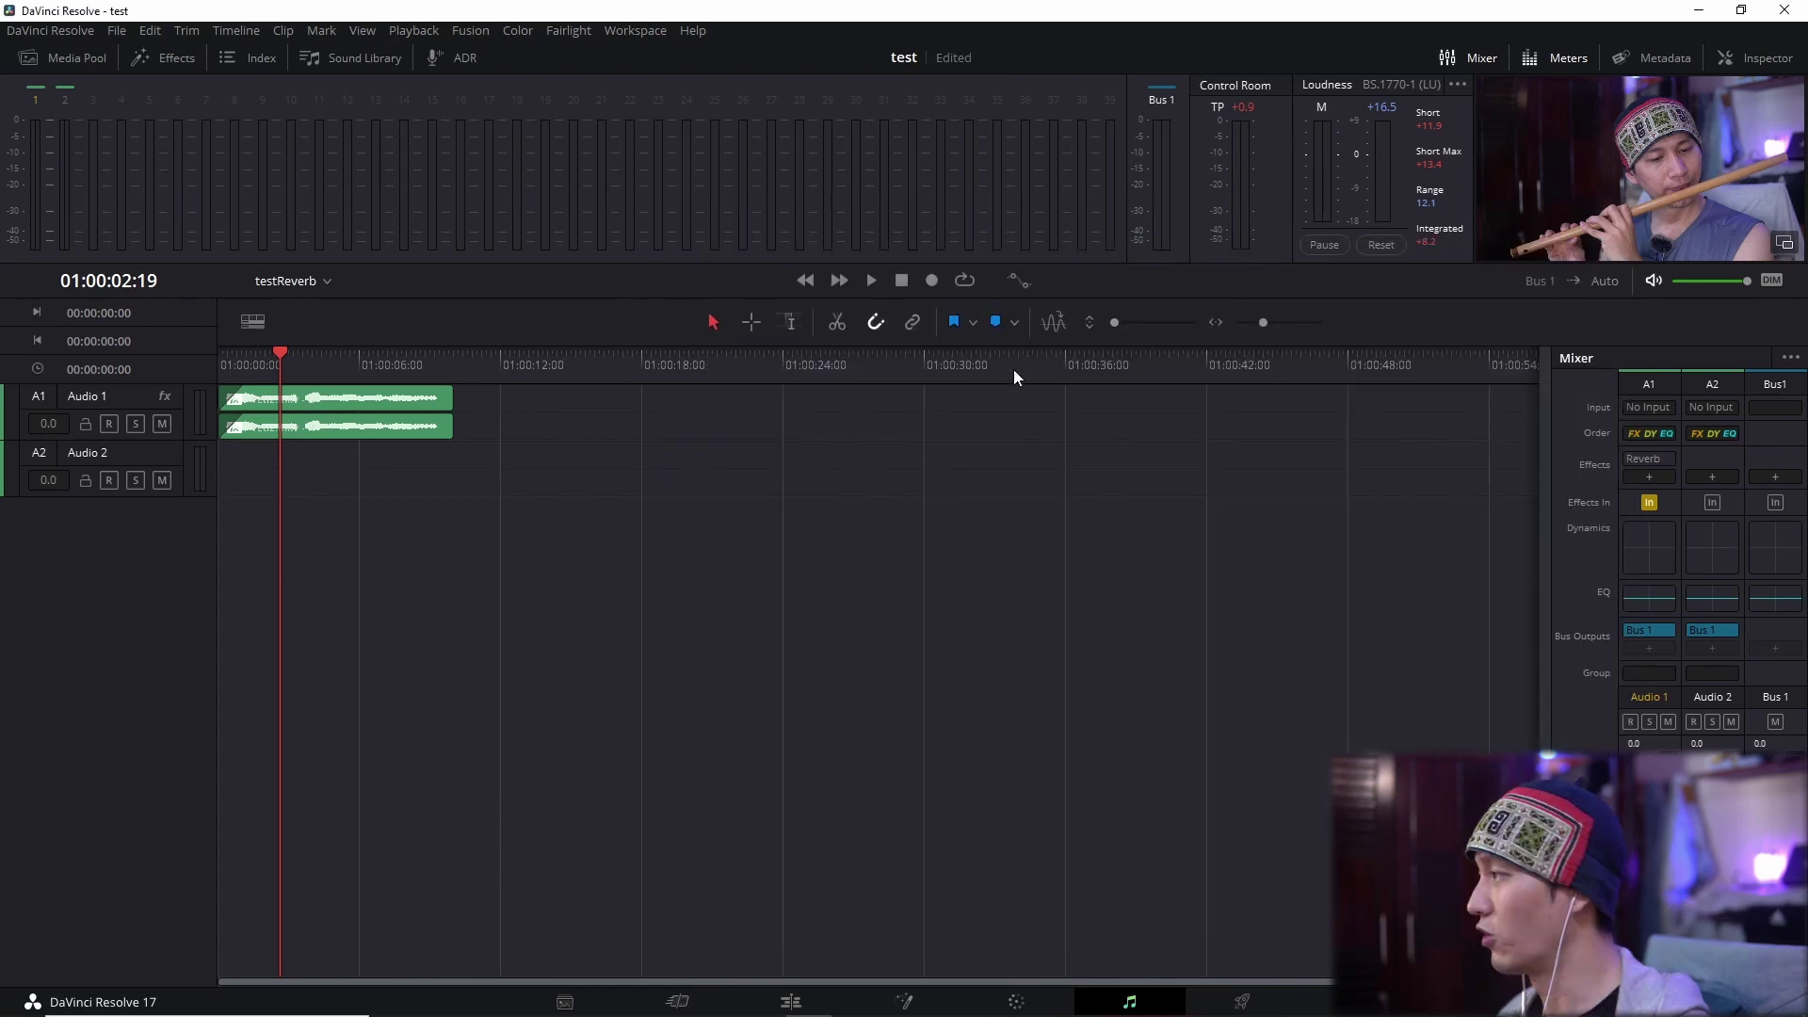
Add the Delay > Echo effect to Audio 1 after the Reverb.
{"action": "left_click", "coordinate": [1646, 477]}
{"action": "mouse_move", "coordinate": [1709, 515]}
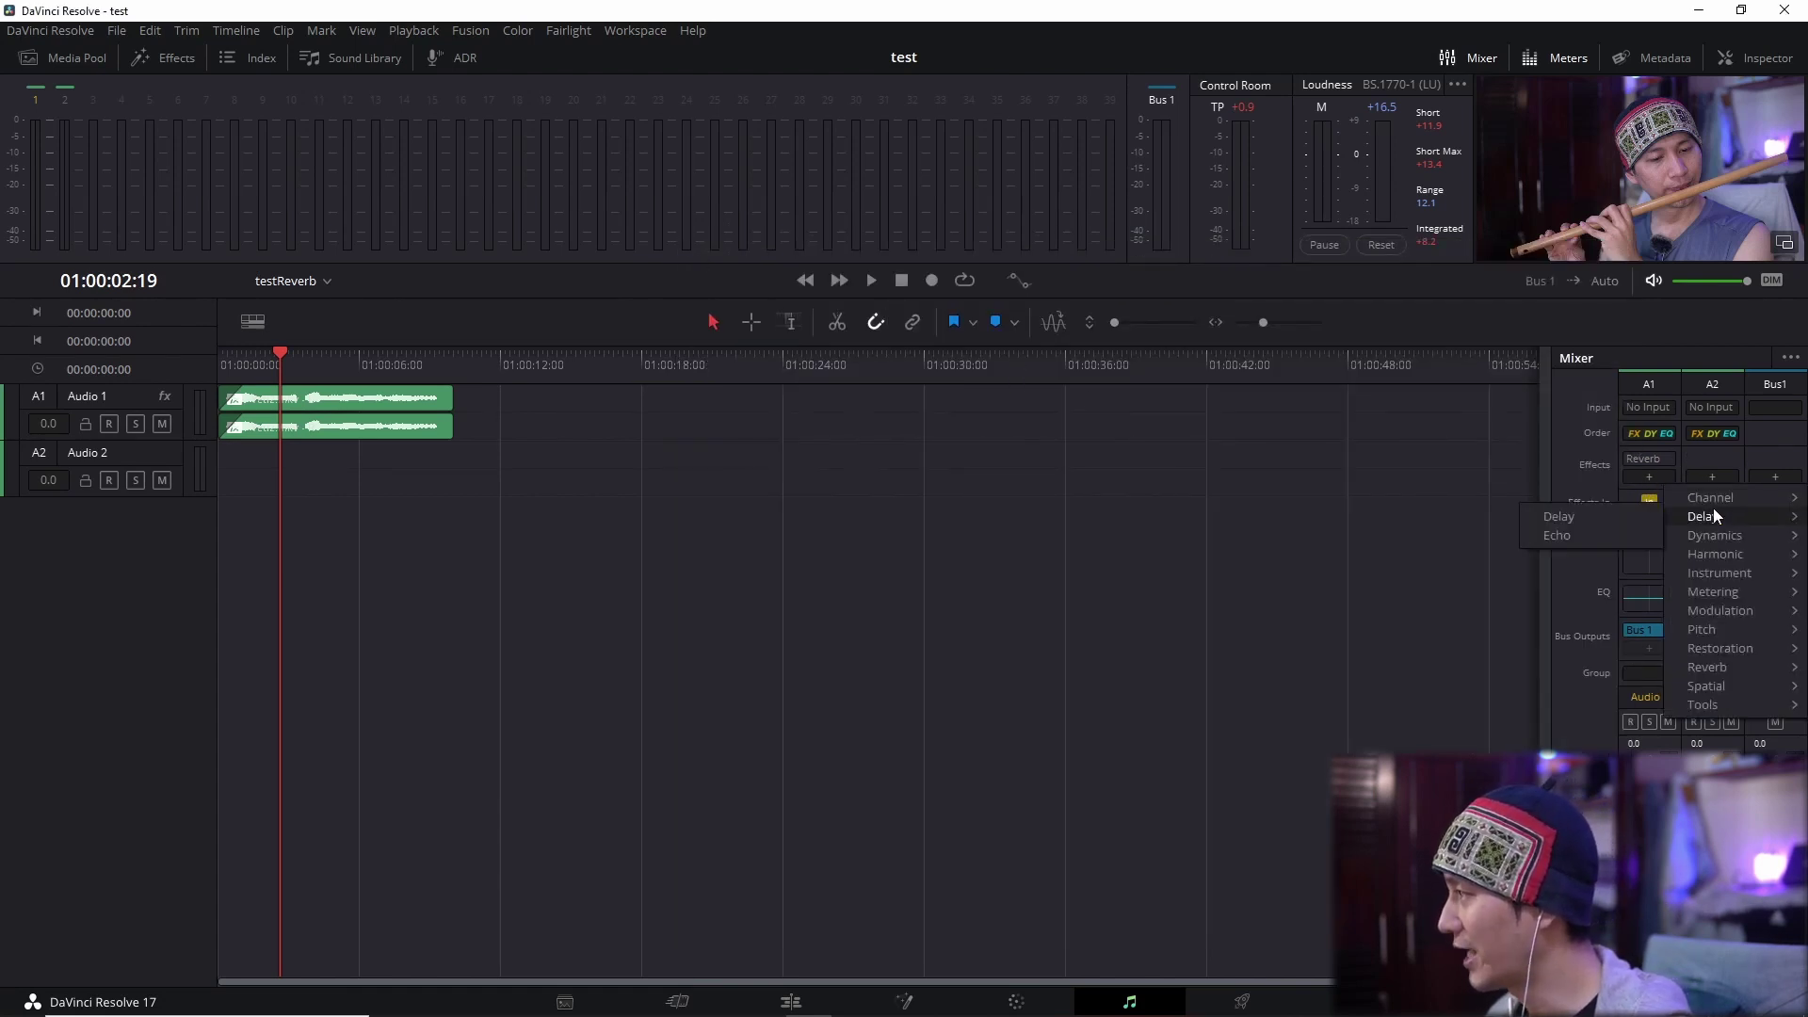
{"action": "left_click", "coordinate": [1569, 535]}
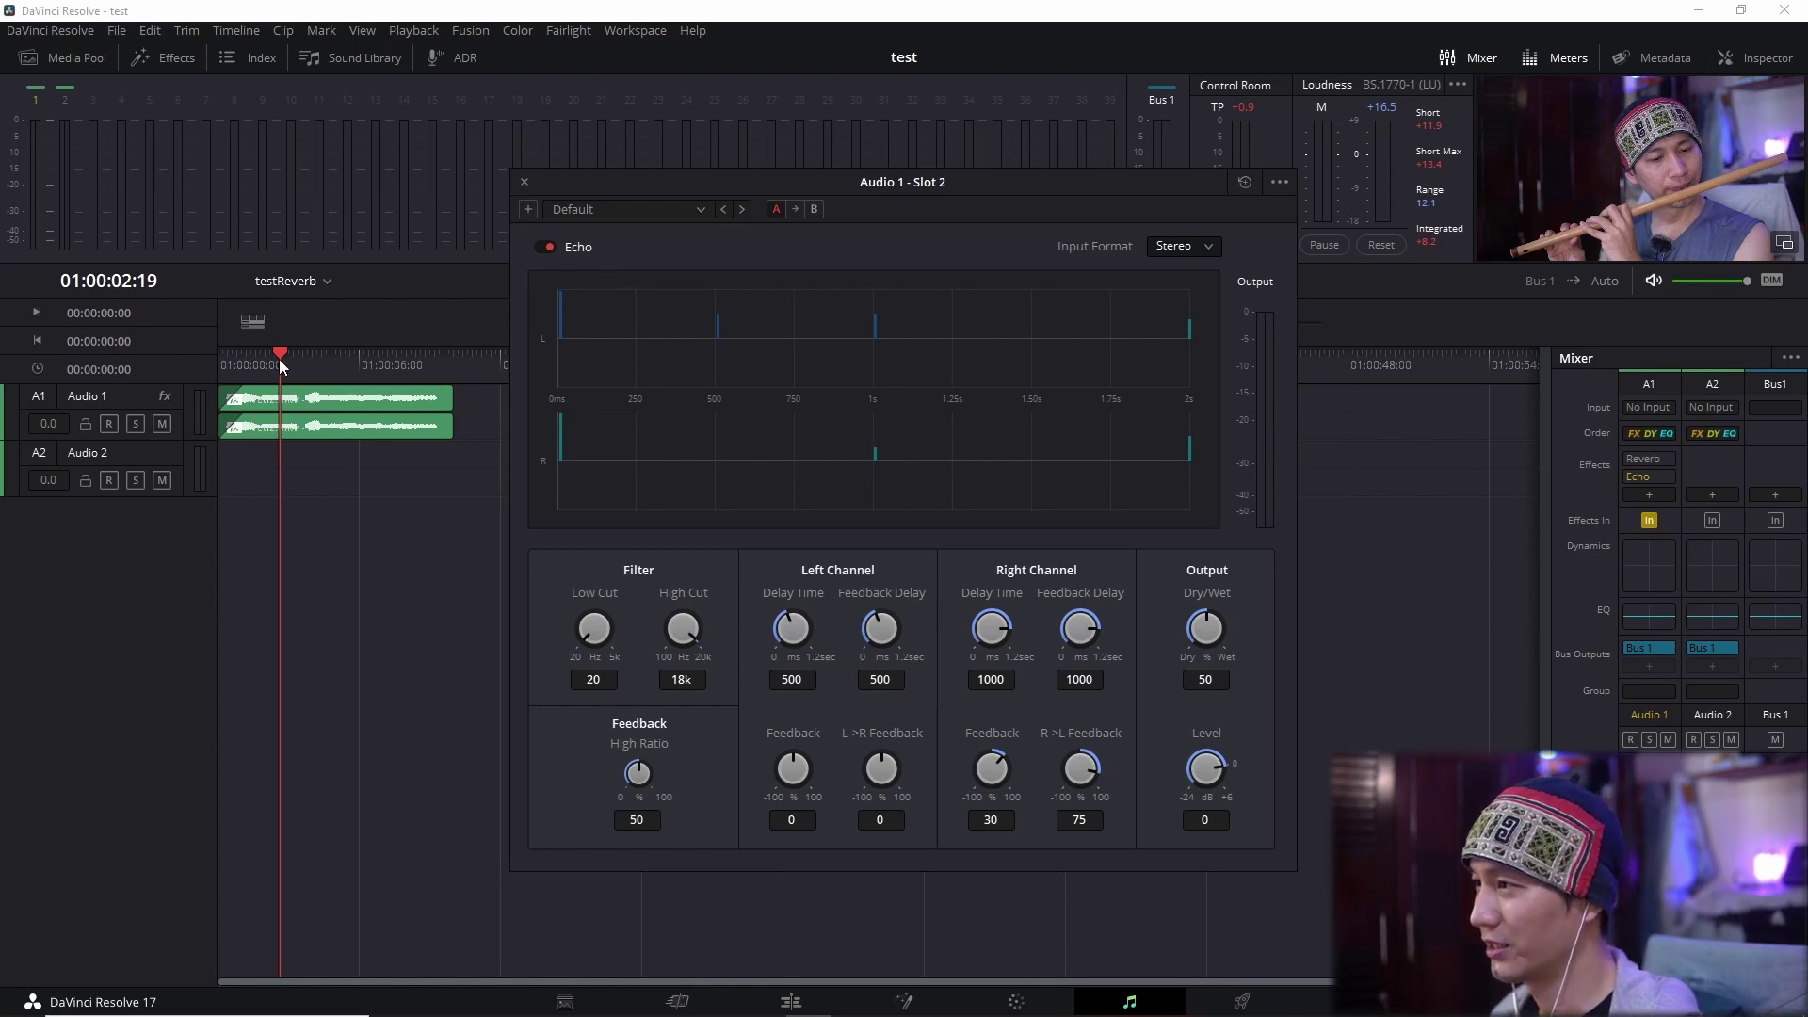
Play the flute clip from about 01:00:04 to hear the Echo's default settings.
{"action": "key", "text": "space"}
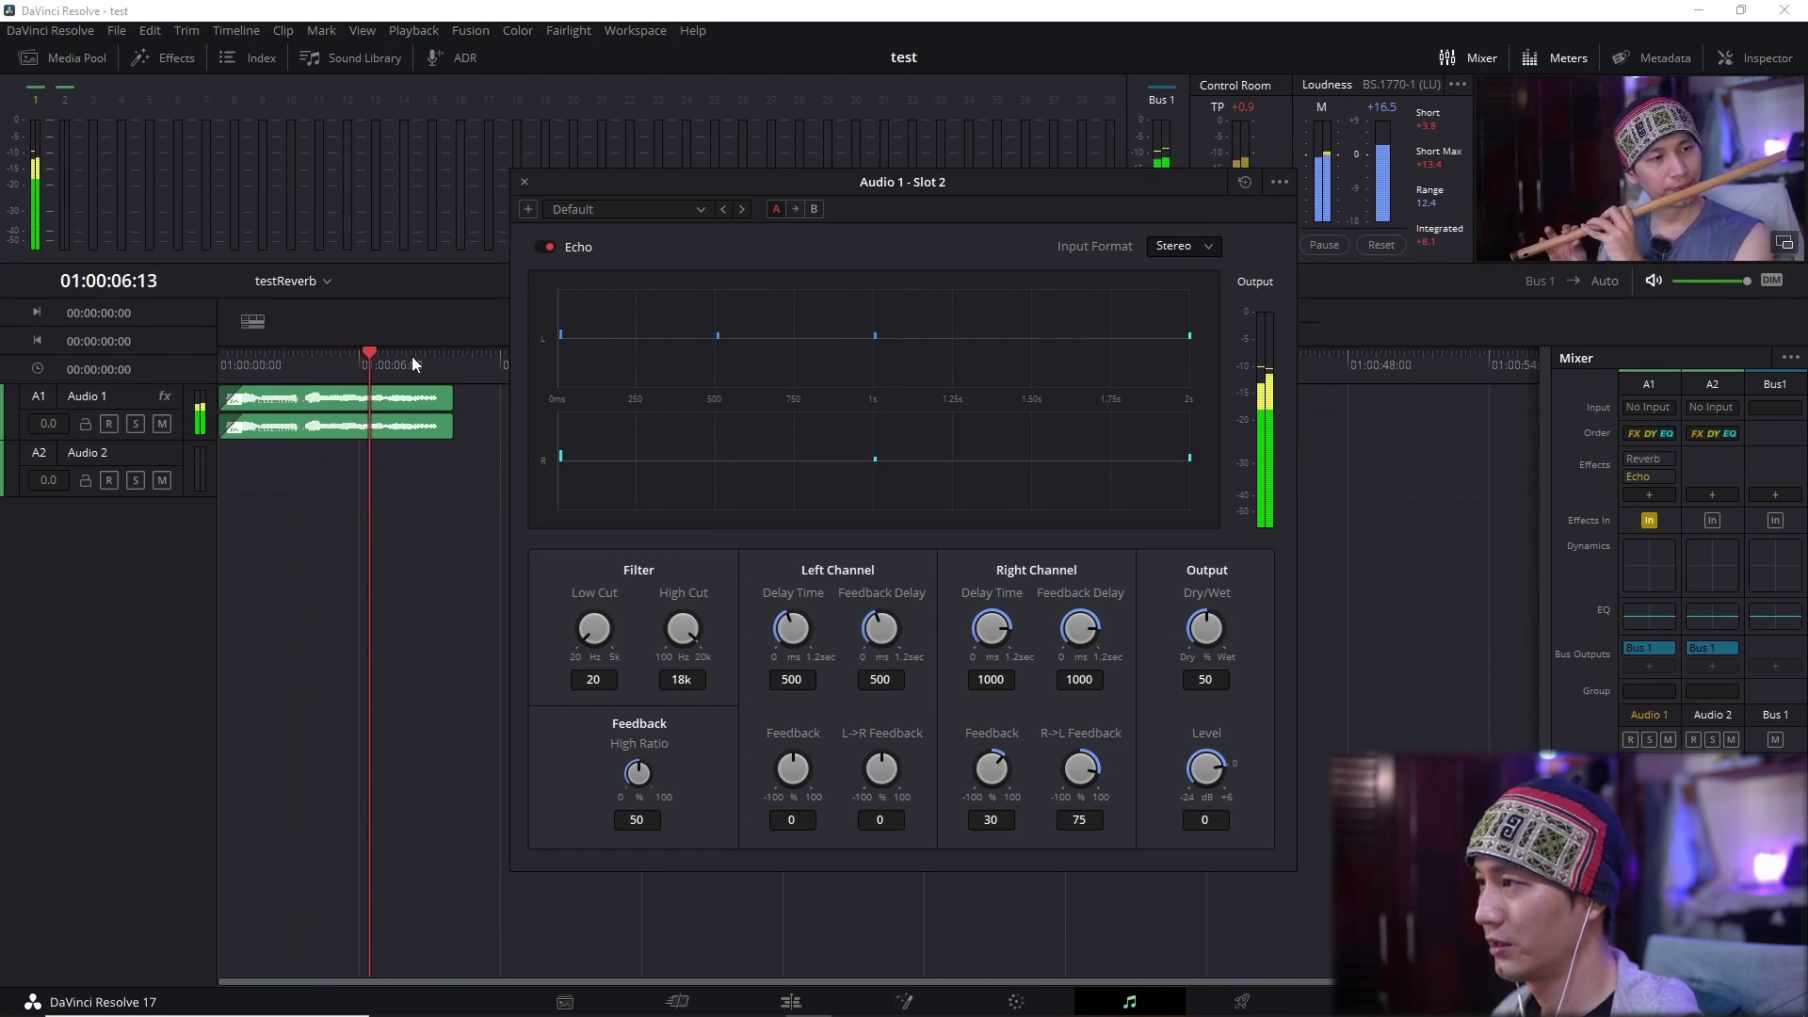
{"action": "key", "text": "space"}
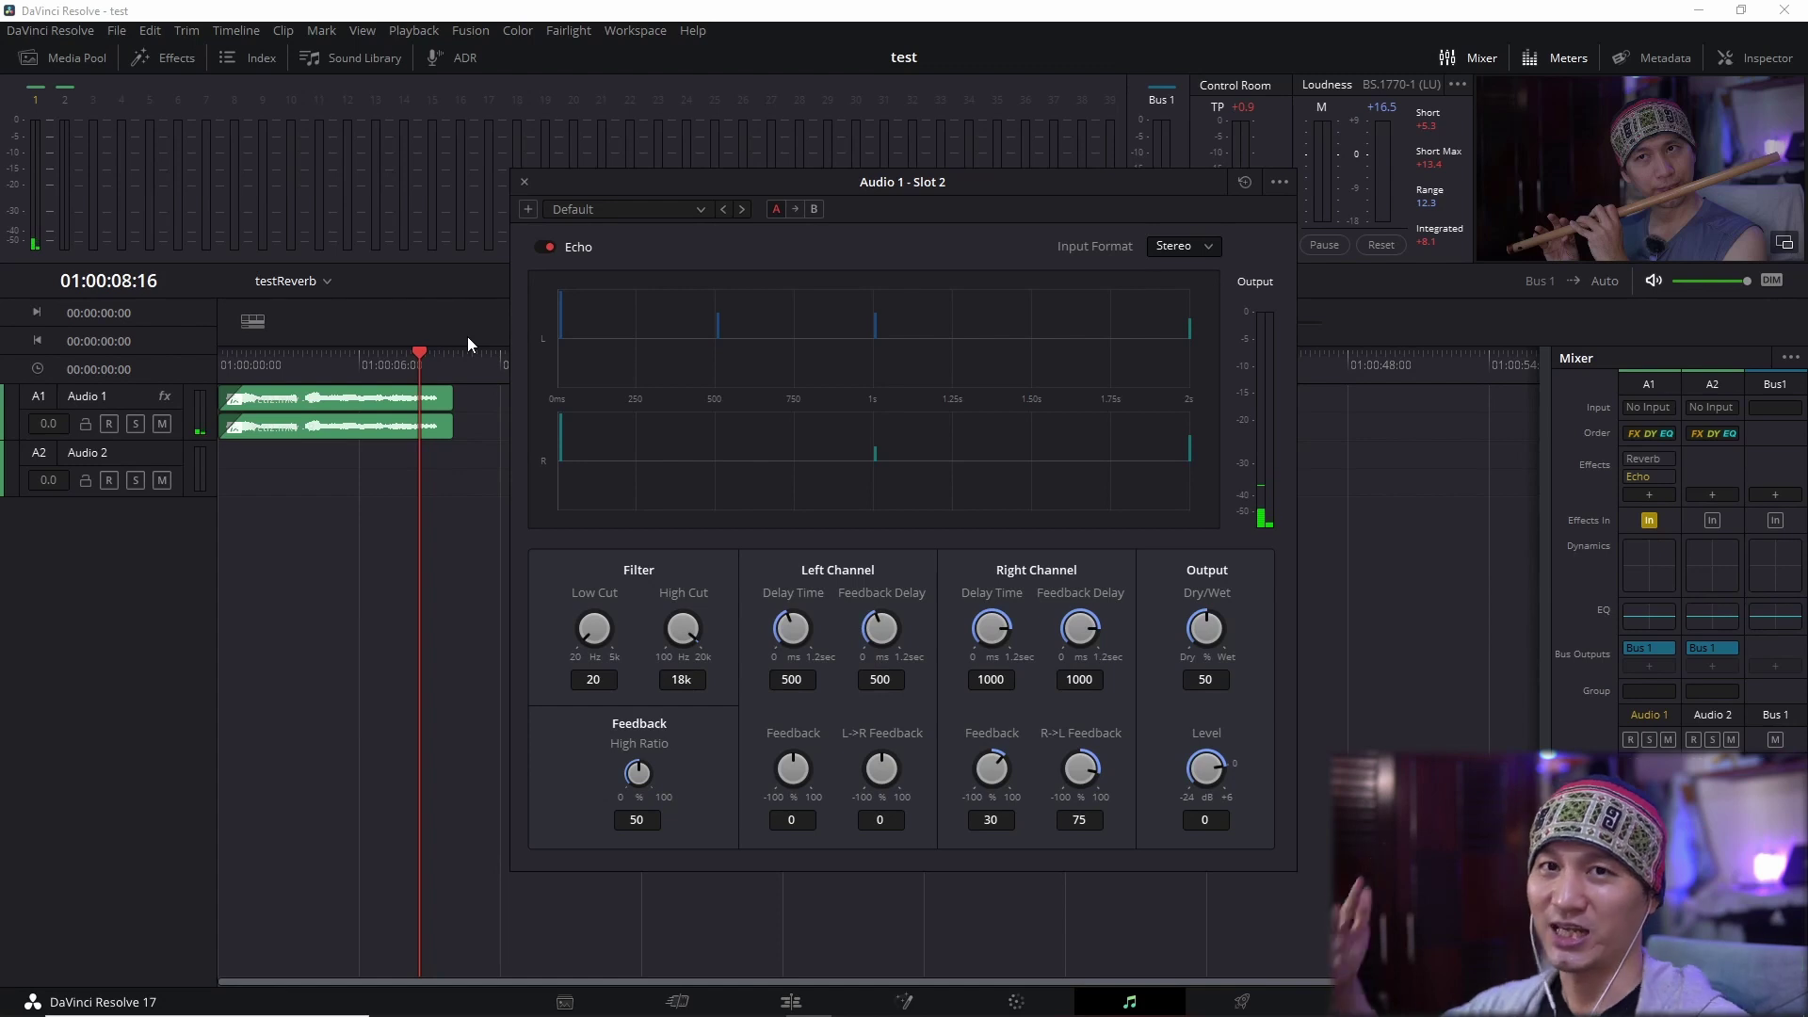
{"action": "left_click", "coordinate": [315, 365]}
{"action": "key", "text": "space"}
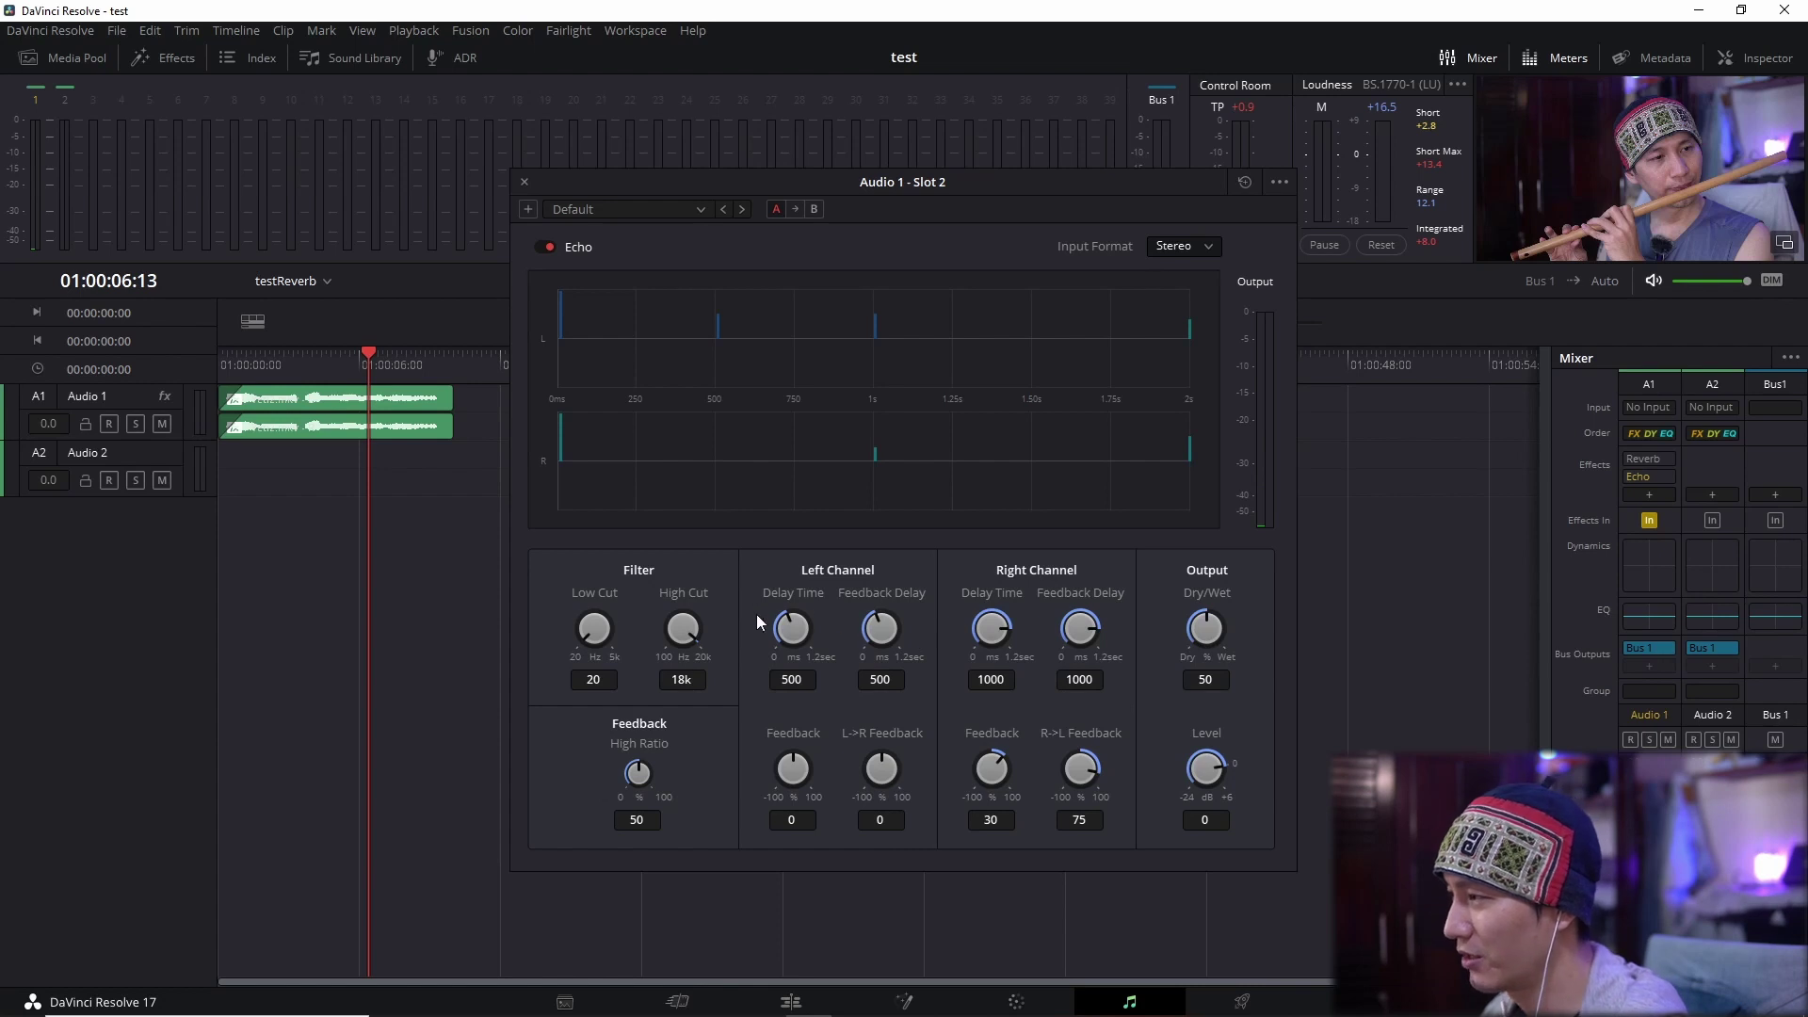
Lower the Echo dry/wet to about 21.3, replay from 01:00:05:16, and close the Echo window.
{"action": "left_click_drag", "start_coordinate": [1207, 634], "coordinate": [1128, 658]}
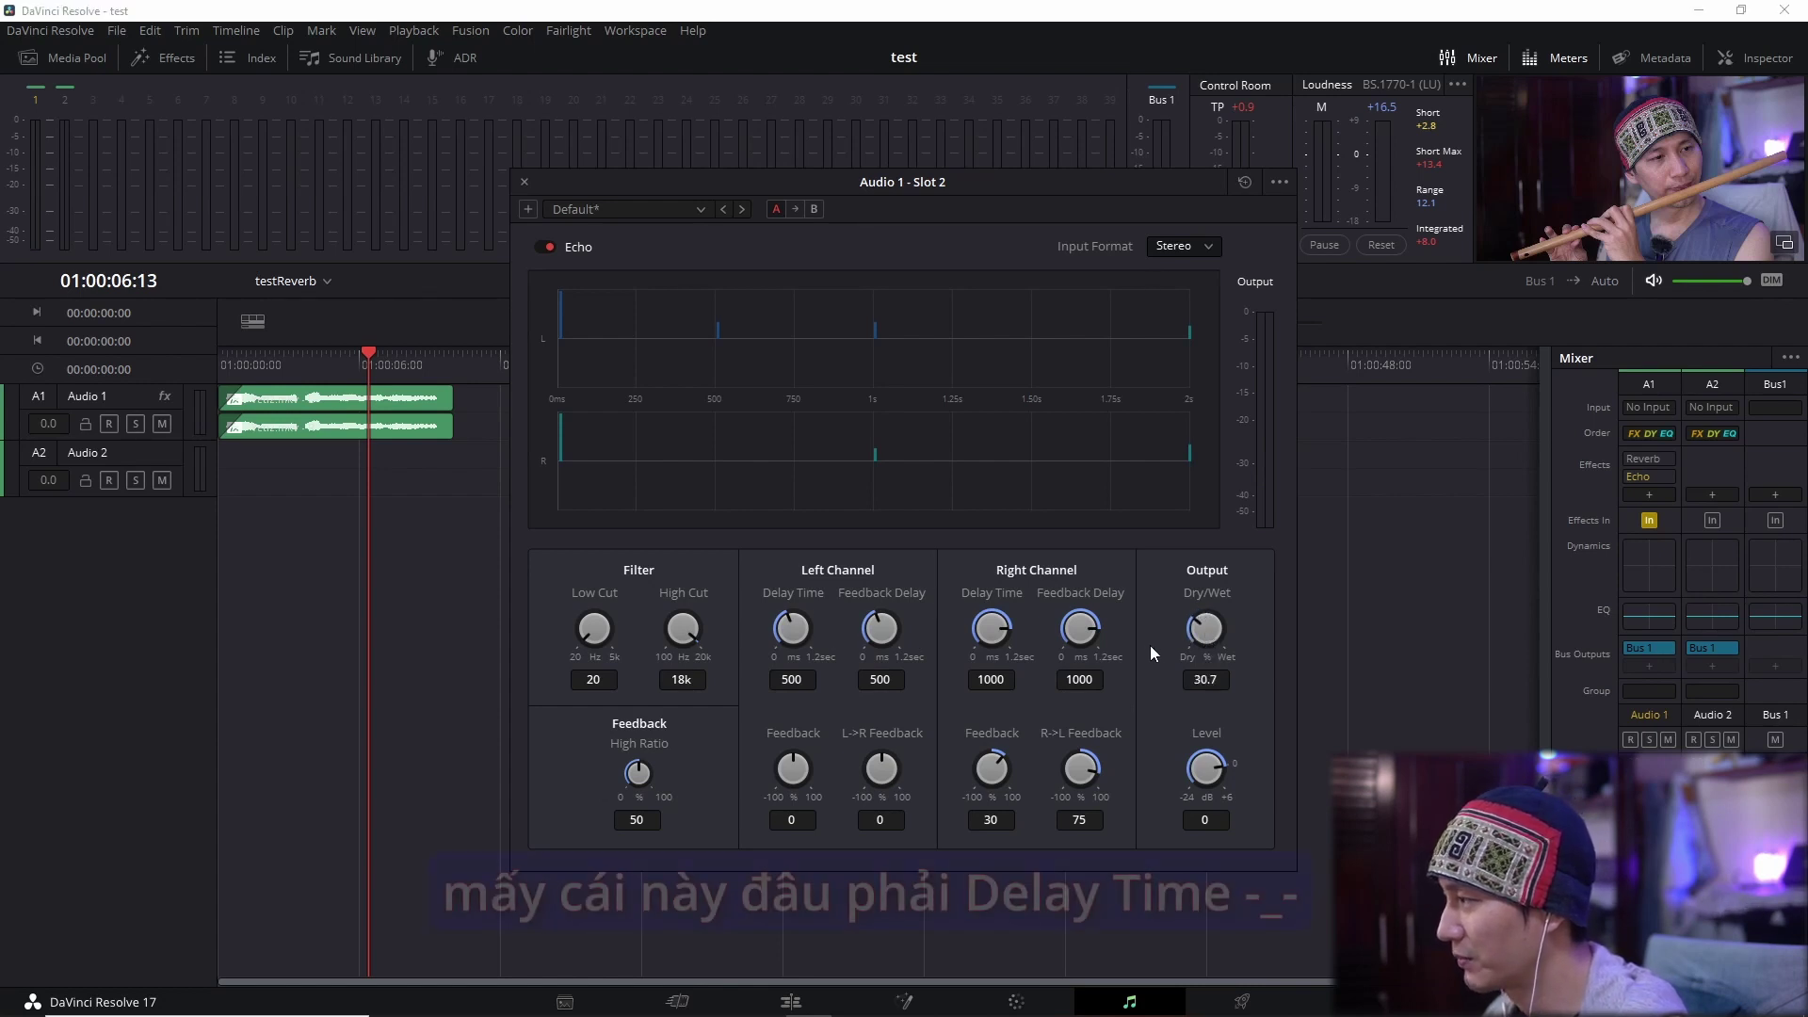
{"action": "key", "text": "space"}
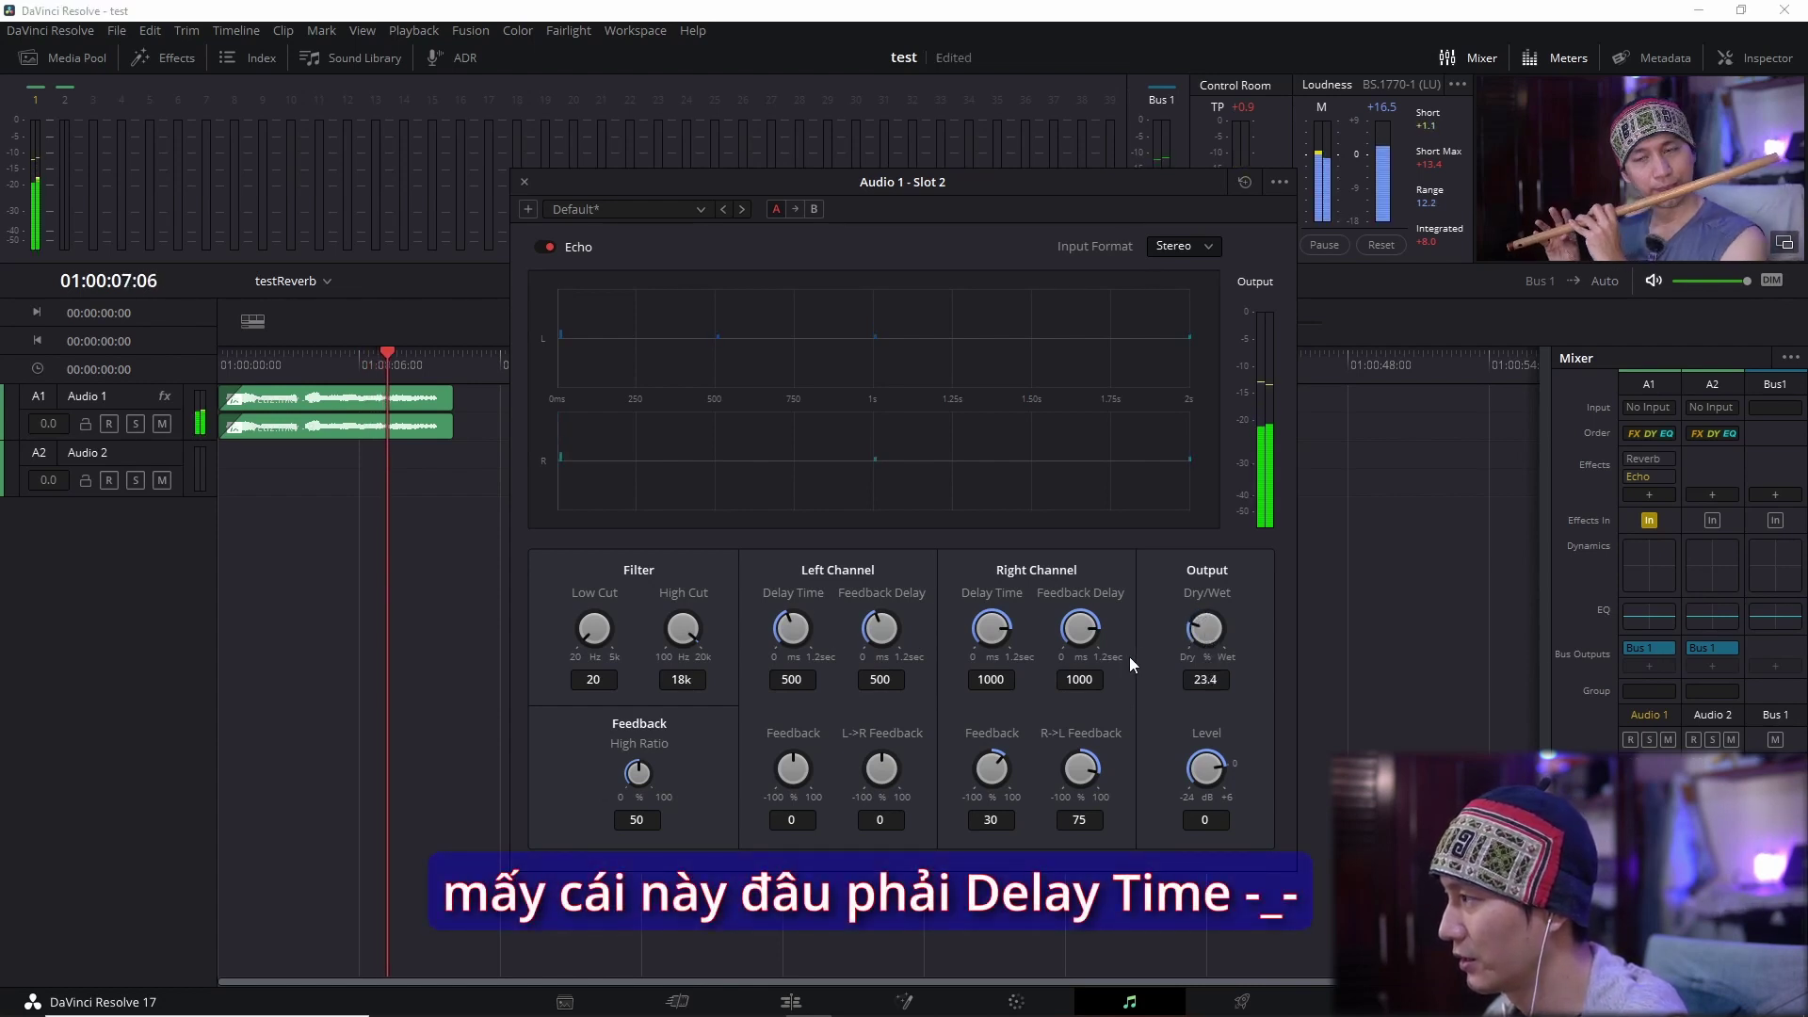
{"action": "left_click_drag", "start_coordinate": [1206, 642], "coordinate": [1195, 632]}
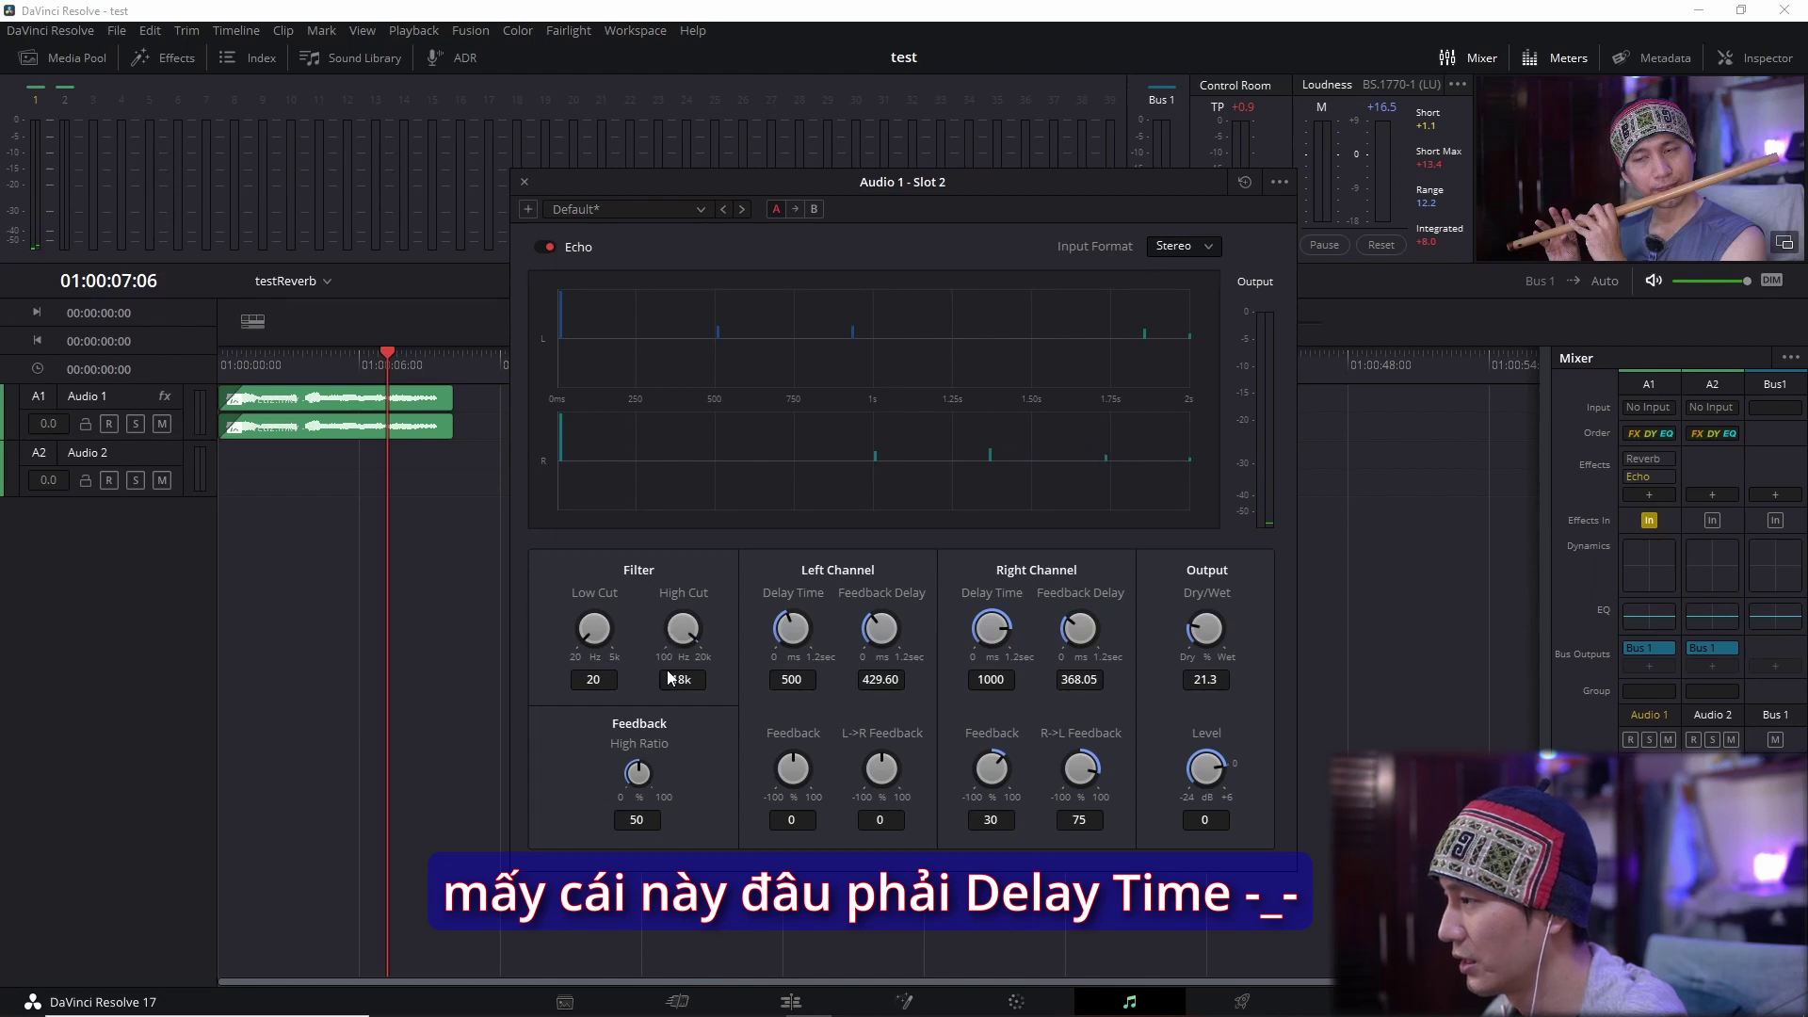
{"action": "left_click", "coordinate": [349, 360]}
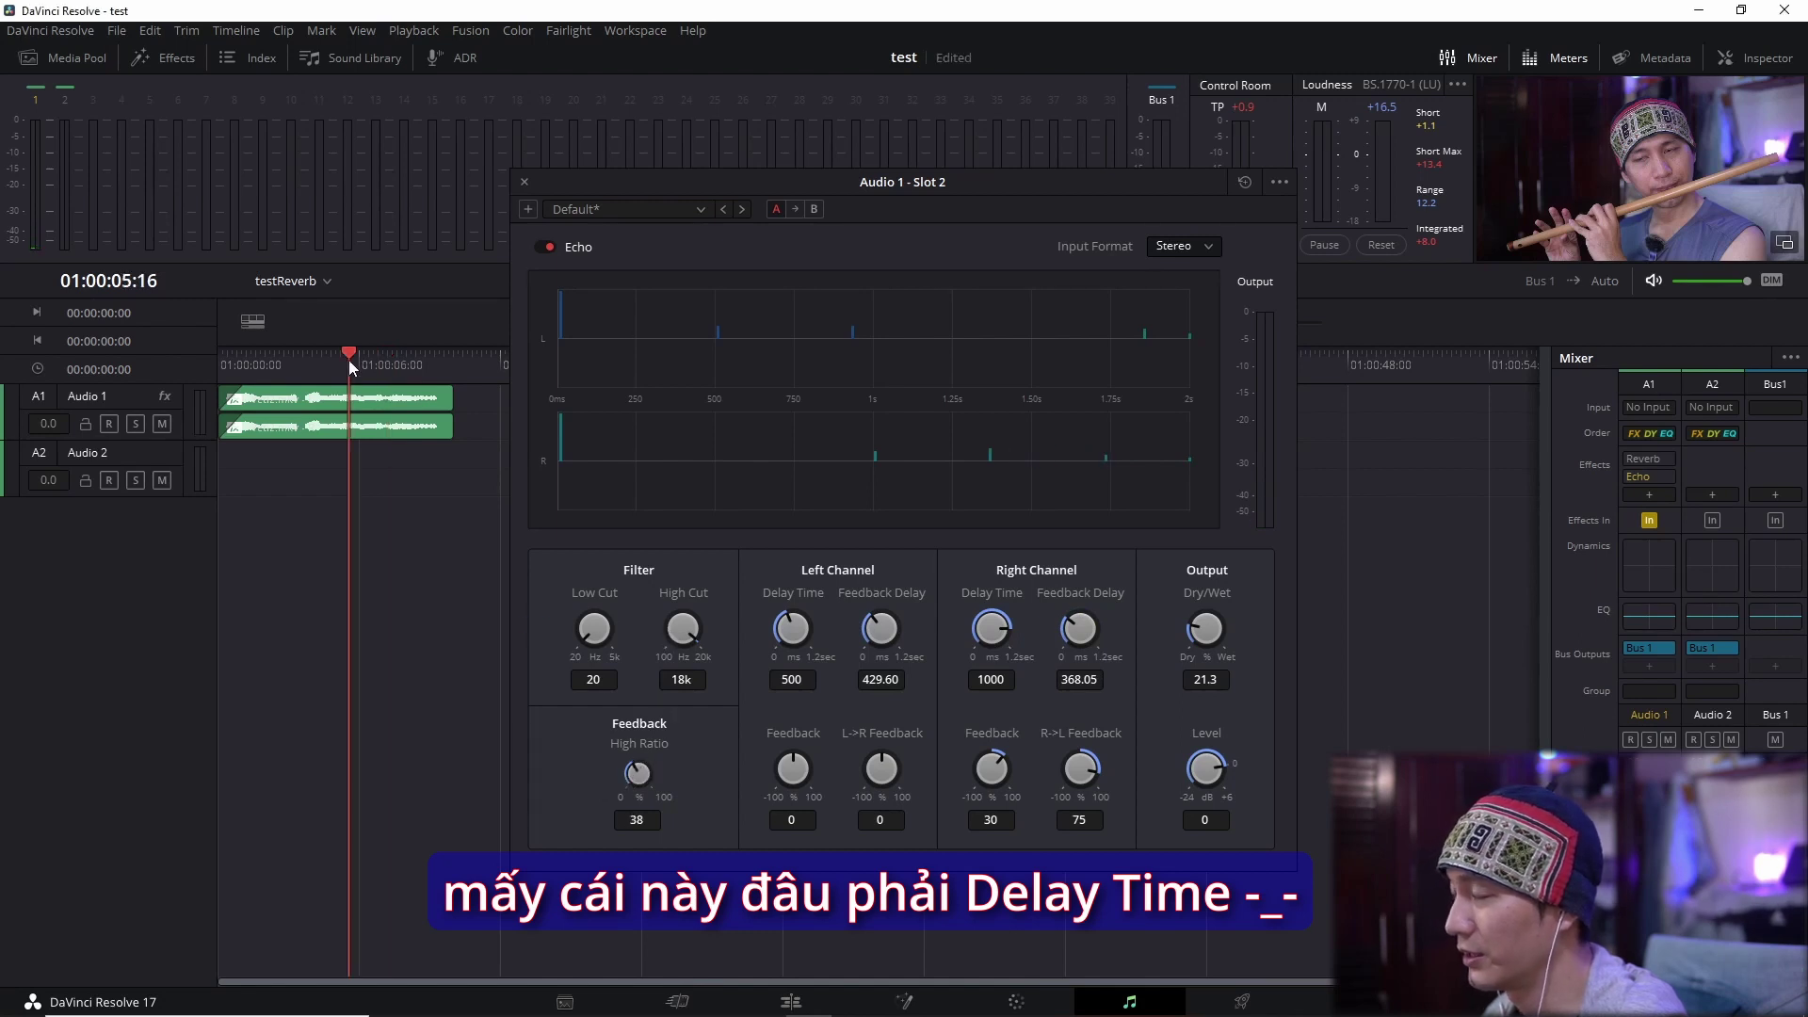
{"action": "key", "text": "space"}
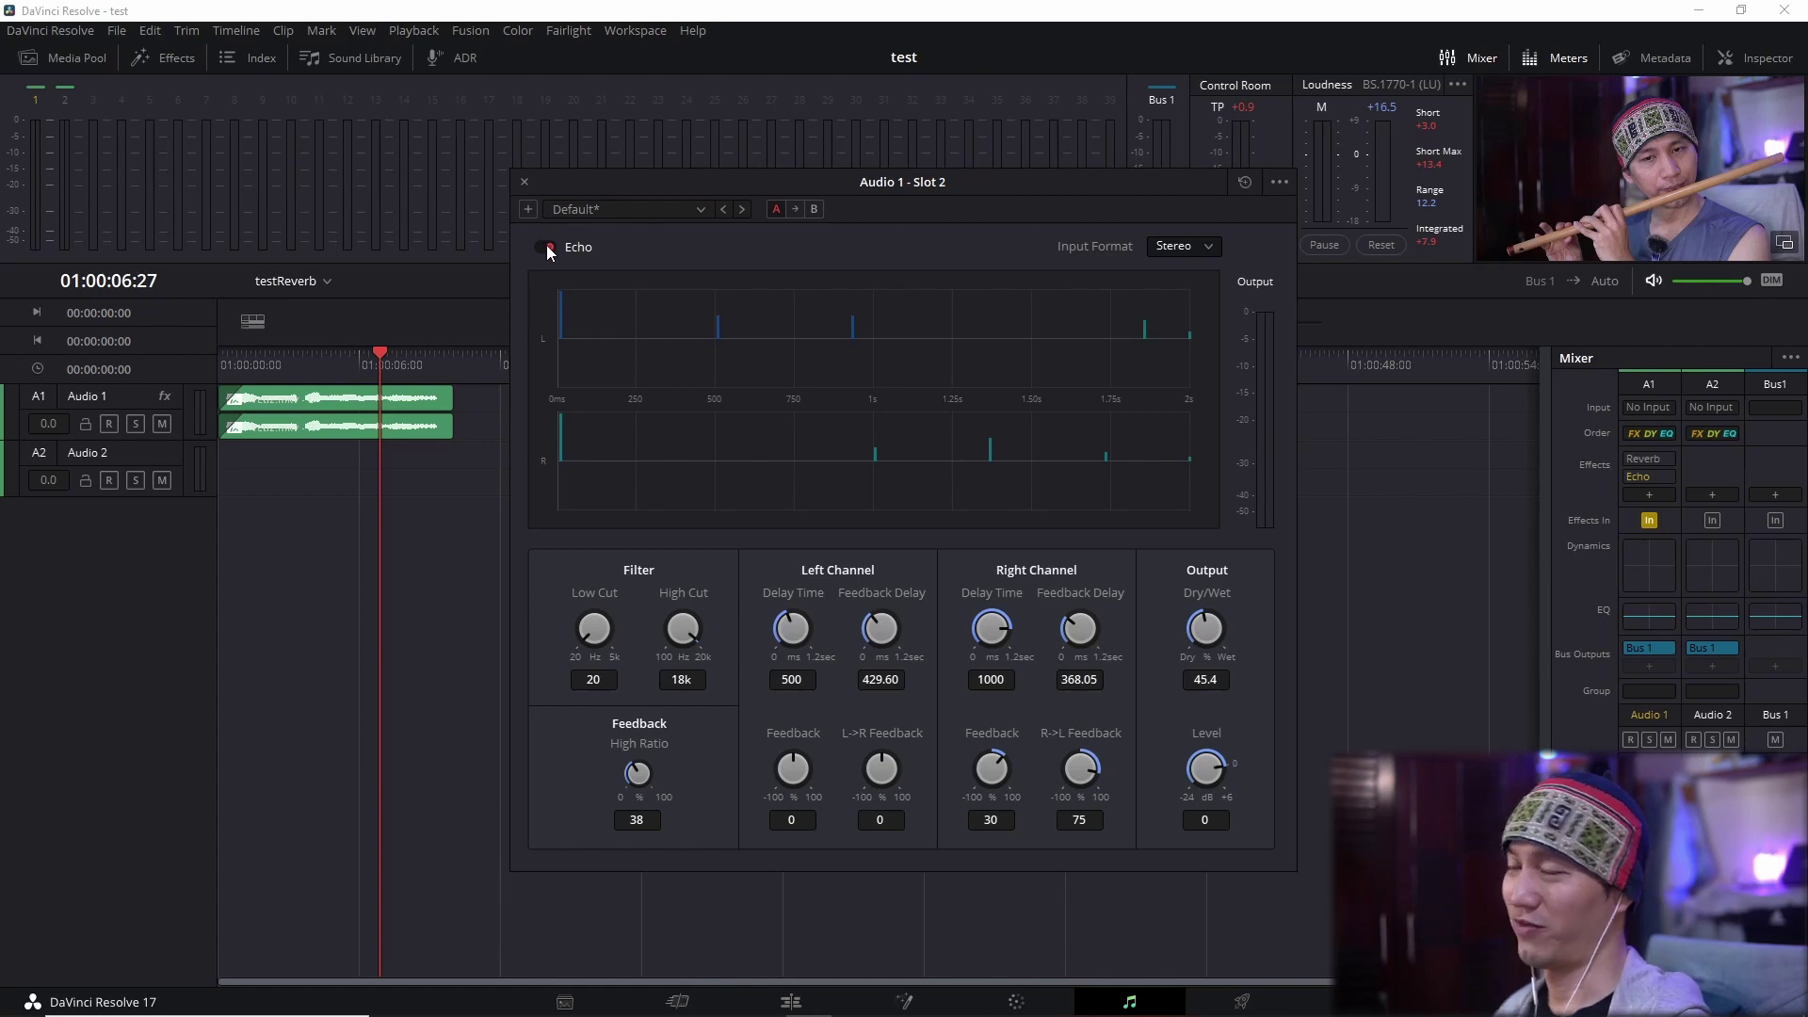
{"action": "left_click", "coordinate": [526, 183]}
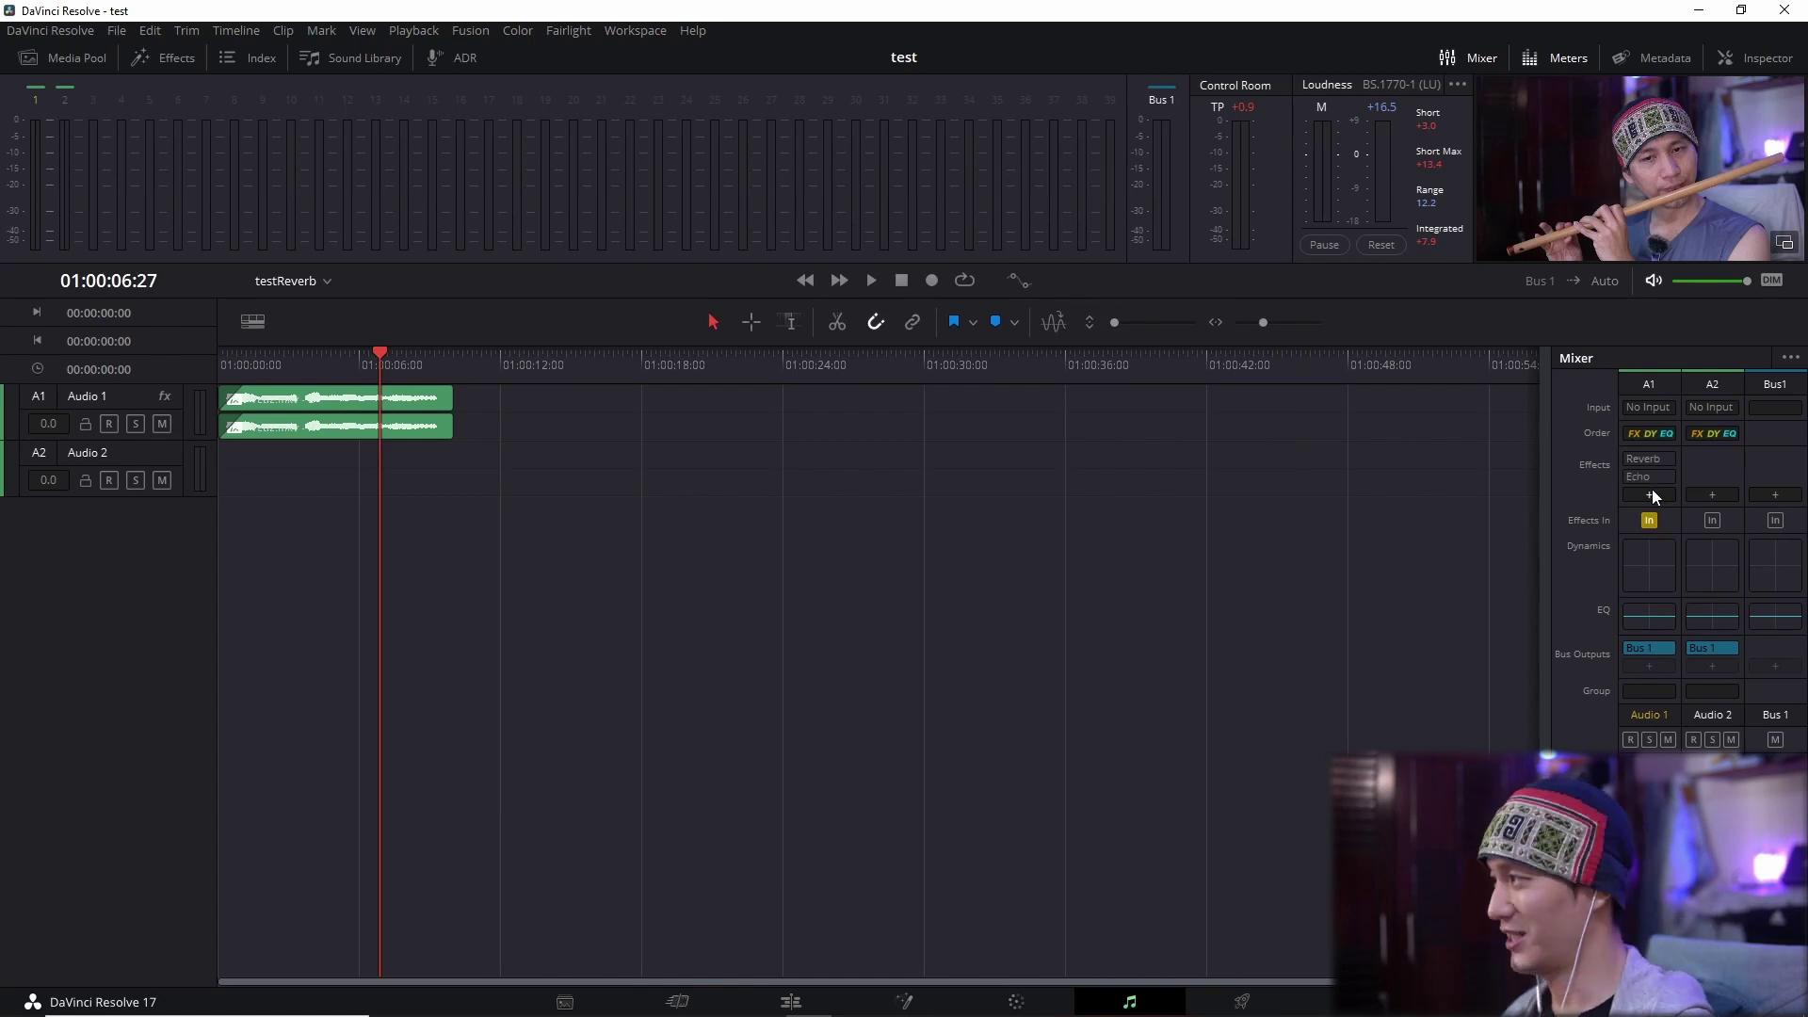
Delete the Echo plugin from Audio 1 in the Mixer, leaving Reverb as the only effect.
{"action": "mouse_move", "coordinate": [1654, 483]}
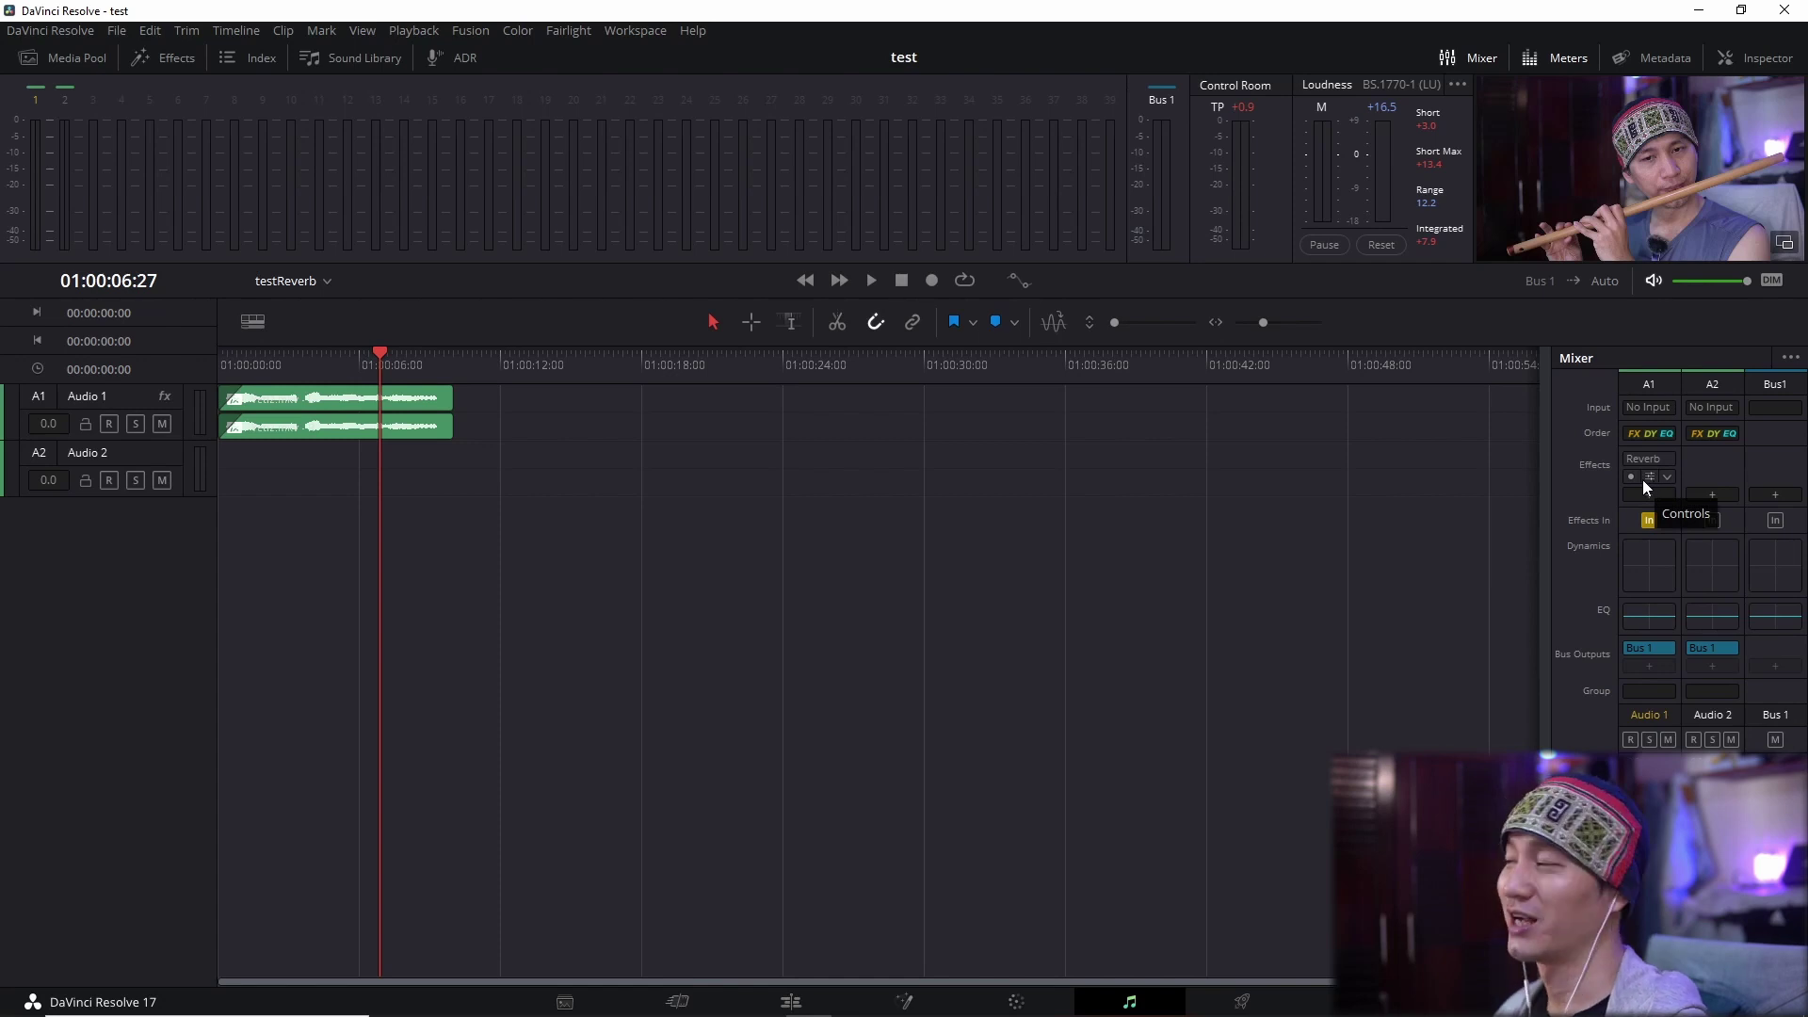
{"action": "left_click", "coordinate": [359, 422]}
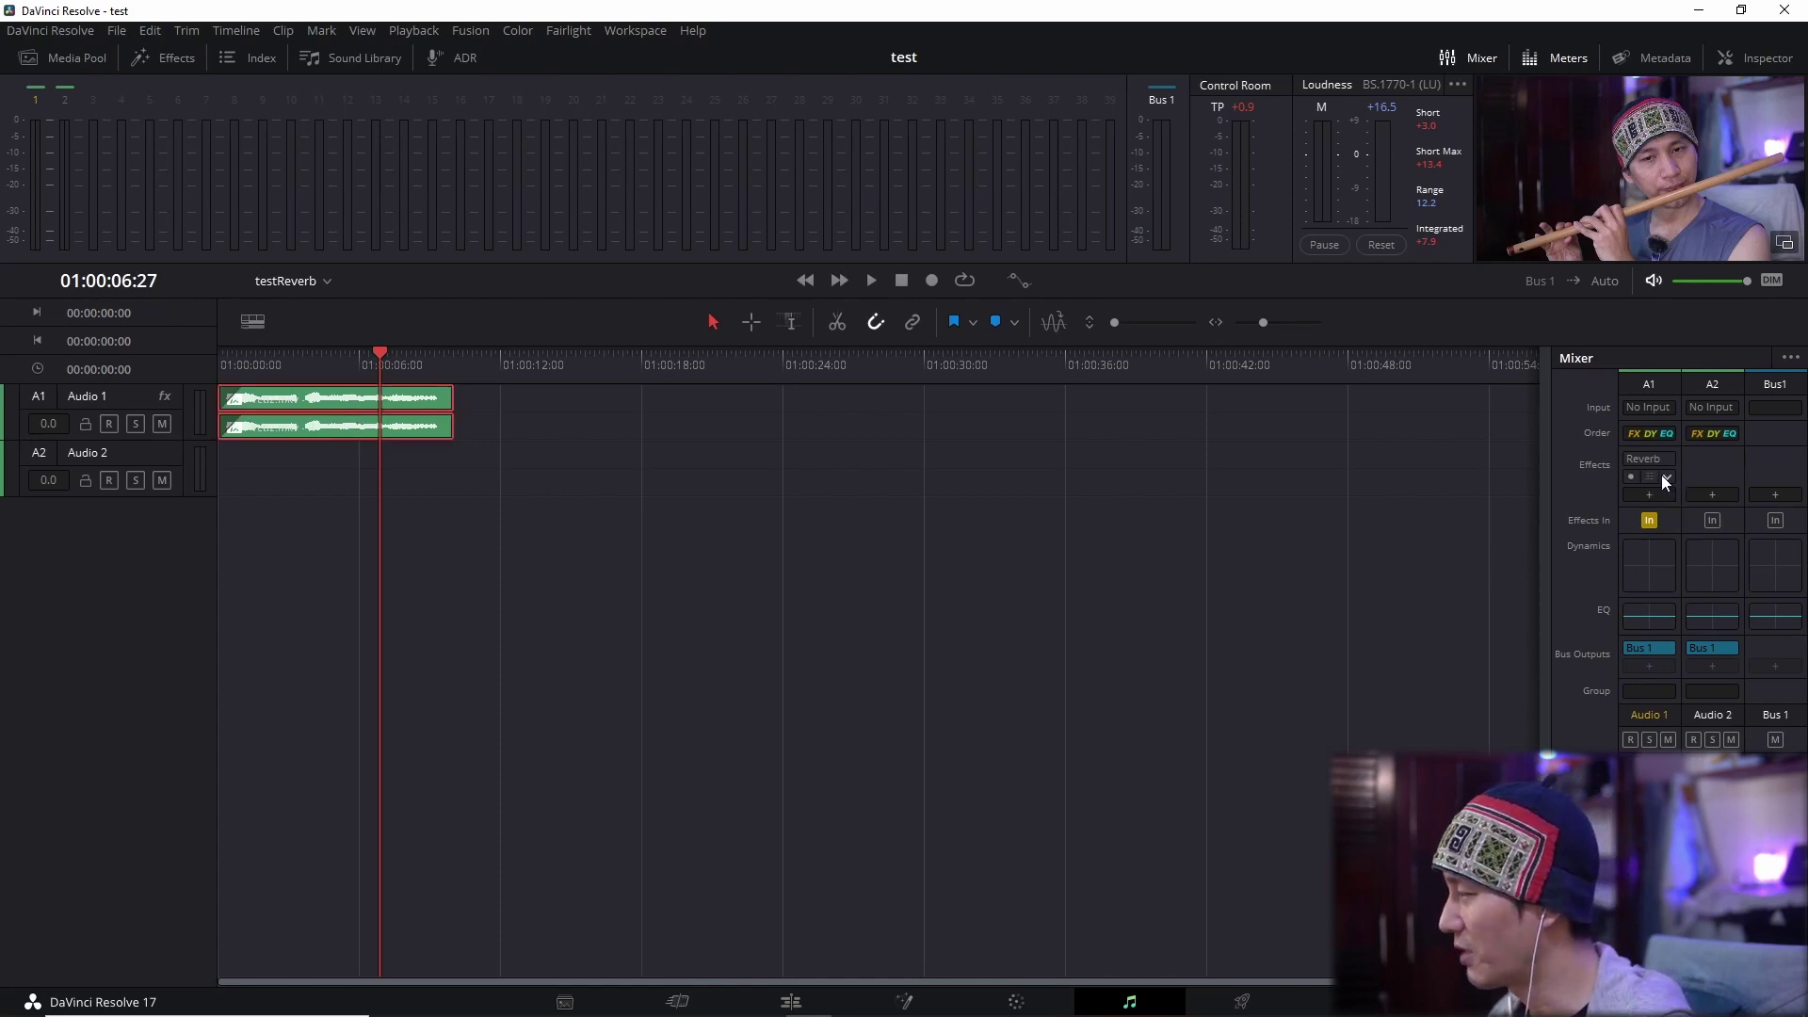
{"action": "left_click", "coordinate": [1667, 476]}
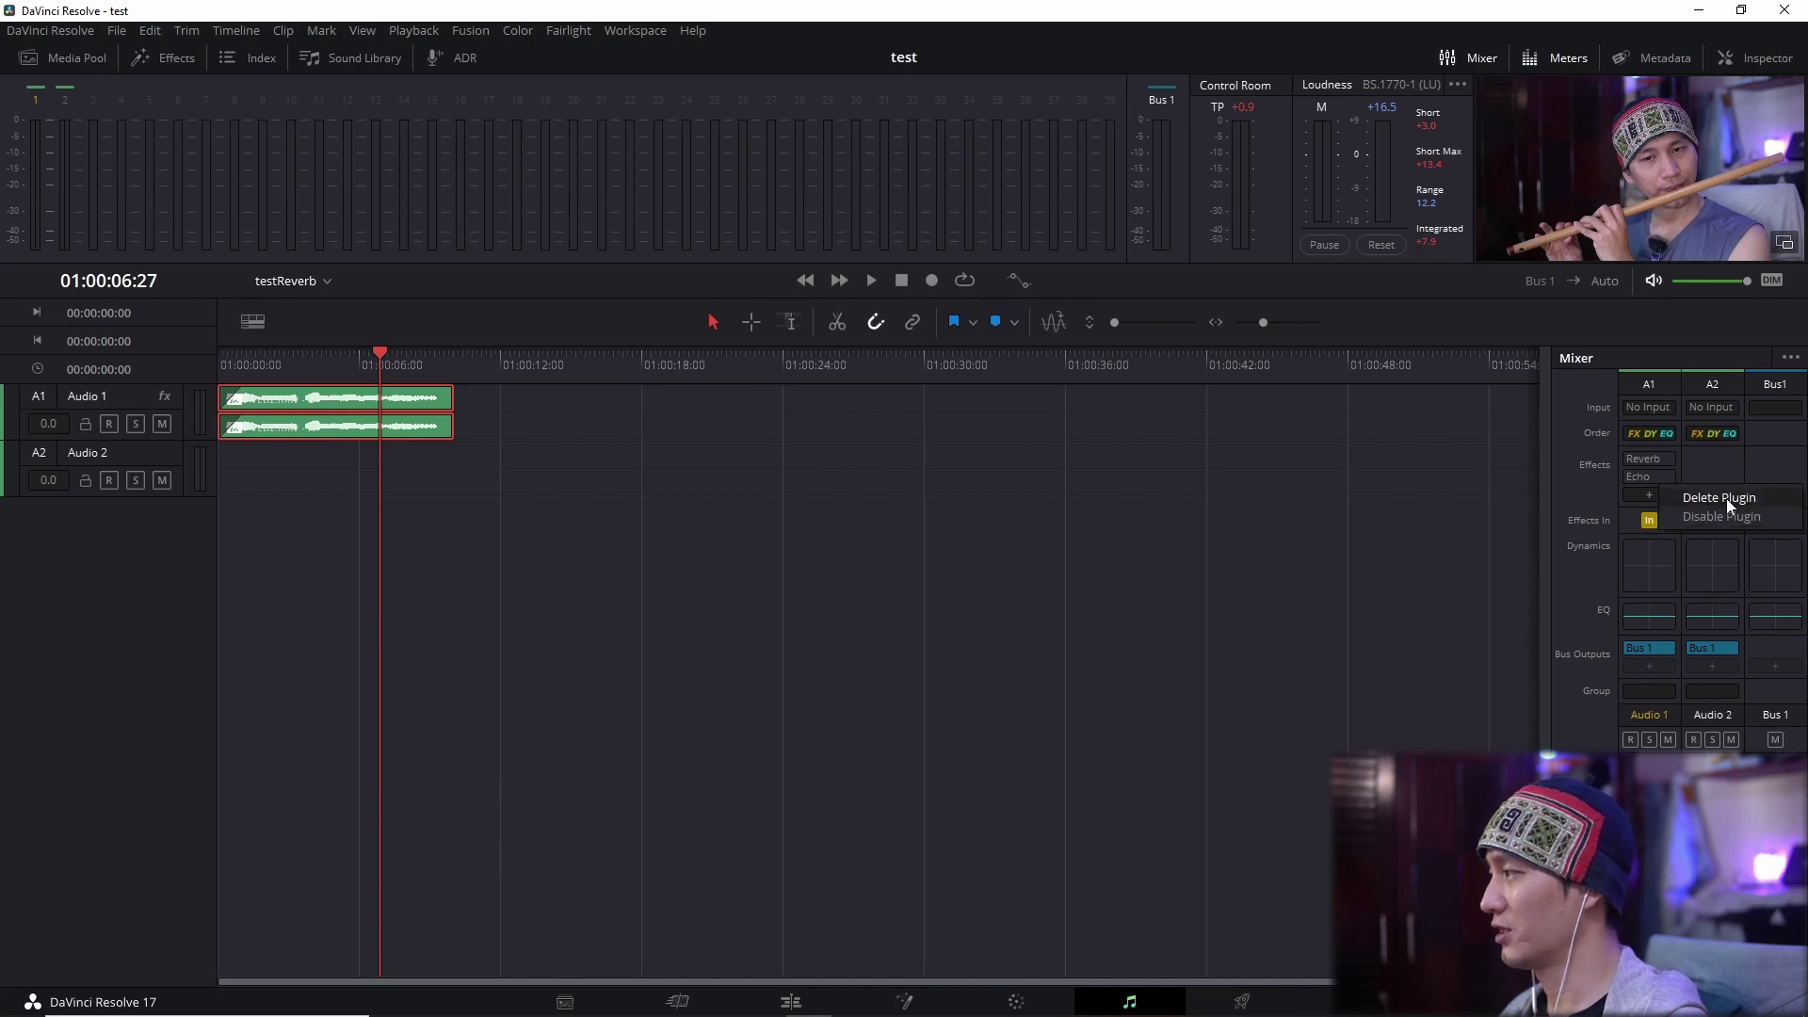
{"action": "left_click", "coordinate": [1727, 497]}
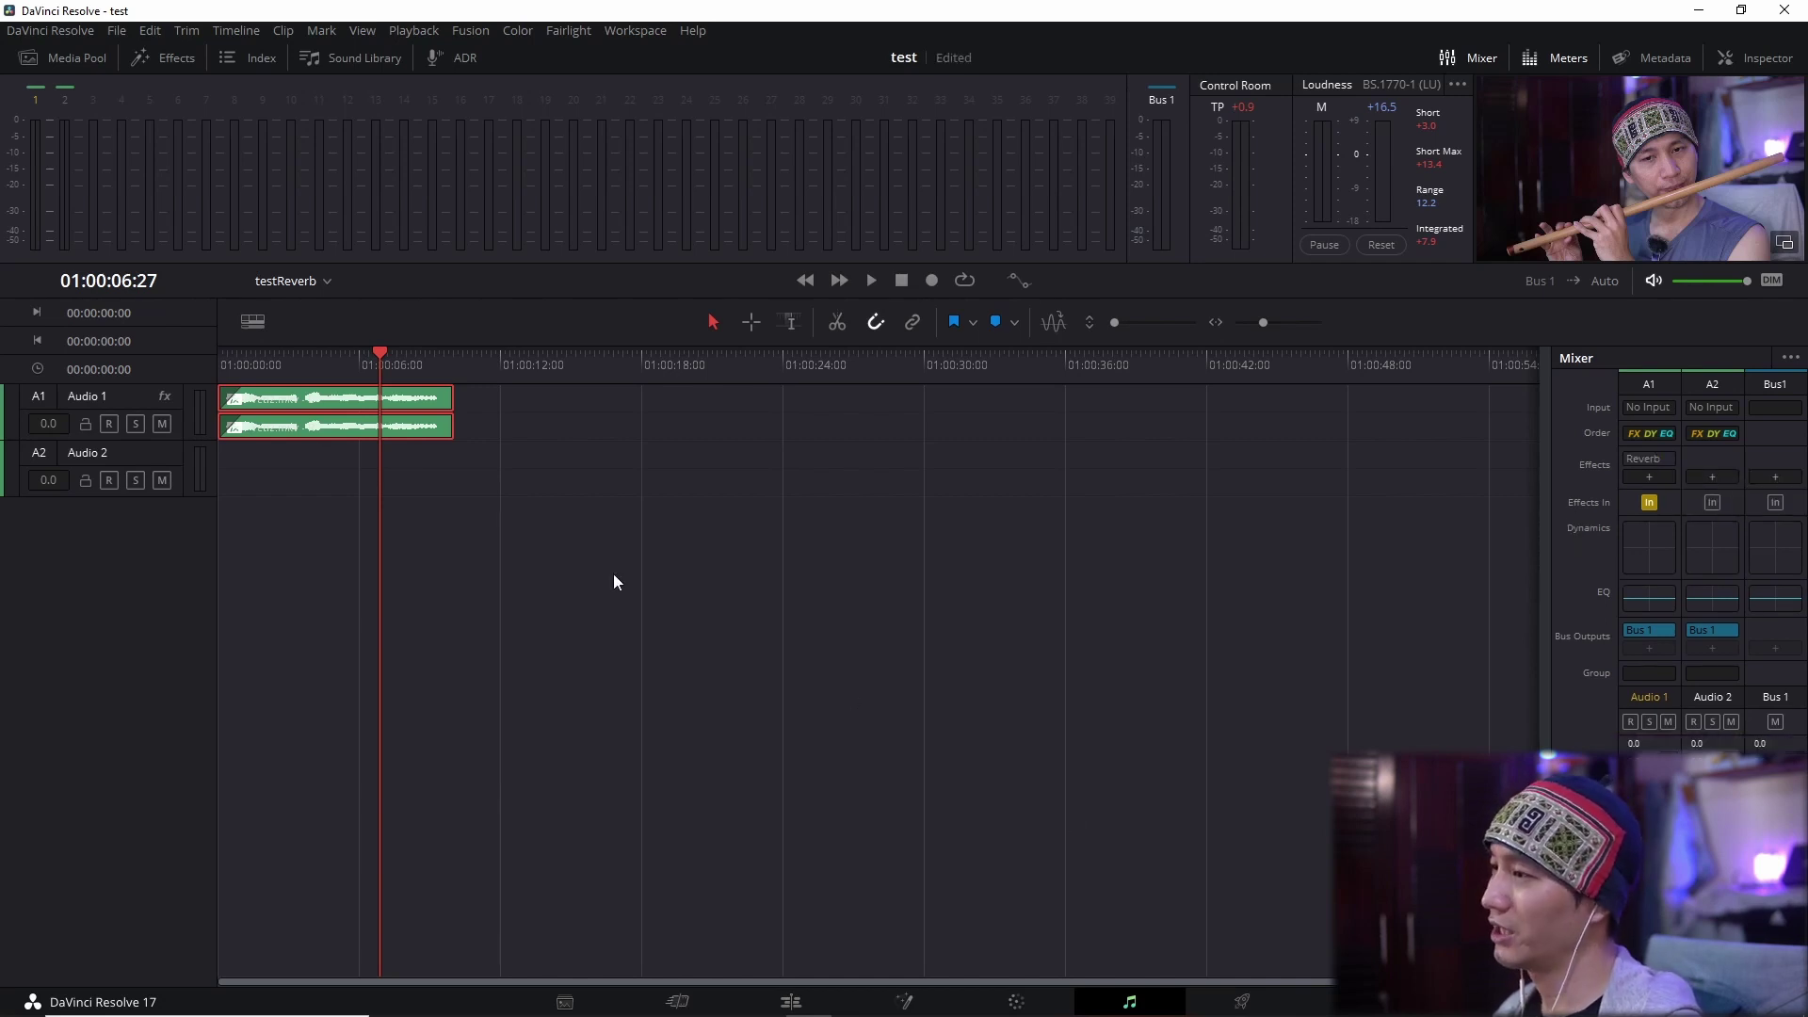
{"action": "right_click", "coordinate": [1665, 456]}
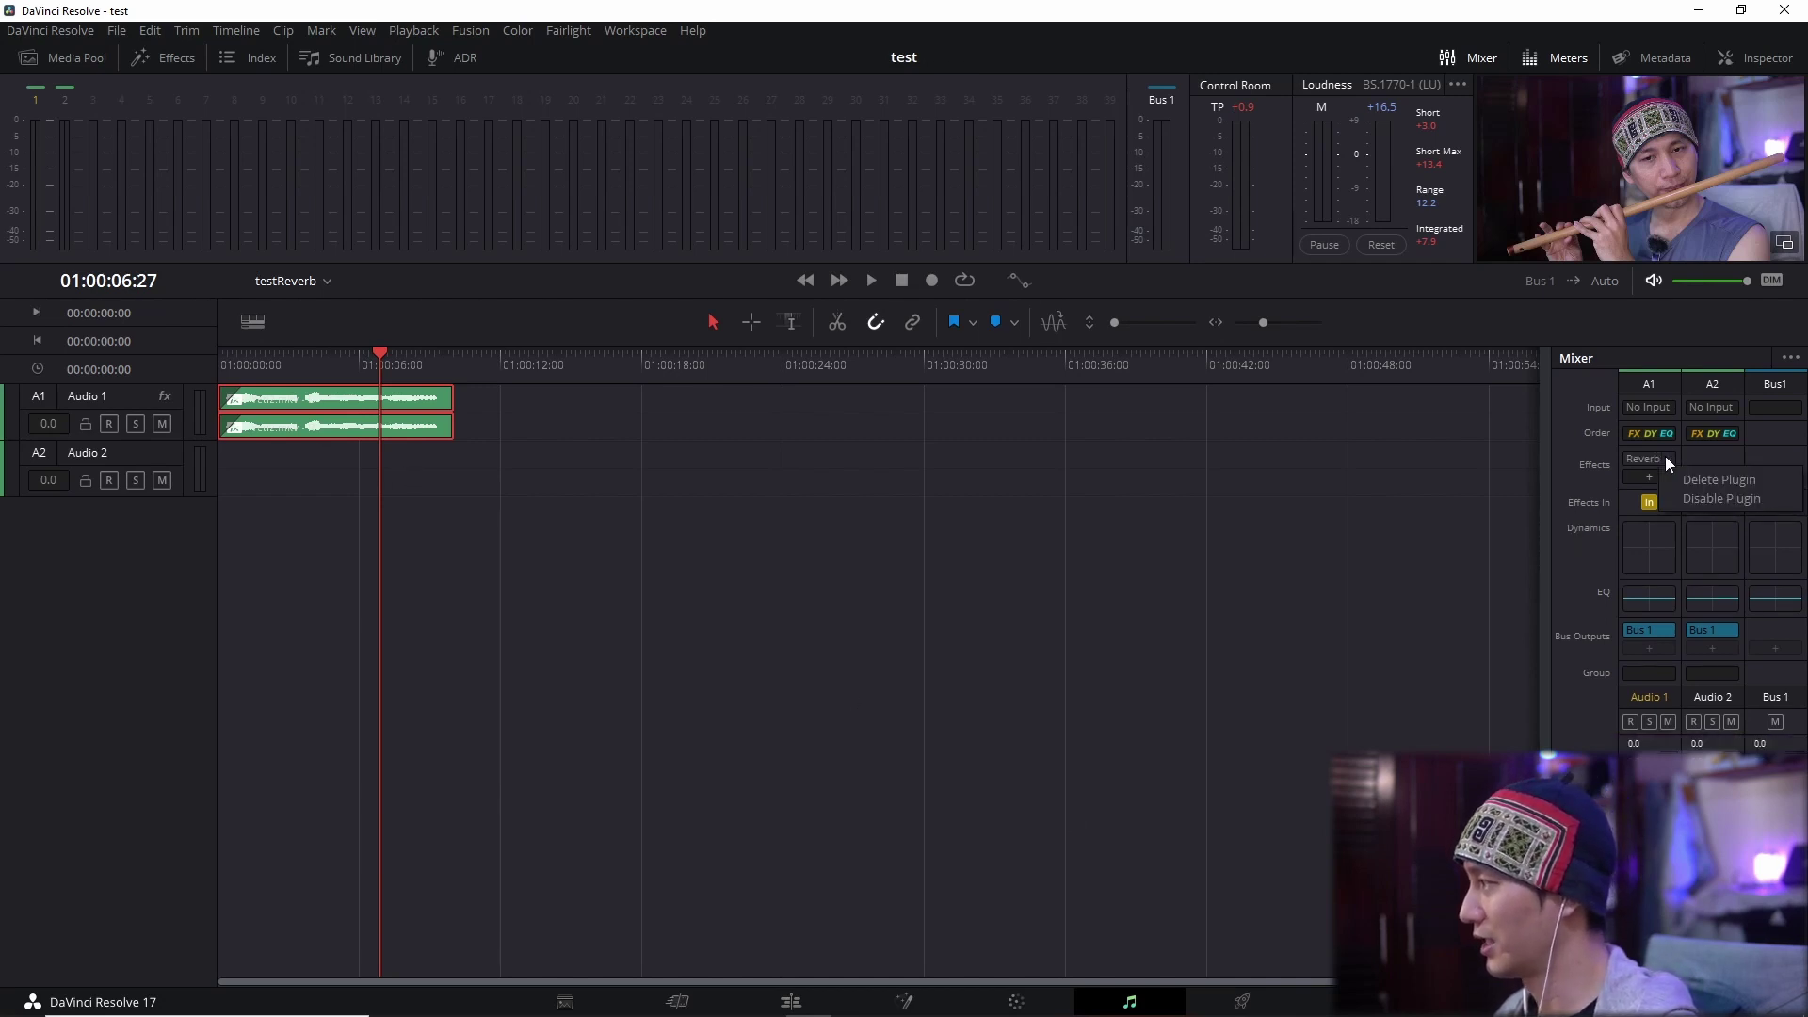
{"action": "left_click", "coordinate": [1703, 480]}
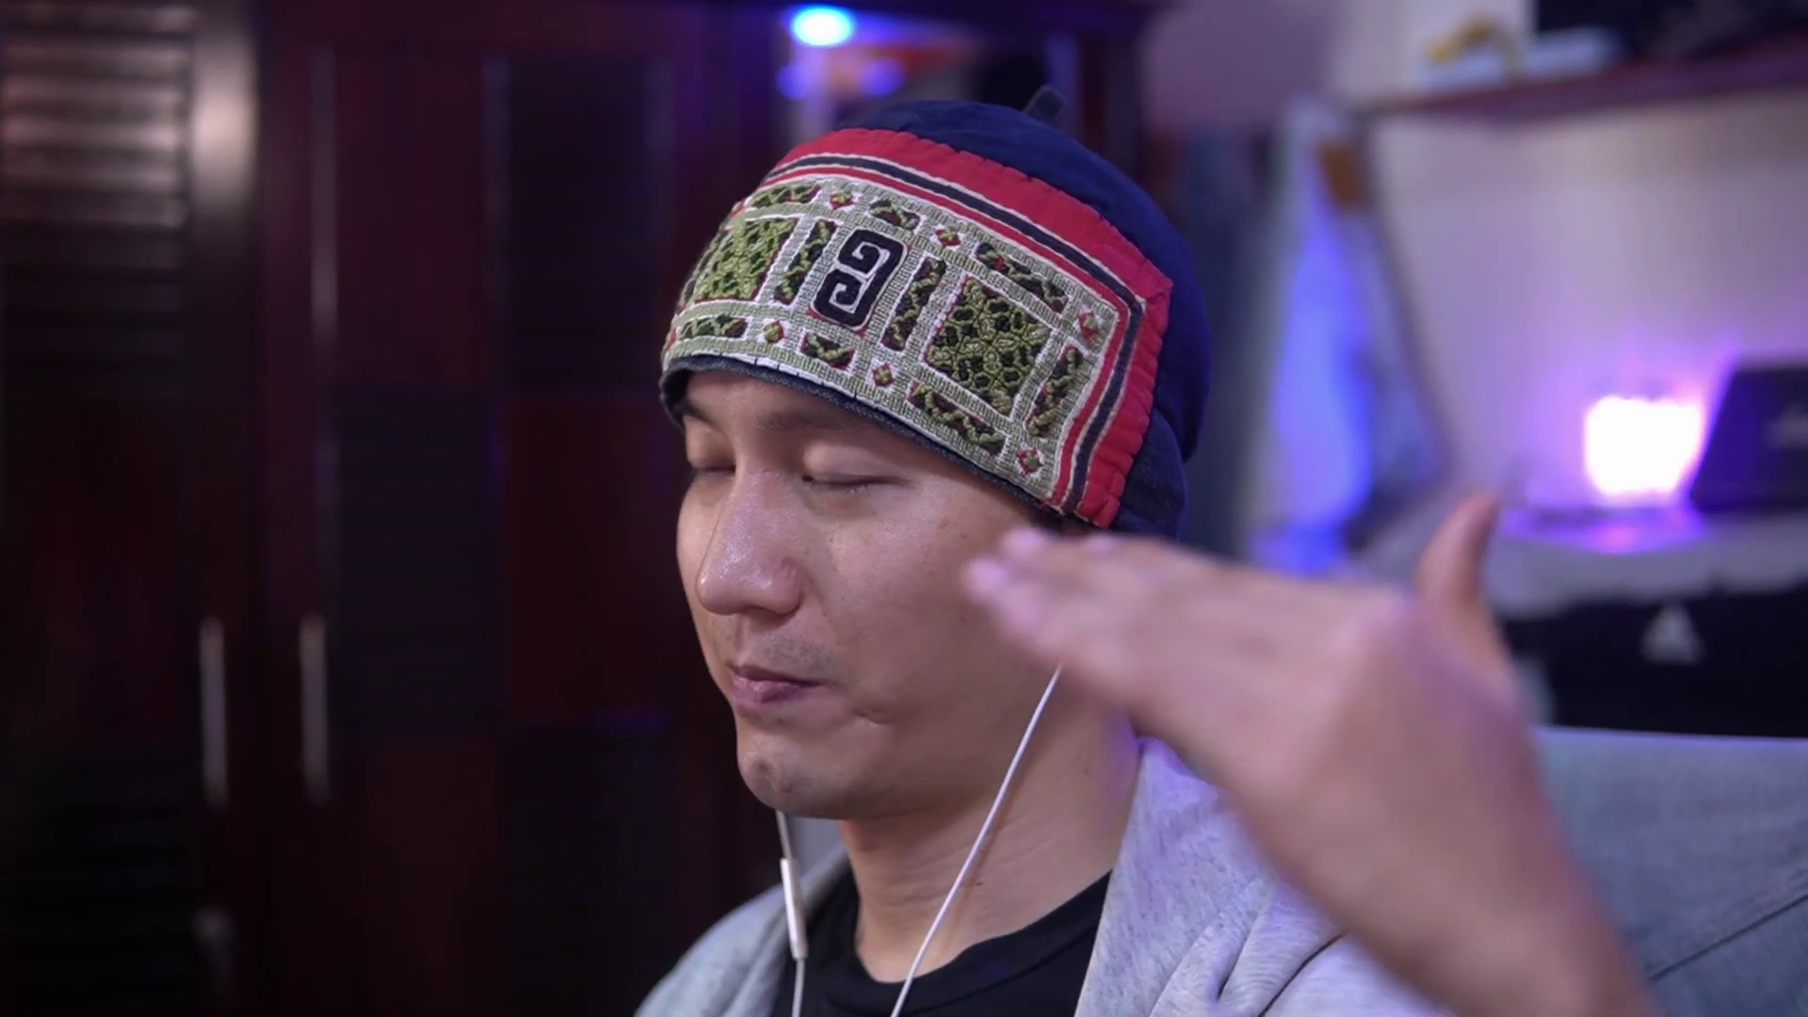